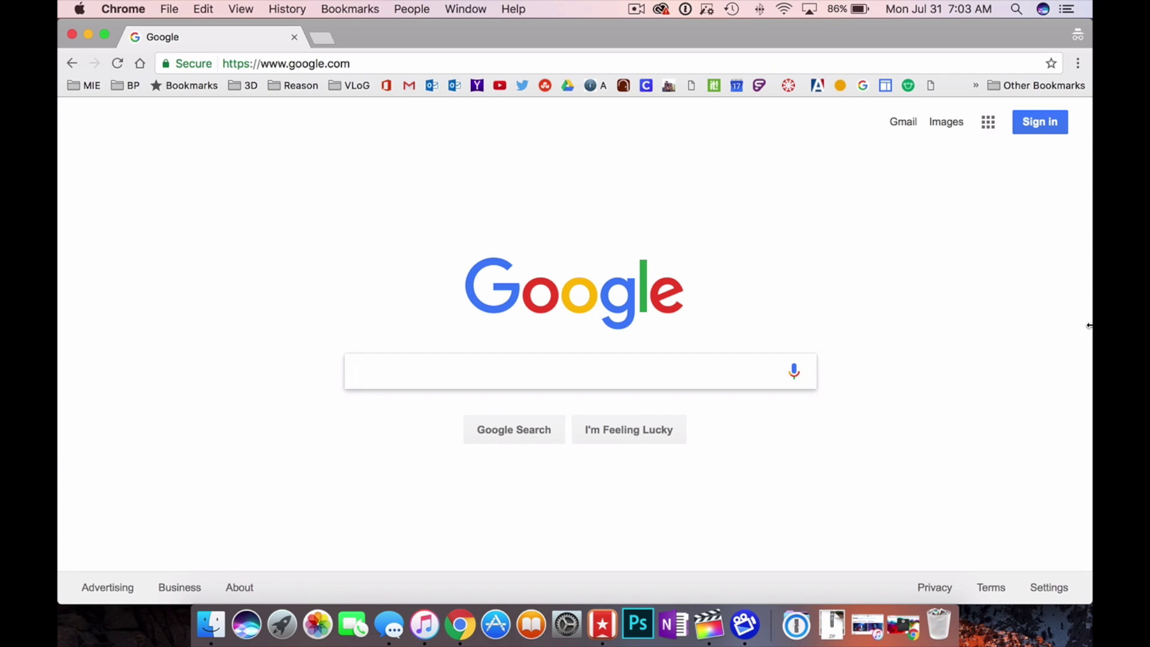
# - Search Google for 'adobe spark' and open the official spark.adobe.com result
pyautogui.write('adob')
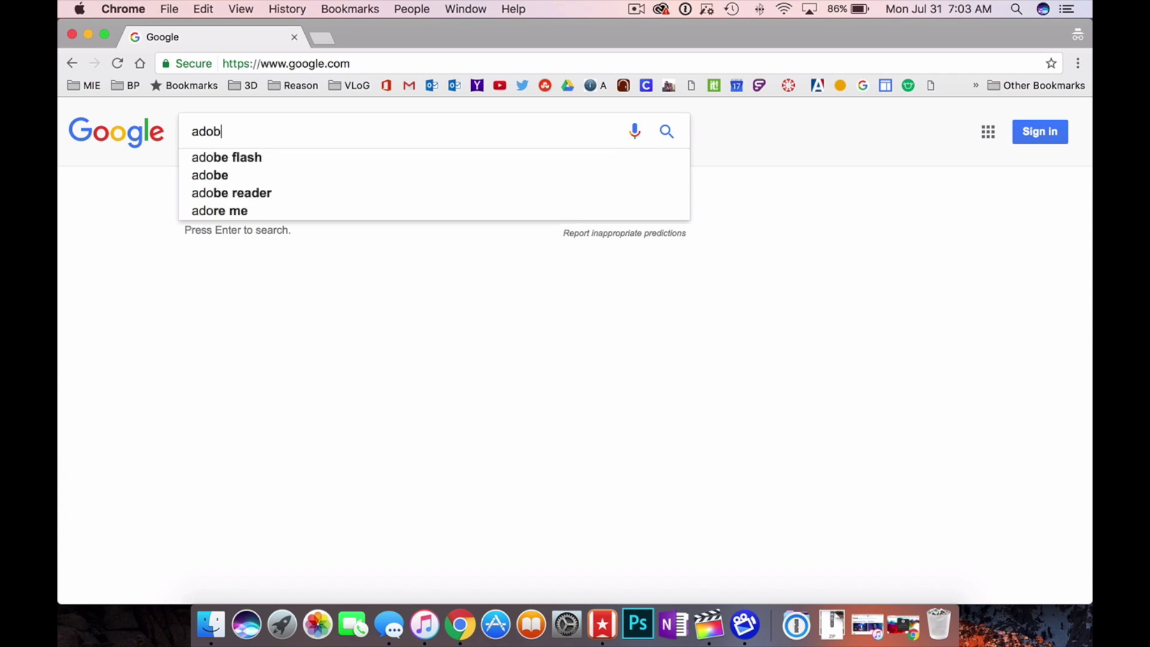
pyautogui.write('e spark')
pyautogui.press('Return')
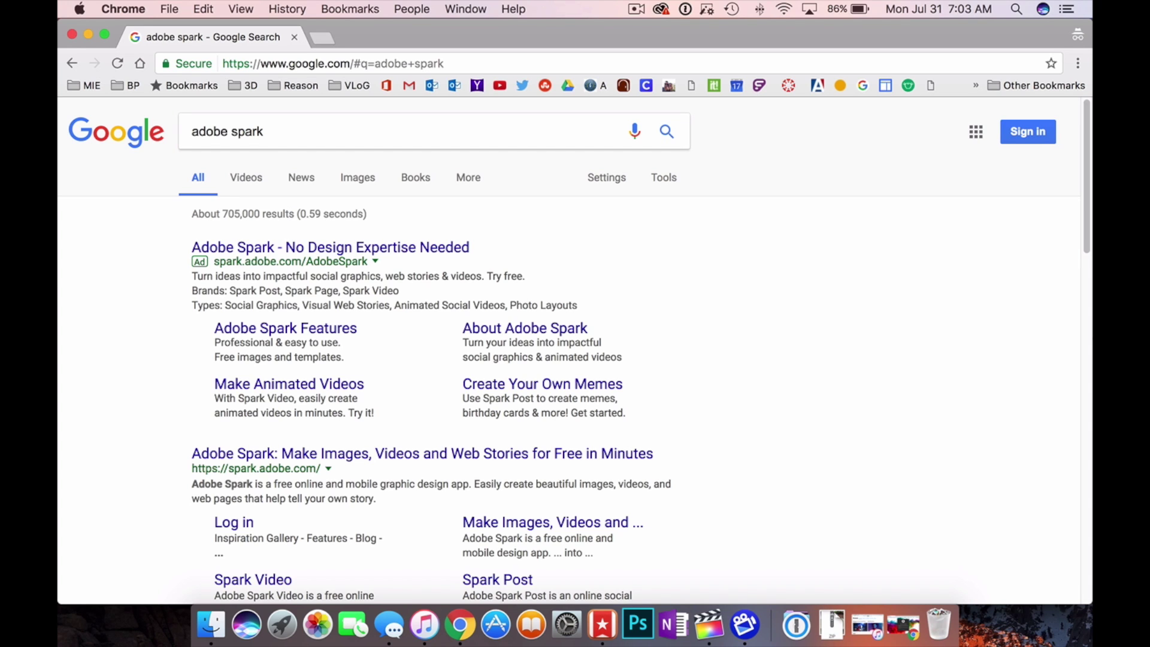
pyautogui.scroll(-4, 721, 465)
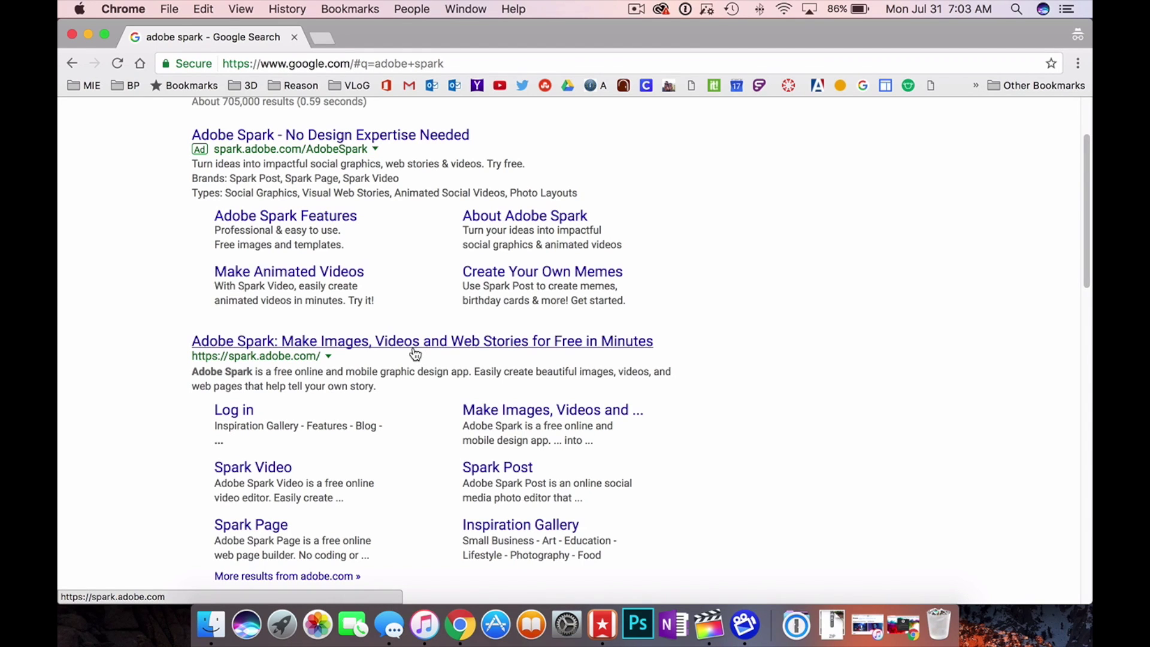
pyautogui.click(415, 354)
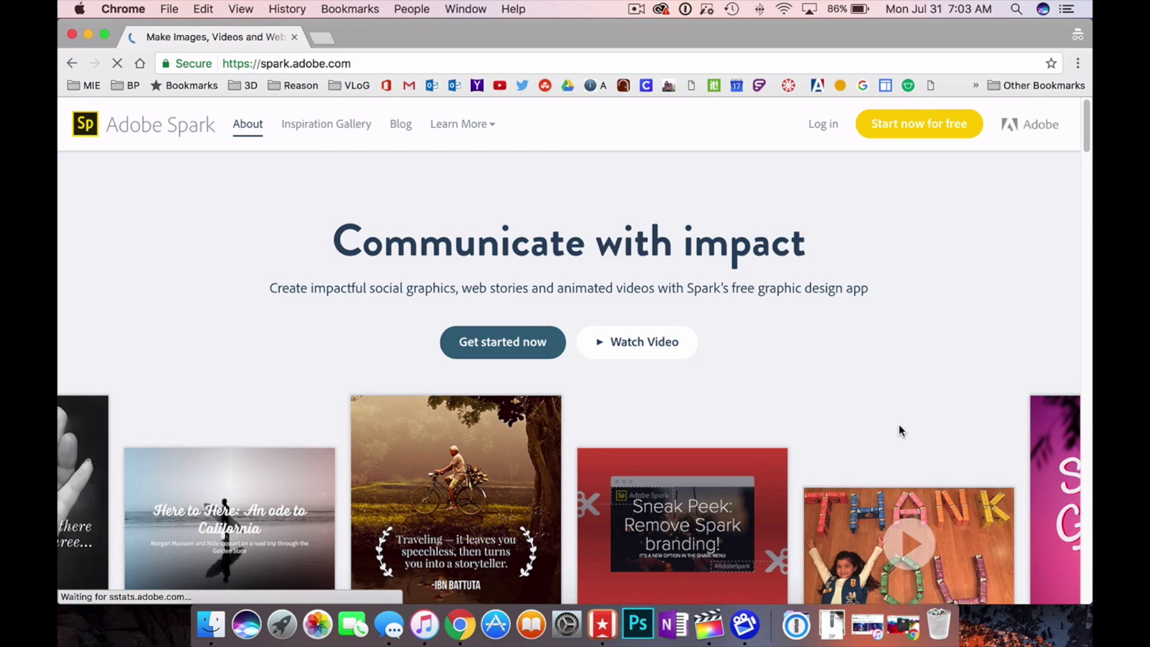
# - Scroll through the home page's Spark Post, Page and Video sections, then back to the top
pyautogui.scroll(-2, 899, 423)
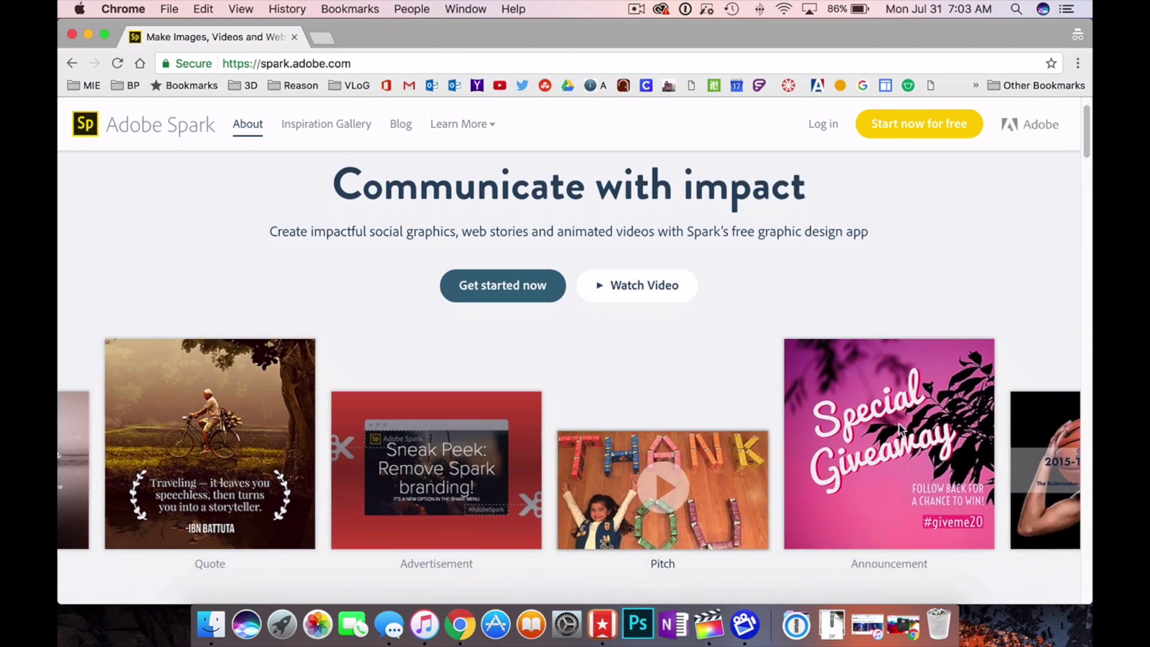
pyautogui.scroll(-2, 899, 423)
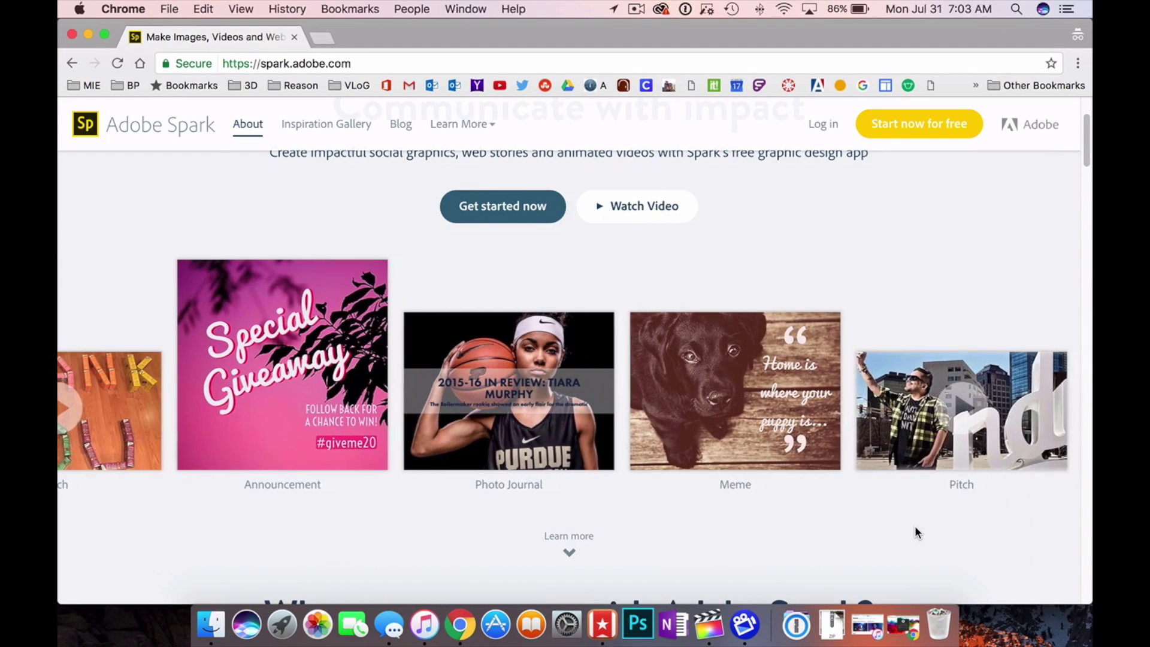
pyautogui.scroll(-4, 918, 532)
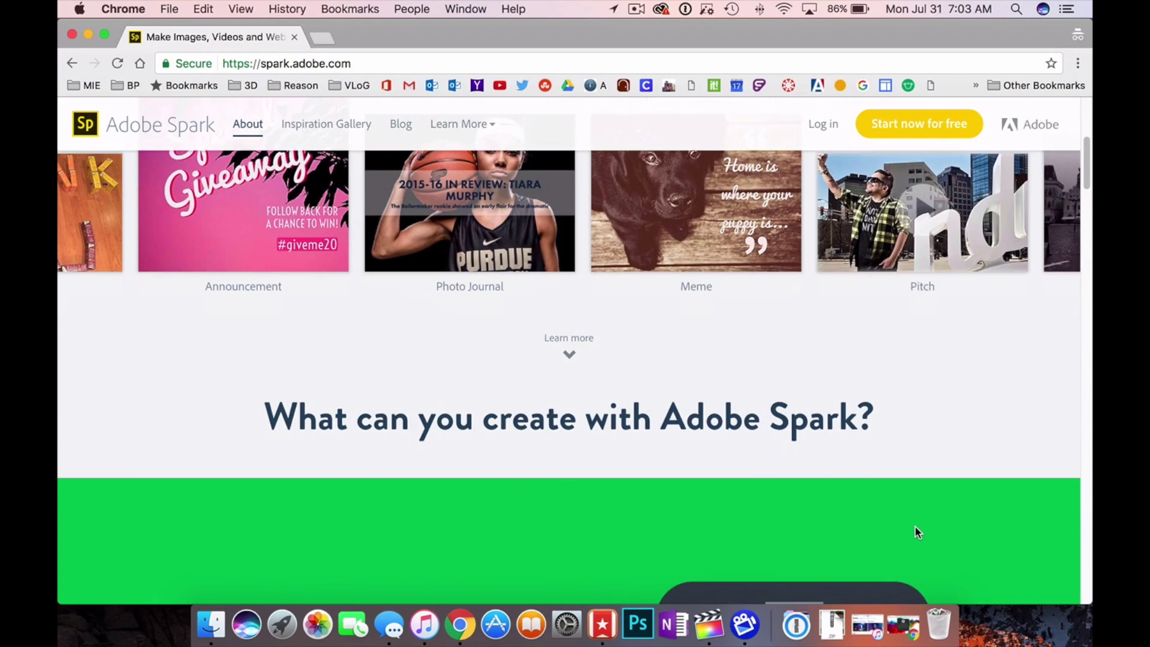
pyautogui.scroll(-6, 916, 529)
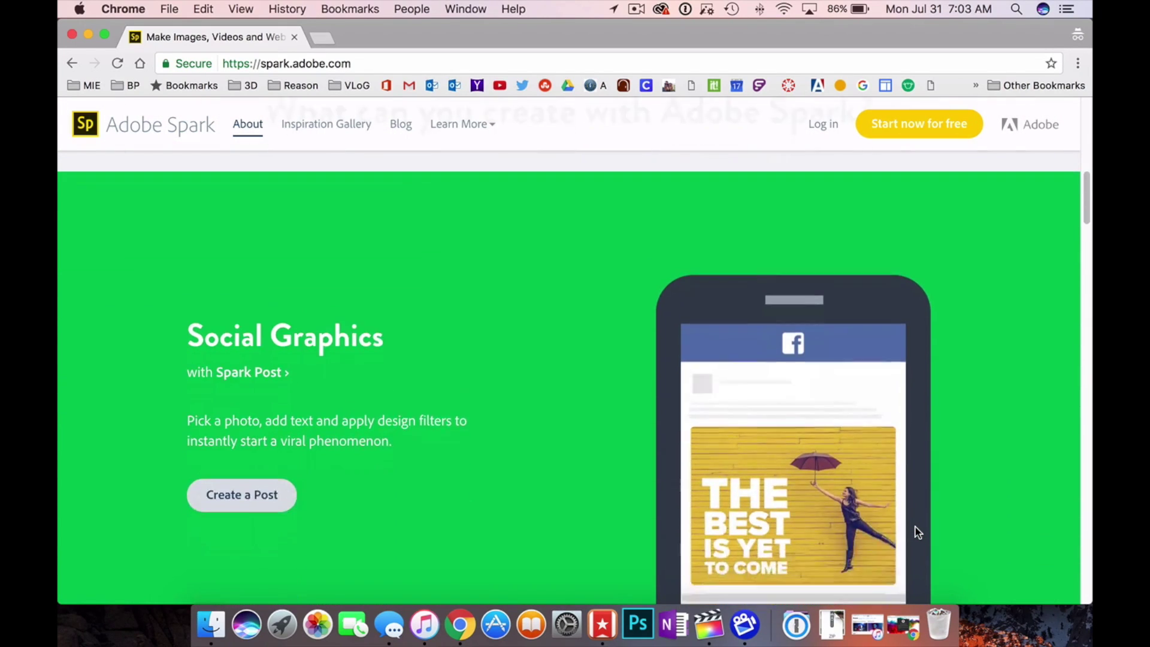
pyautogui.scroll(-1, 918, 532)
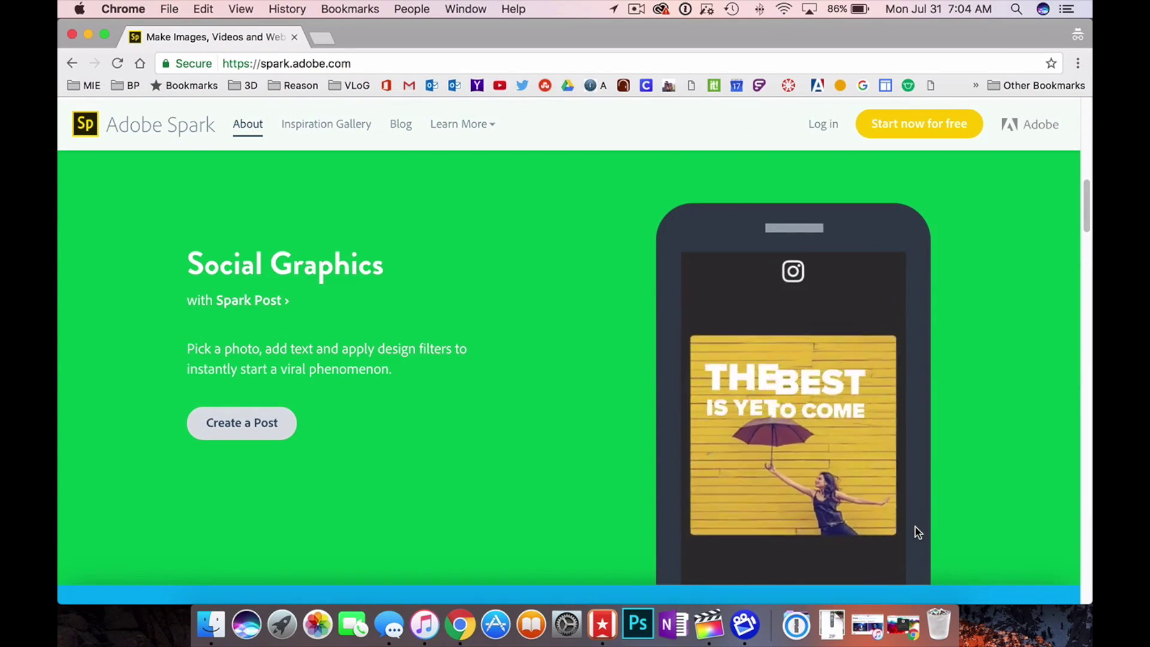
pyautogui.scroll(-2, 918, 532)
pyautogui.scroll(1, 918, 532)
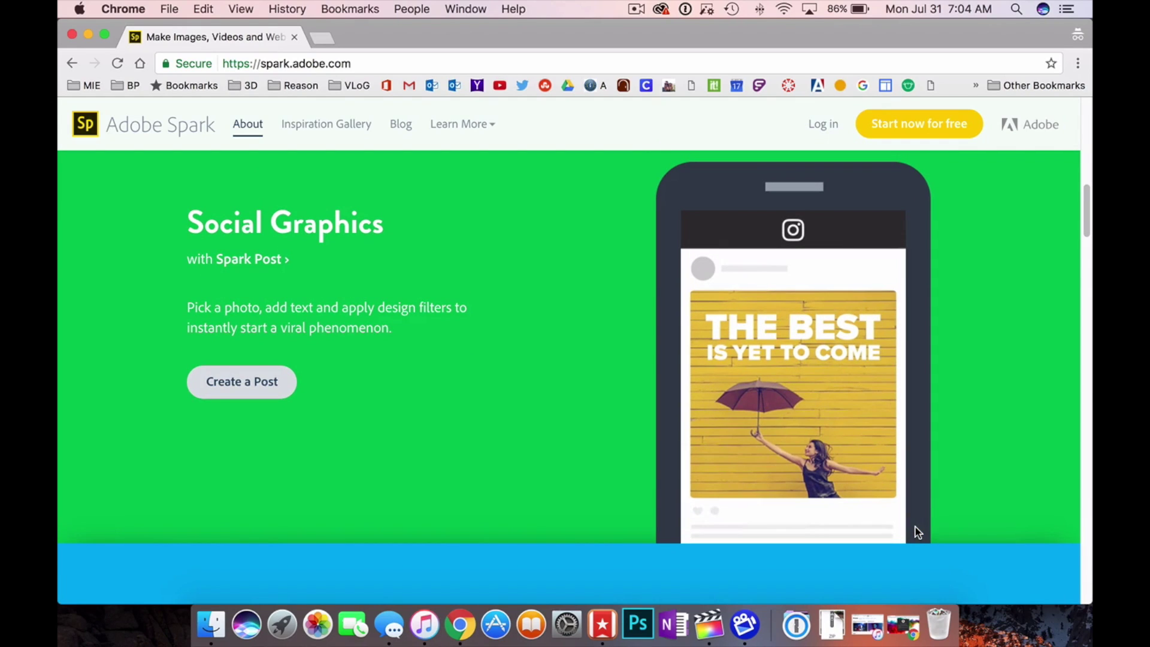
pyautogui.scroll(-8, 918, 532)
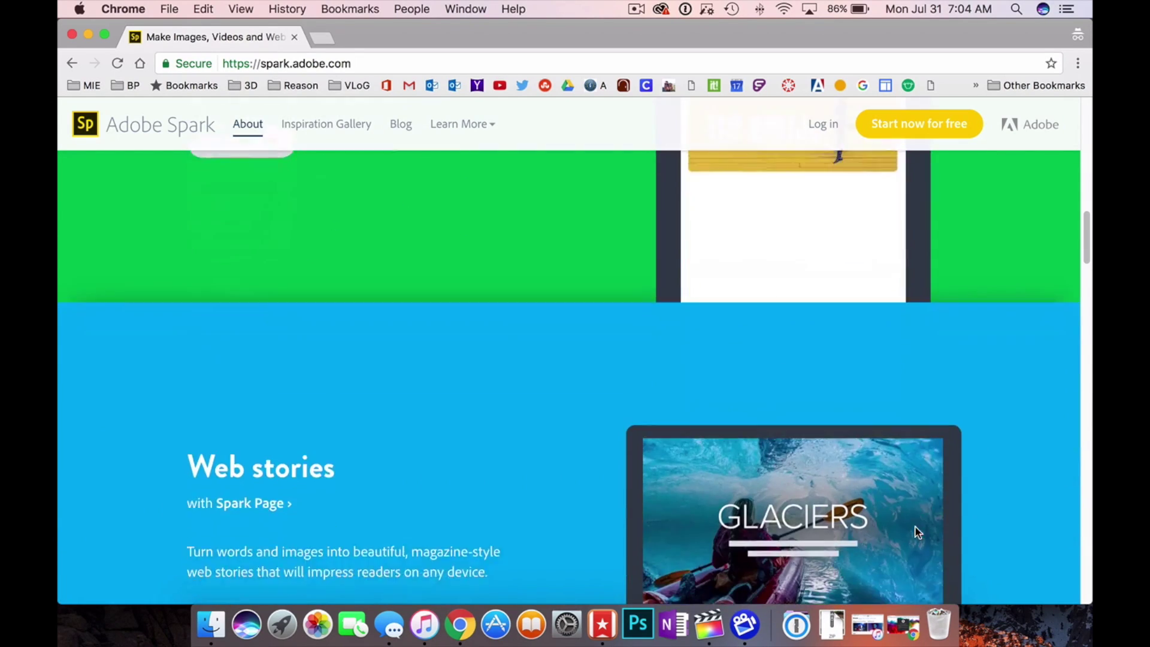
pyautogui.scroll(-1, 915, 527)
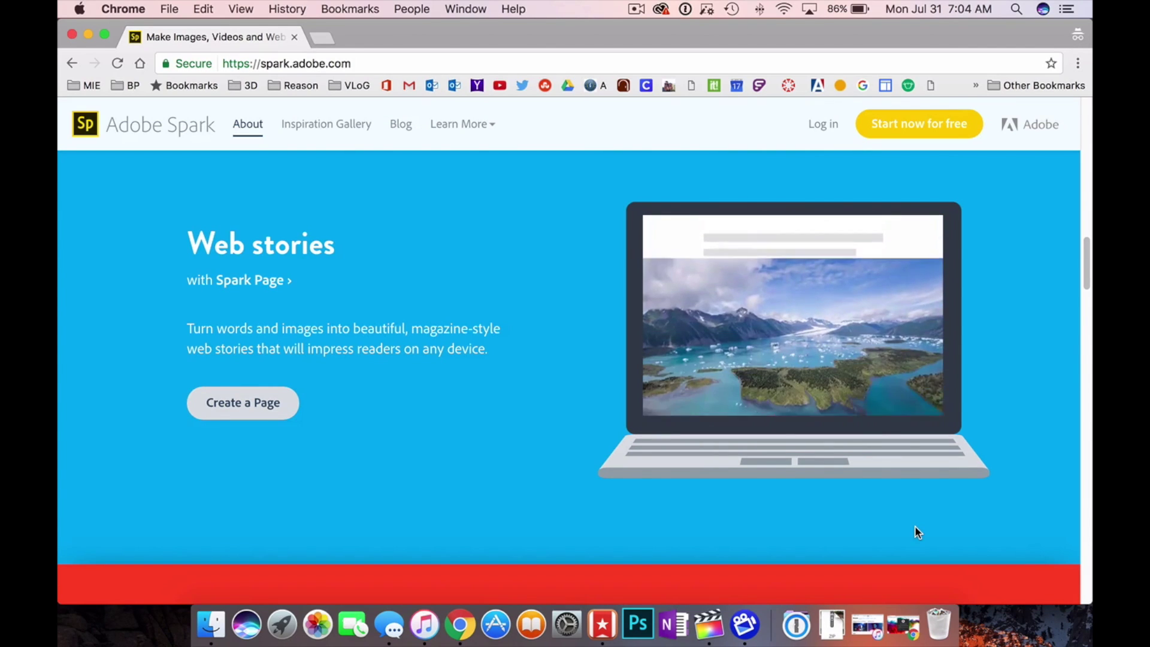
pyautogui.scroll(-7, 915, 526)
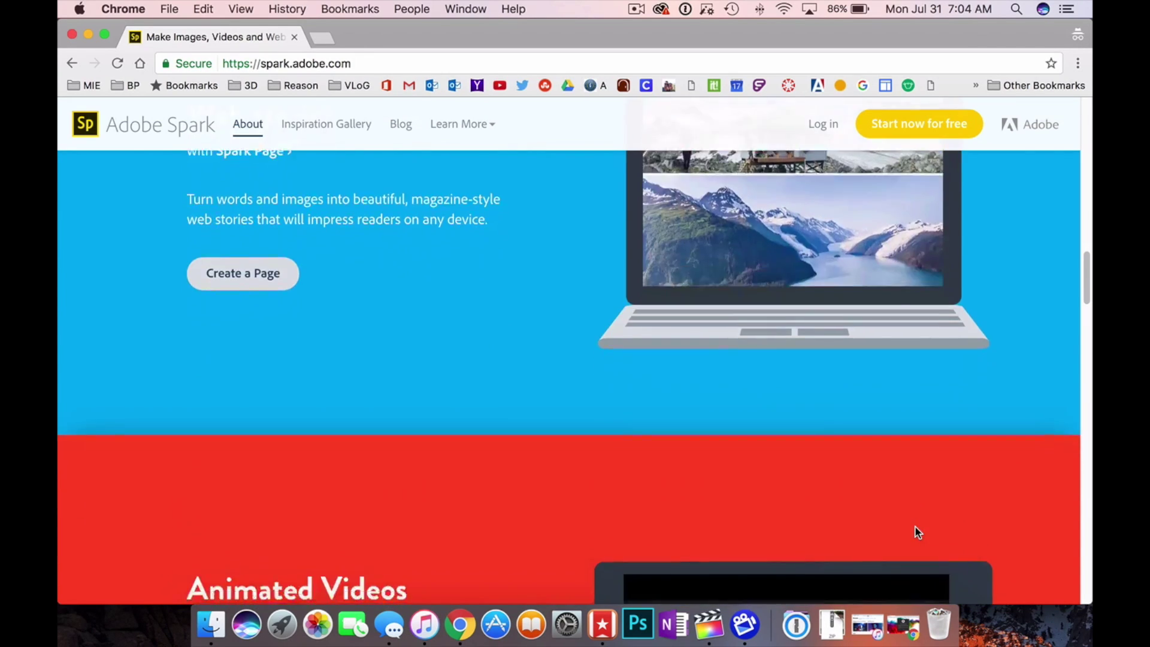
pyautogui.scroll(-2, 915, 532)
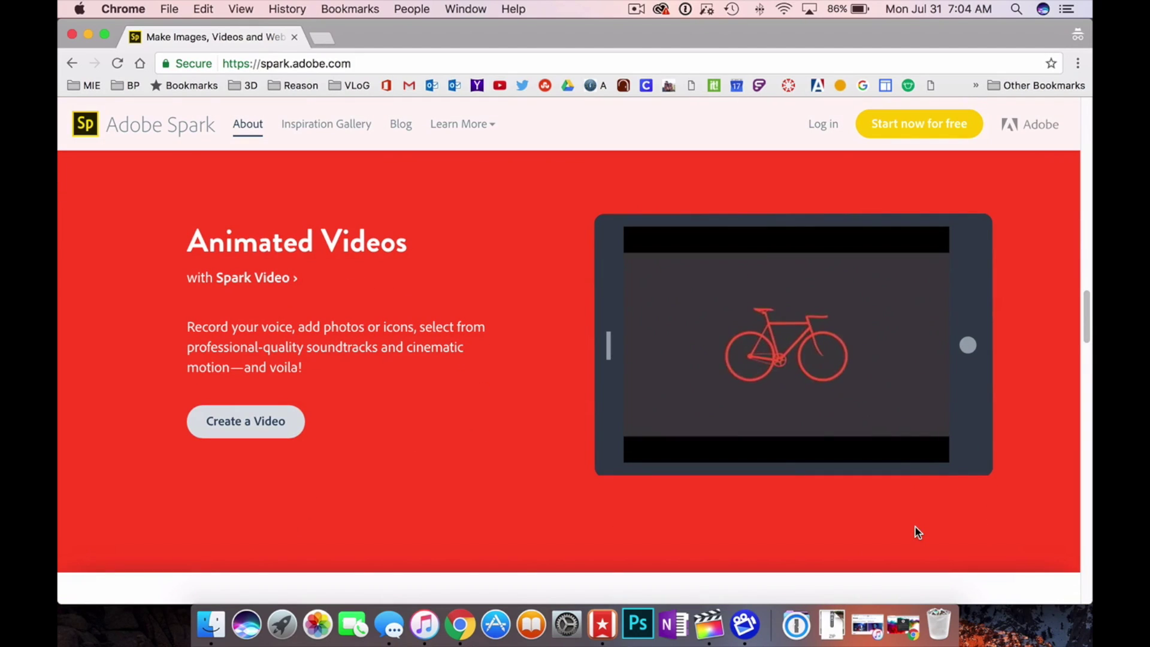
pyautogui.scroll(-8, 915, 527)
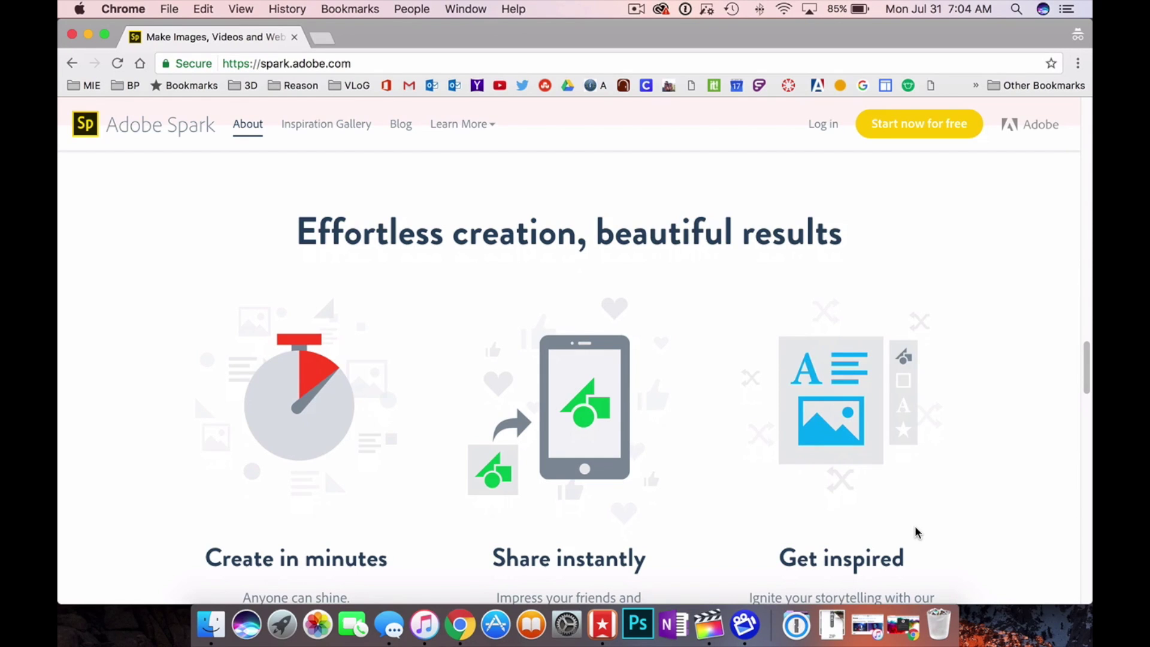
pyautogui.scroll(-2, 917, 532)
pyautogui.scroll(20, 917, 533)
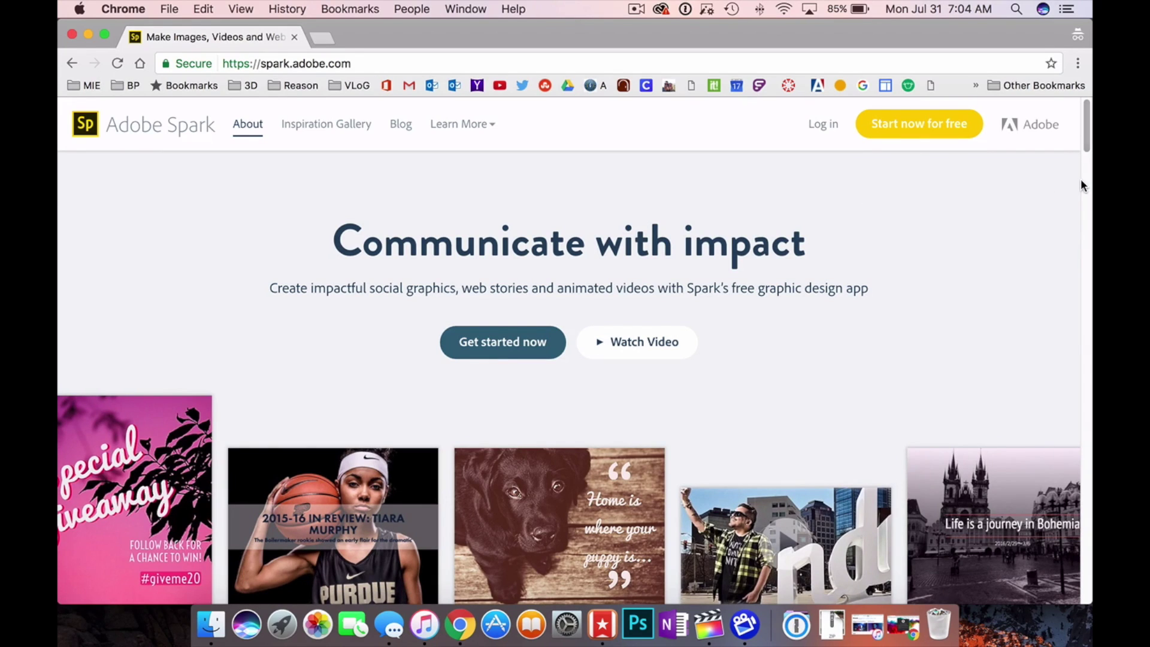
# - Enter Spark through 'Start now for free' and browse the existing Post projects on My Projects
pyautogui.click(905, 131)
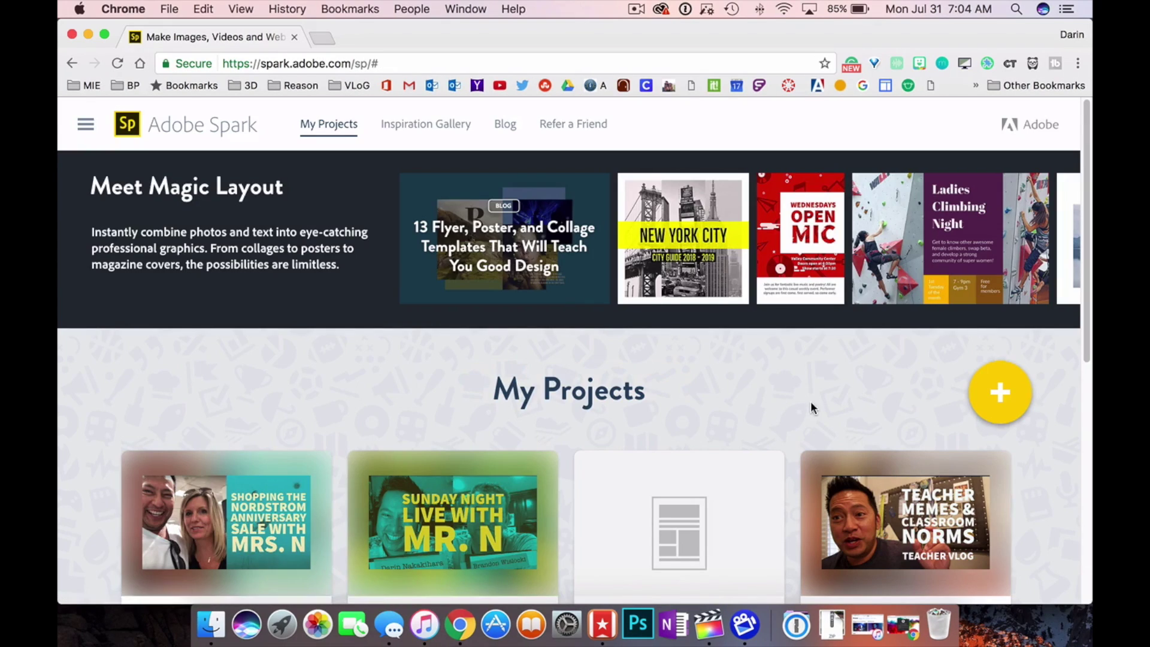
pyautogui.scroll(-1, 810, 408)
pyautogui.scroll(-4, 811, 407)
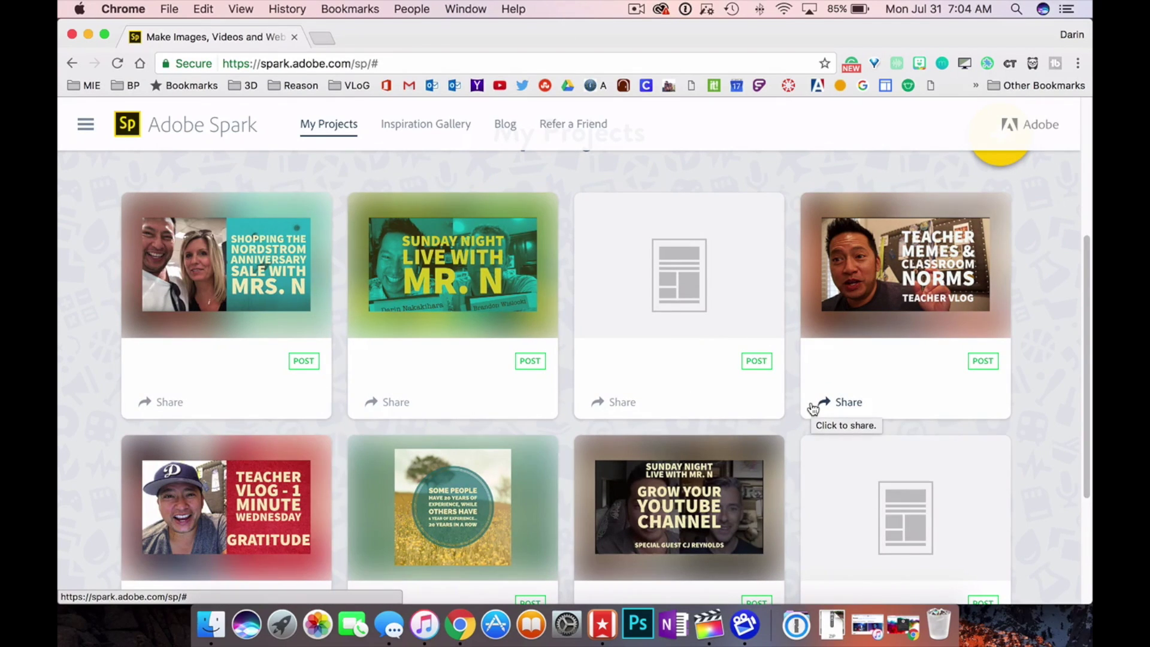
pyautogui.scroll(5, 813, 408)
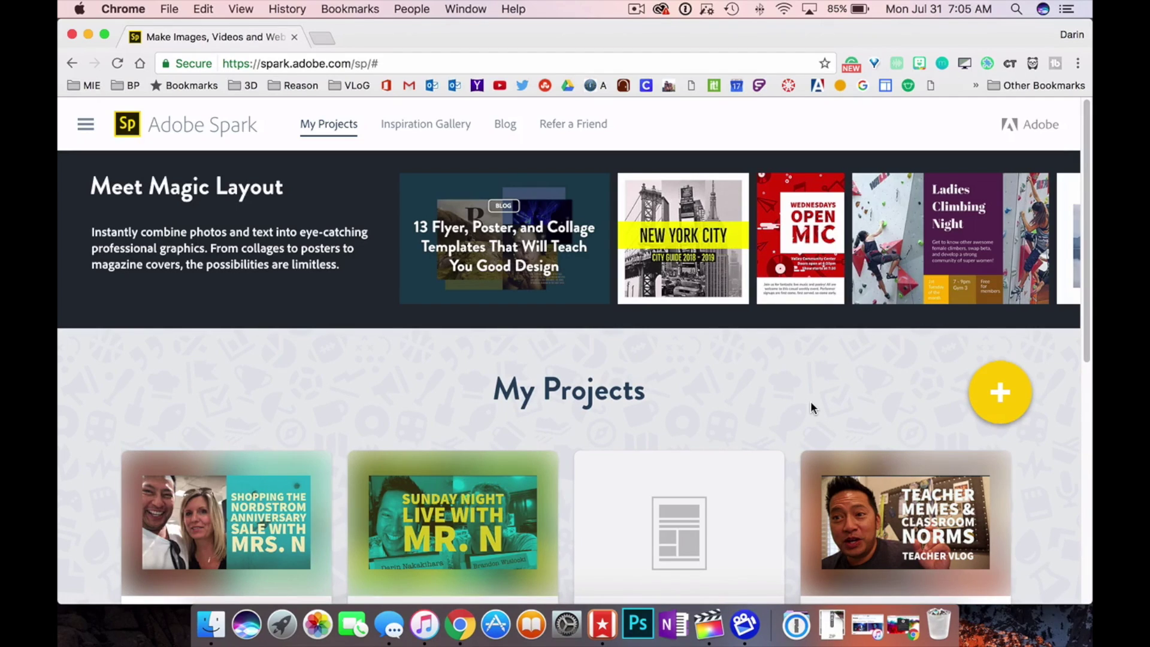
pyautogui.scroll(-3, 811, 401)
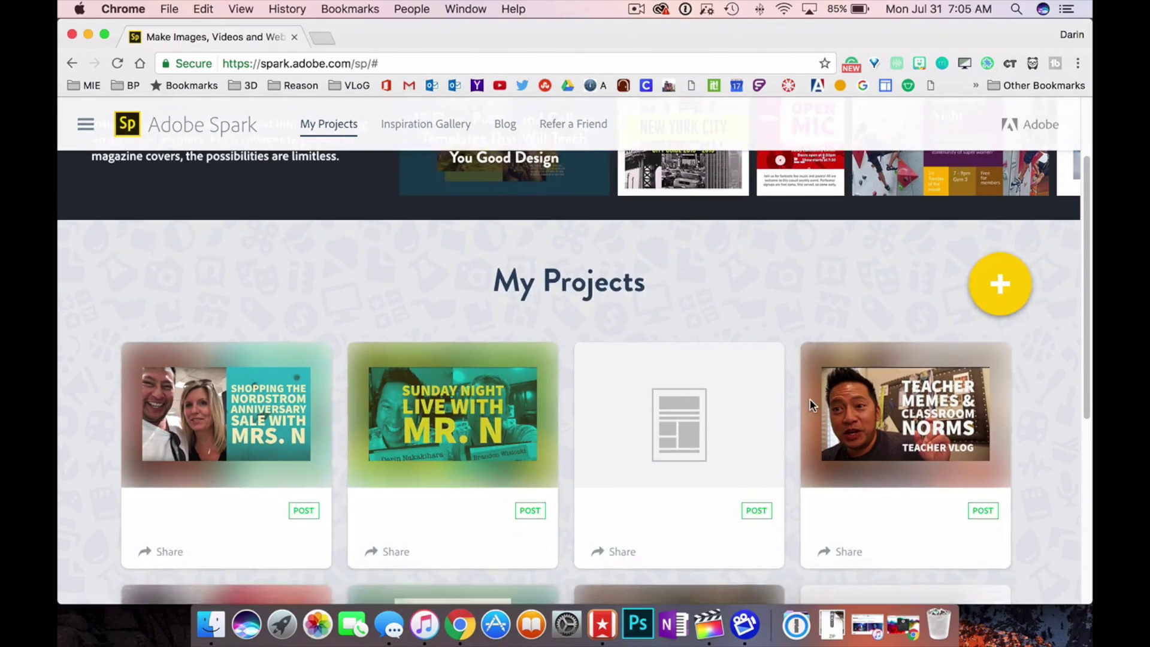
pyautogui.scroll(-3, 785, 505)
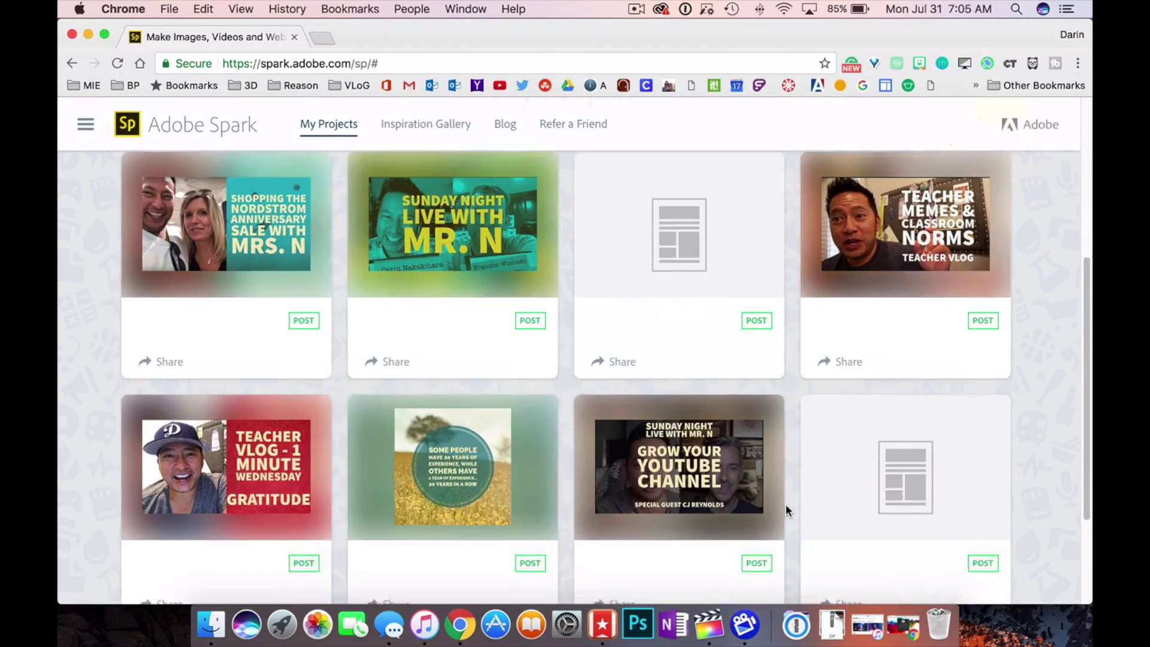
pyautogui.scroll(5, 786, 505)
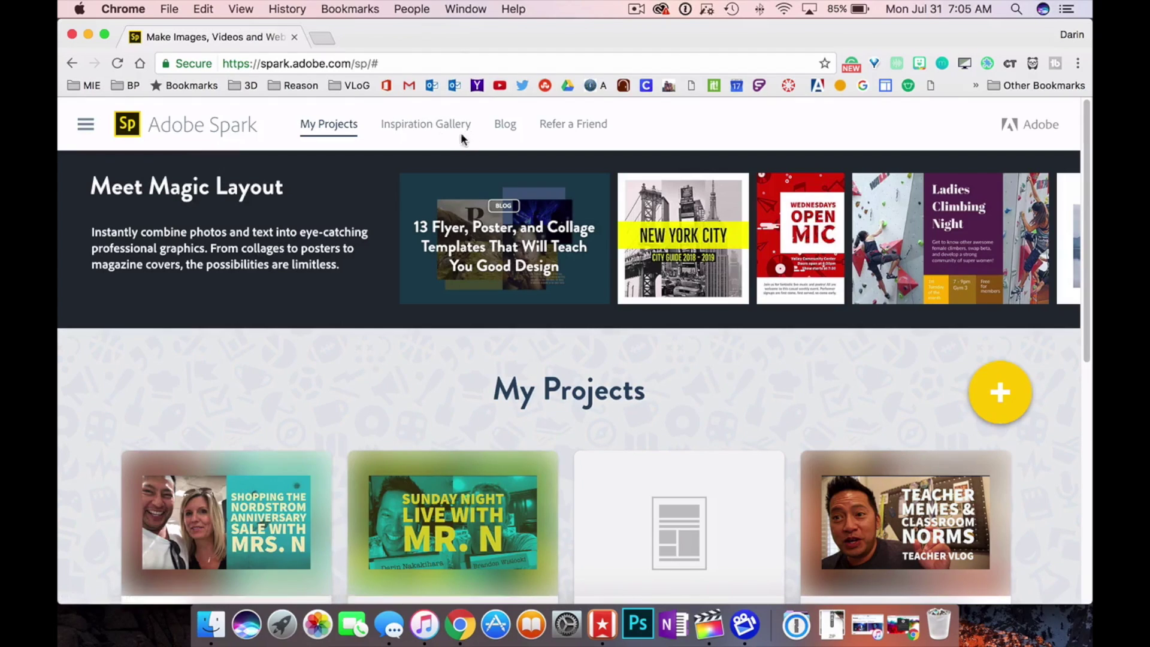
pyautogui.click(425, 129)
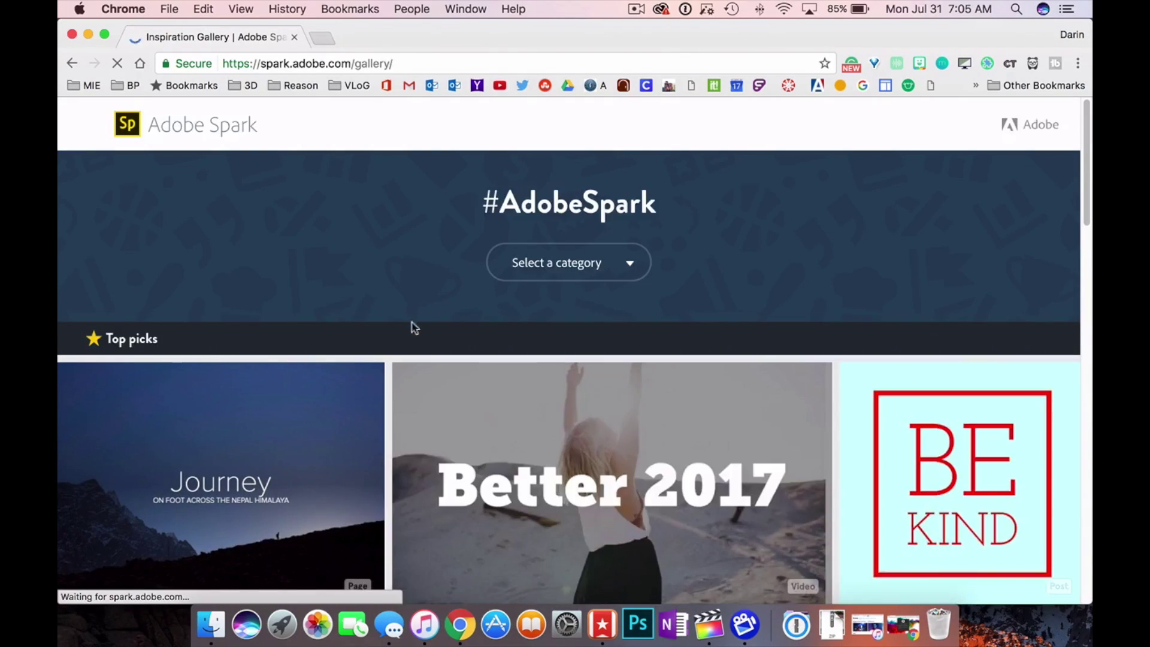
pyautogui.scroll(-15, 419, 473)
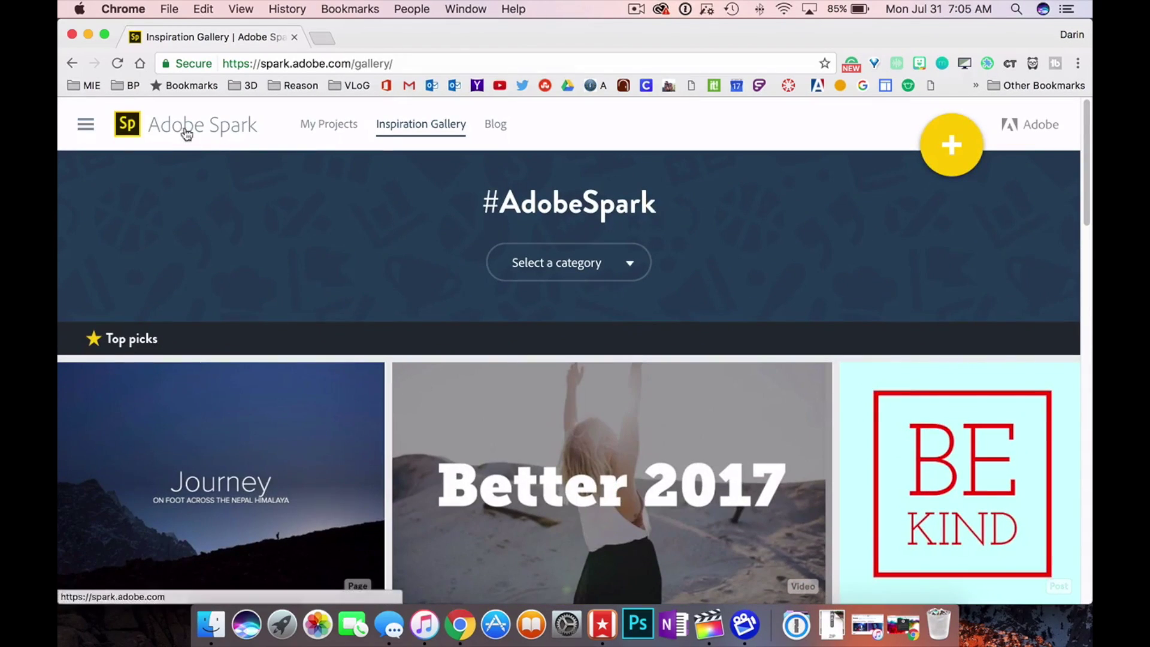
pyautogui.click(495, 126)
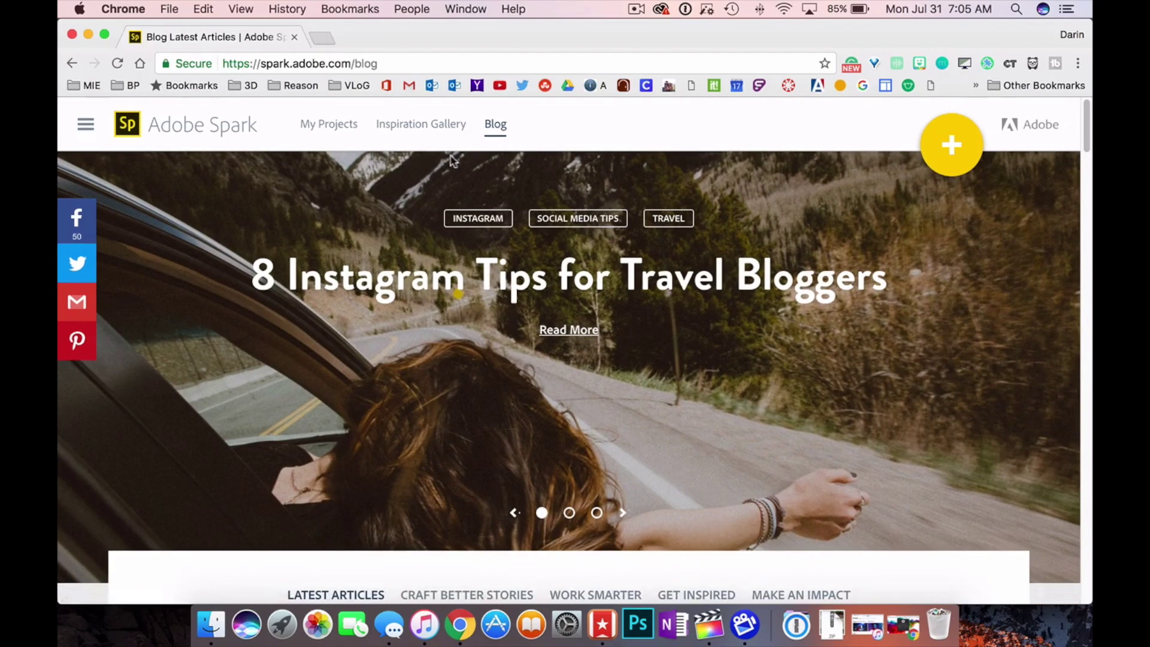
pyautogui.click(324, 127)
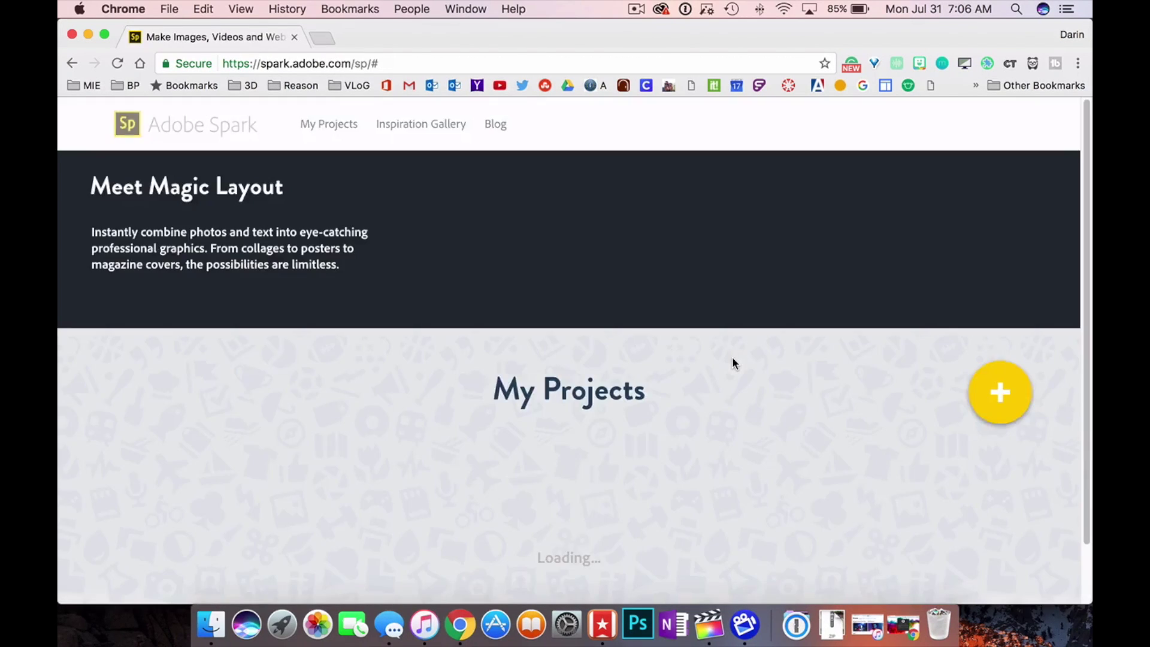
pyautogui.scroll(-2, 825, 401)
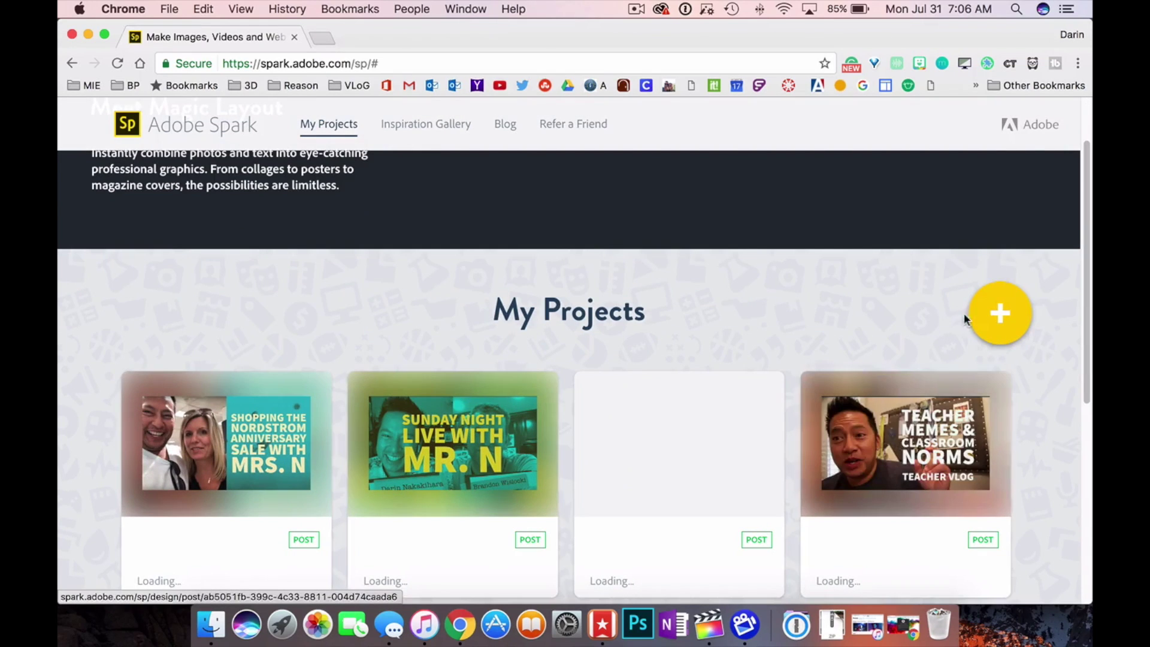
pyautogui.click(1005, 315)
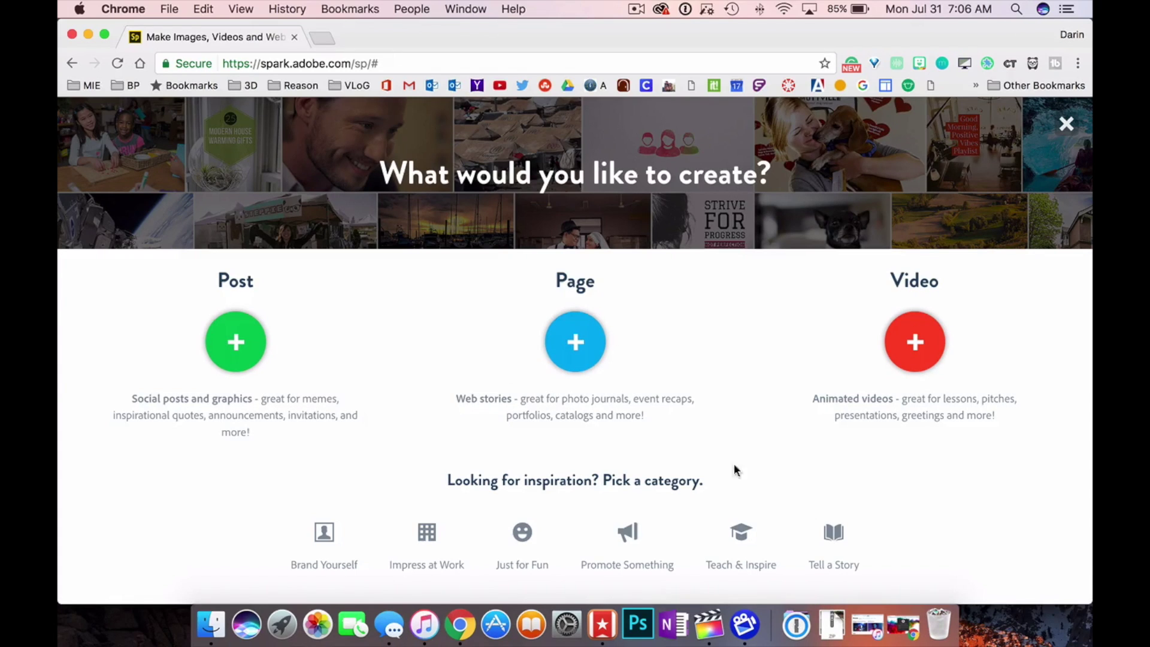
# - Start a new Post titled 'How To Make Youtube Thumbnails with Adobe Spark' at YouTube thumbnail size
pyautogui.click(236, 342)
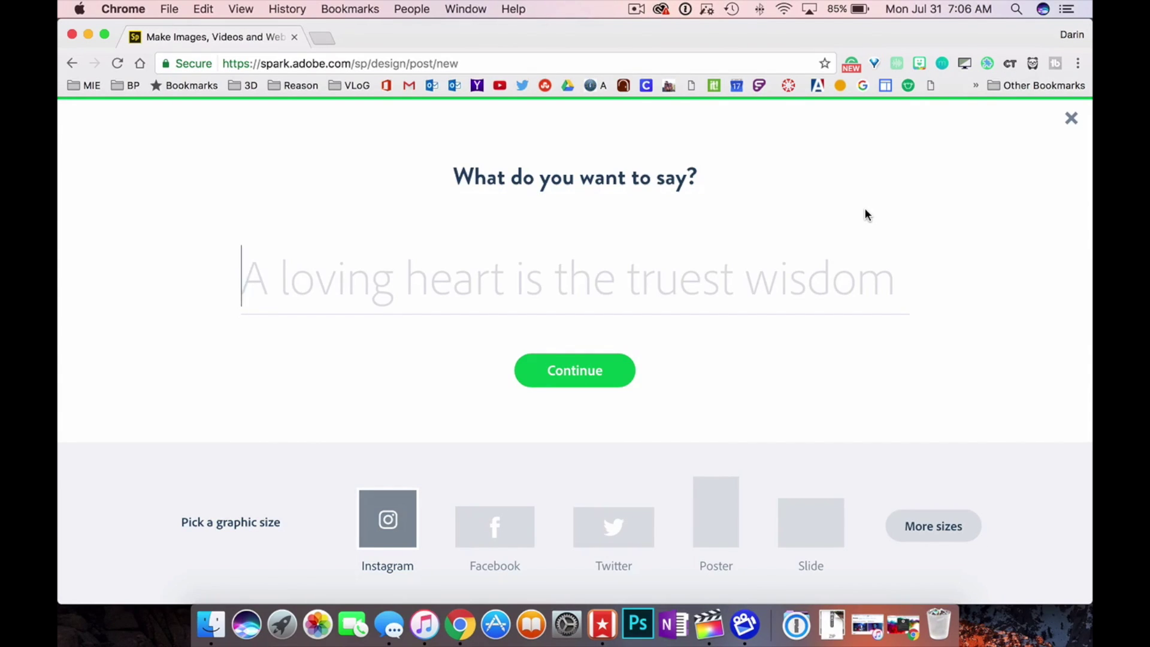
pyautogui.write('How To ')
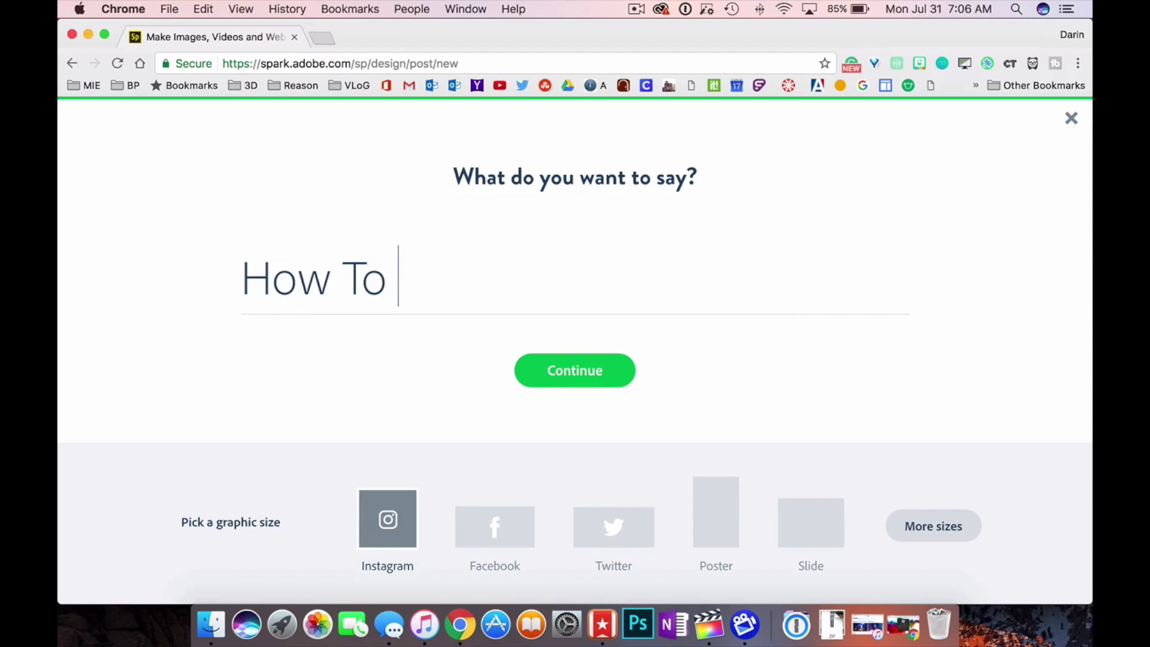
pyautogui.write('Make Yout')
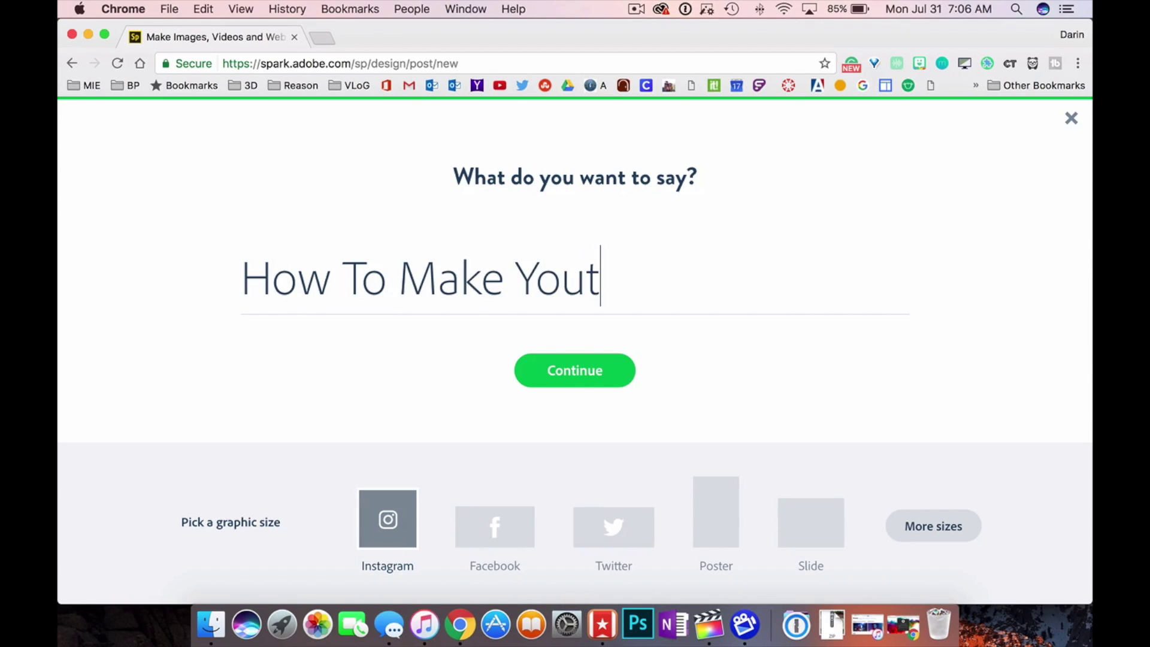
pyautogui.write('ube Thu')
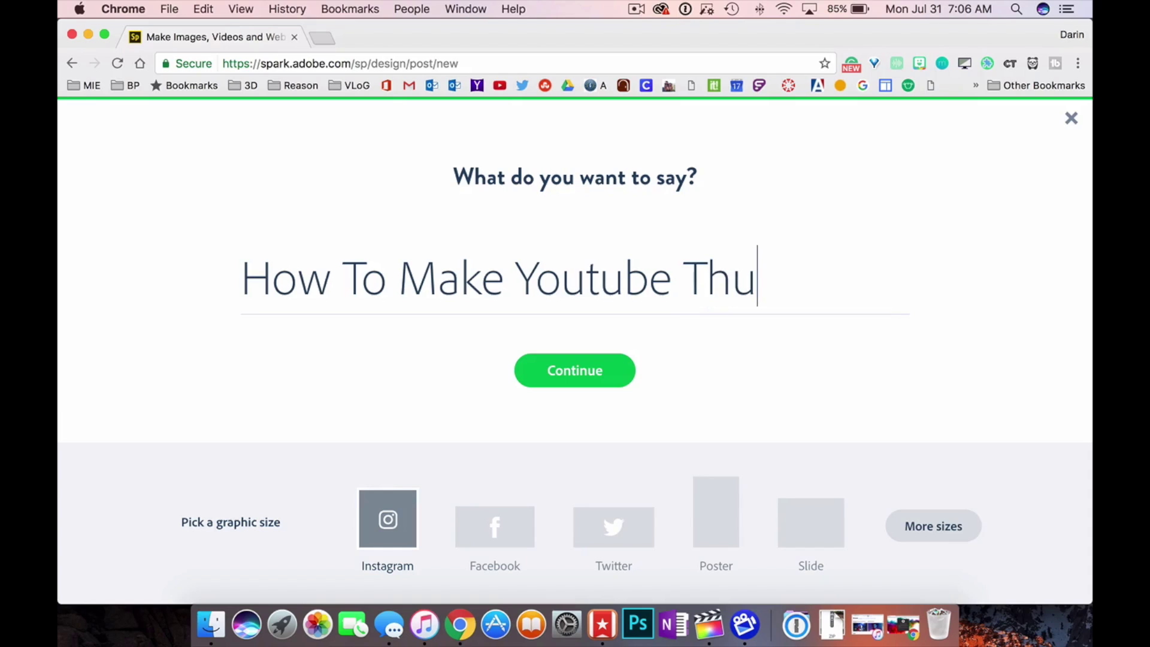
pyautogui.write('mbnails wit')
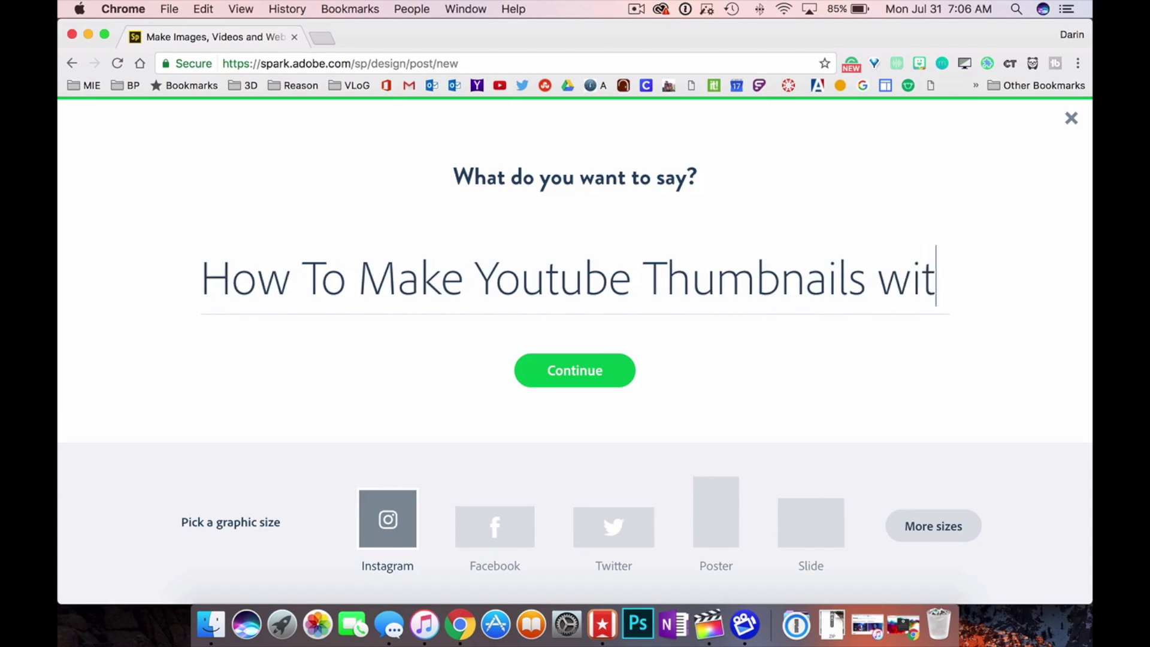
pyautogui.write('h A')
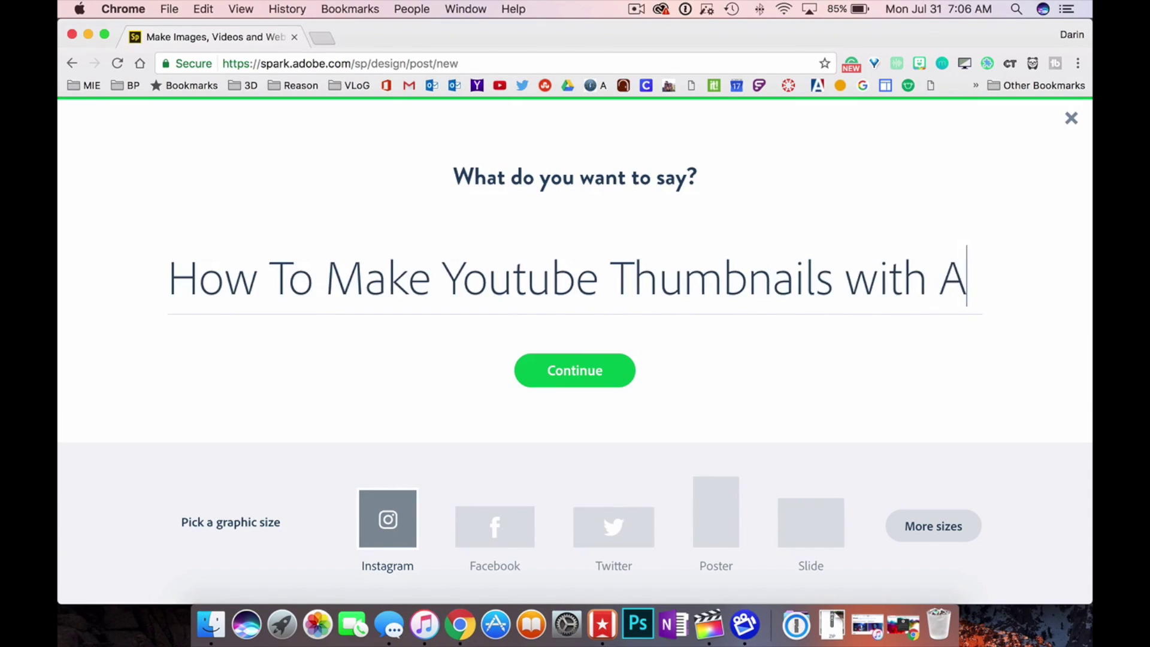
pyautogui.write('dobe Spark')
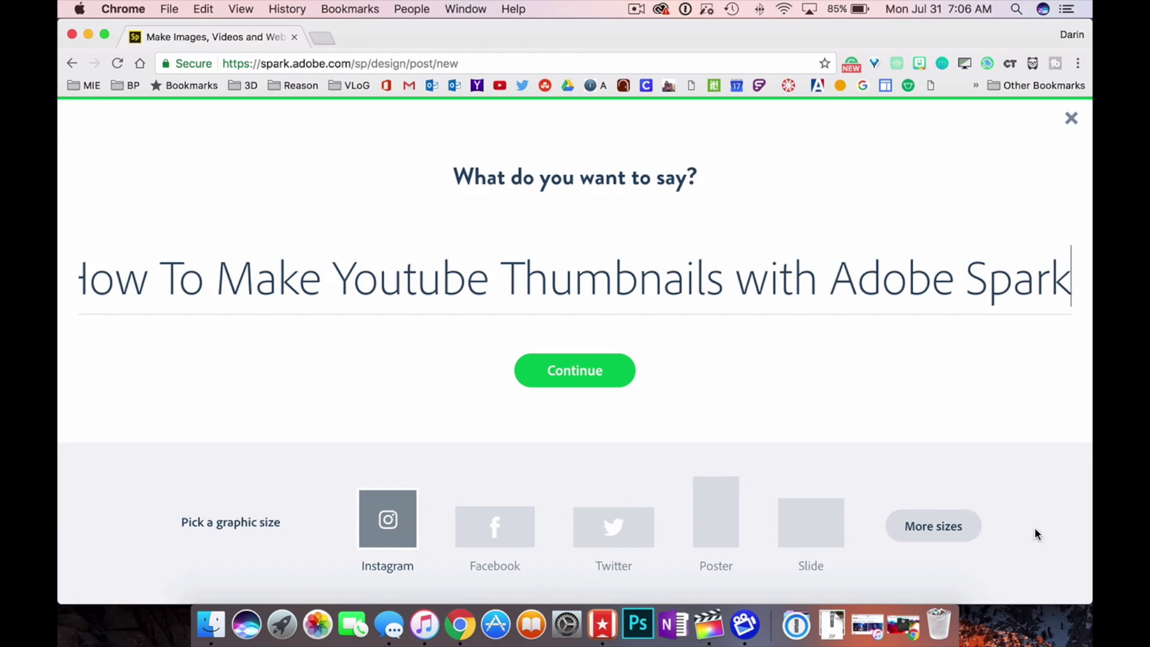
pyautogui.click(939, 535)
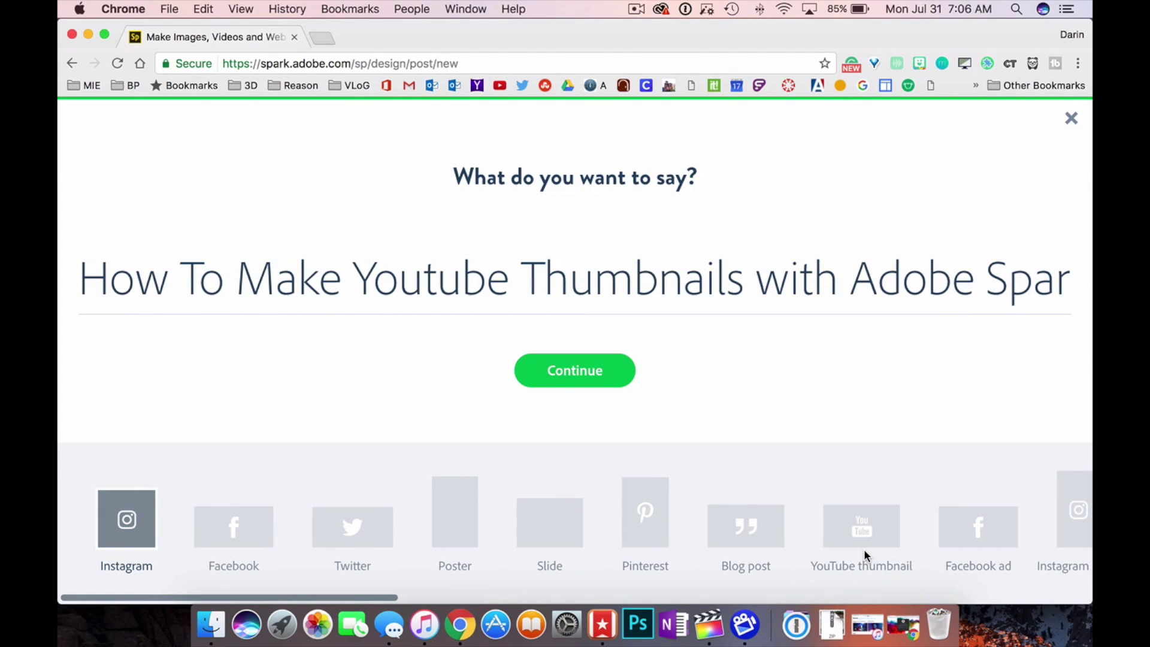
pyautogui.click(862, 534)
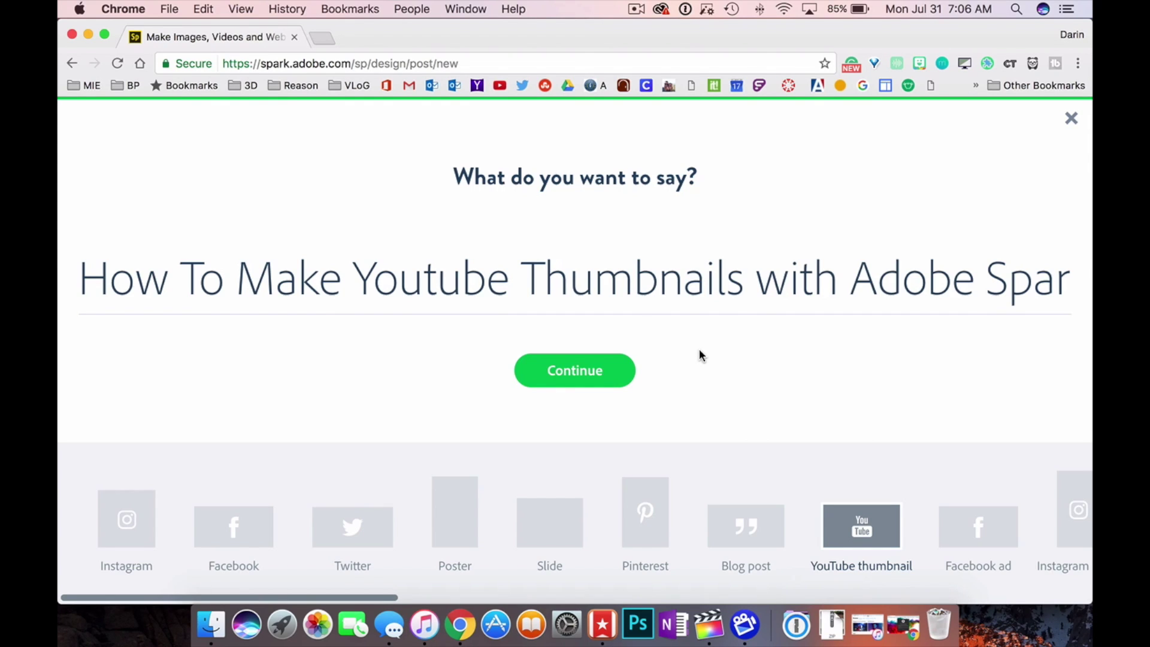
# - Create the post and preview the dark forest, Building Business Leaders, 40% OFF and navy banner filters
pyautogui.click(585, 374)
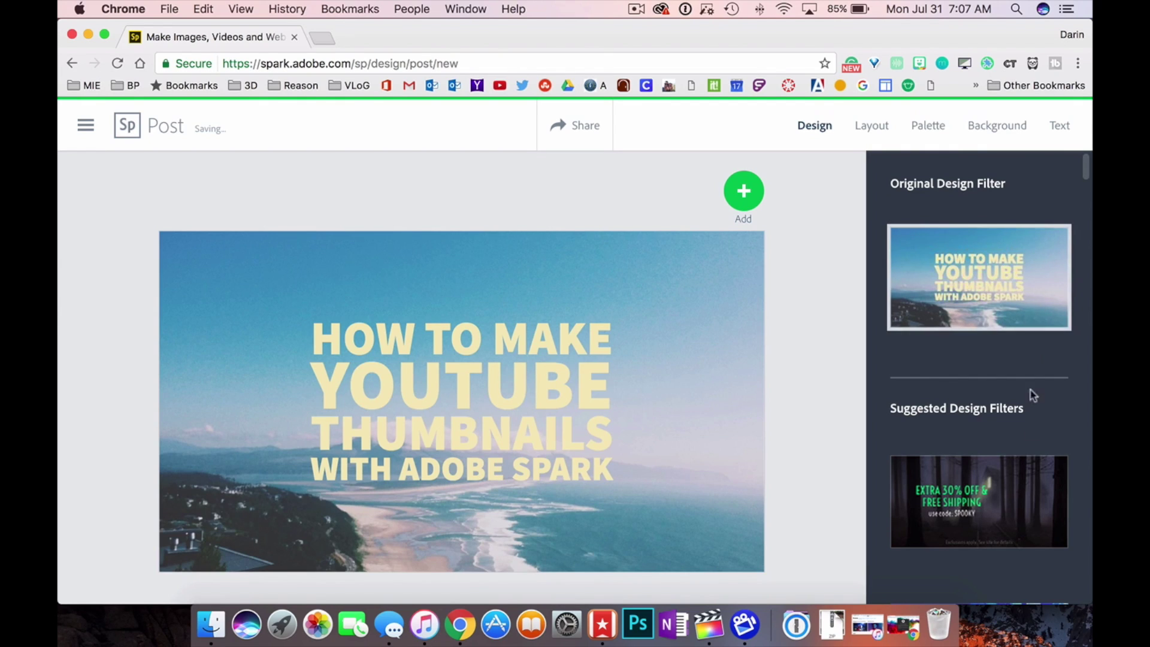
pyautogui.scroll(-5, 1030, 420)
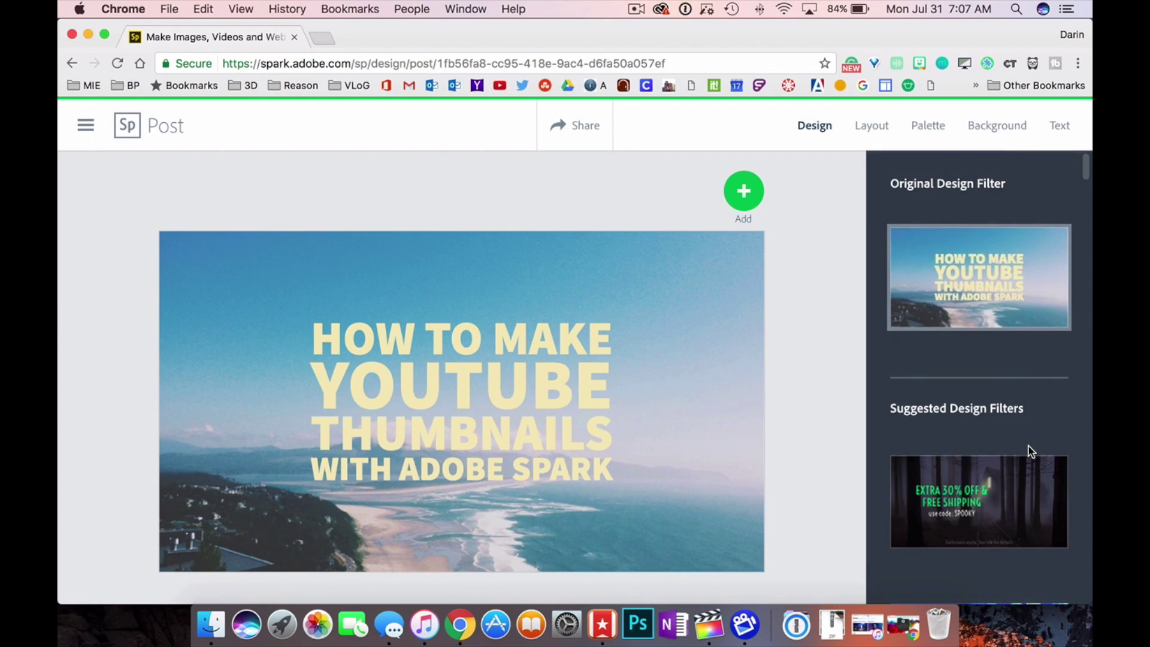
pyautogui.scroll(-8, 1030, 450)
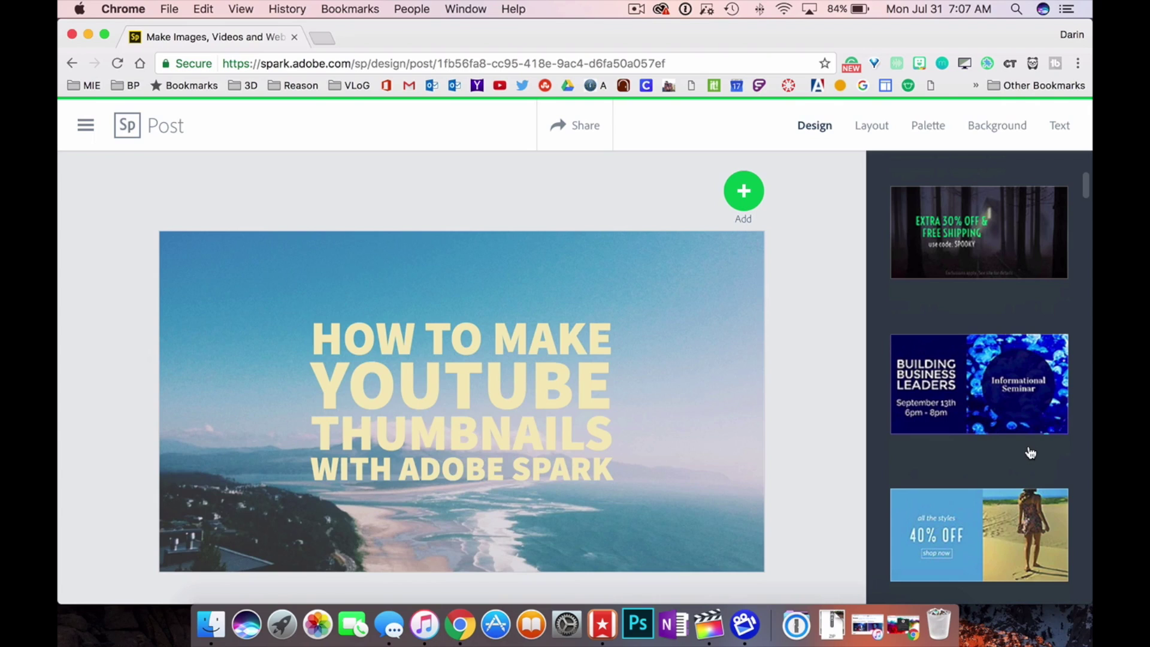
pyautogui.click(1002, 247)
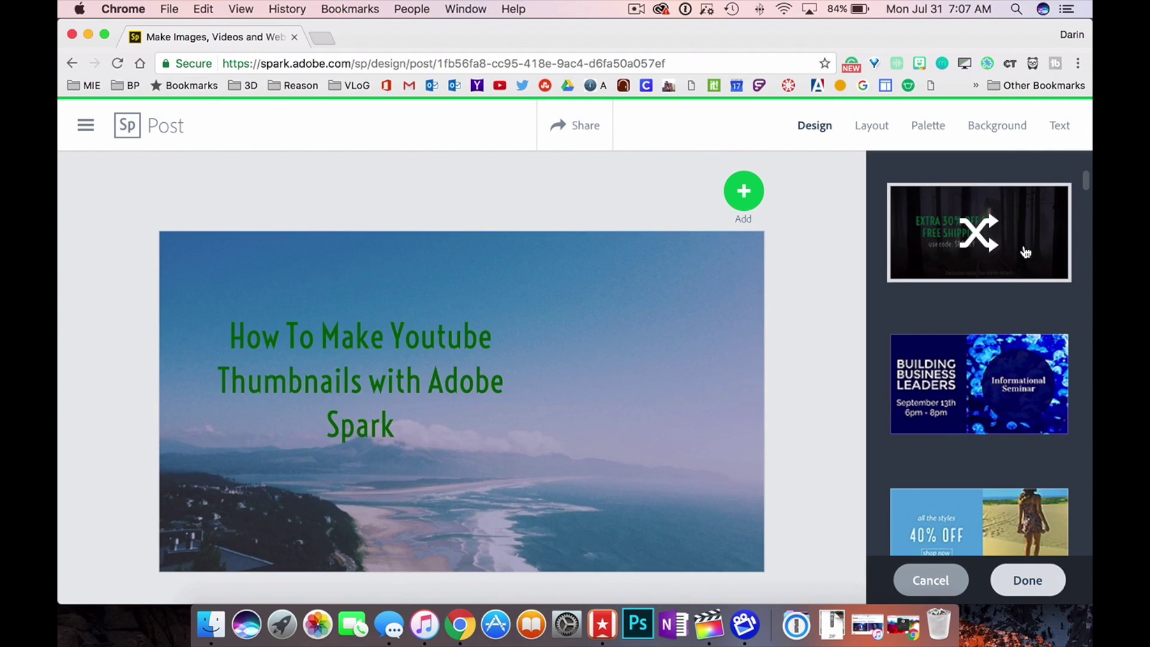
pyautogui.click(996, 397)
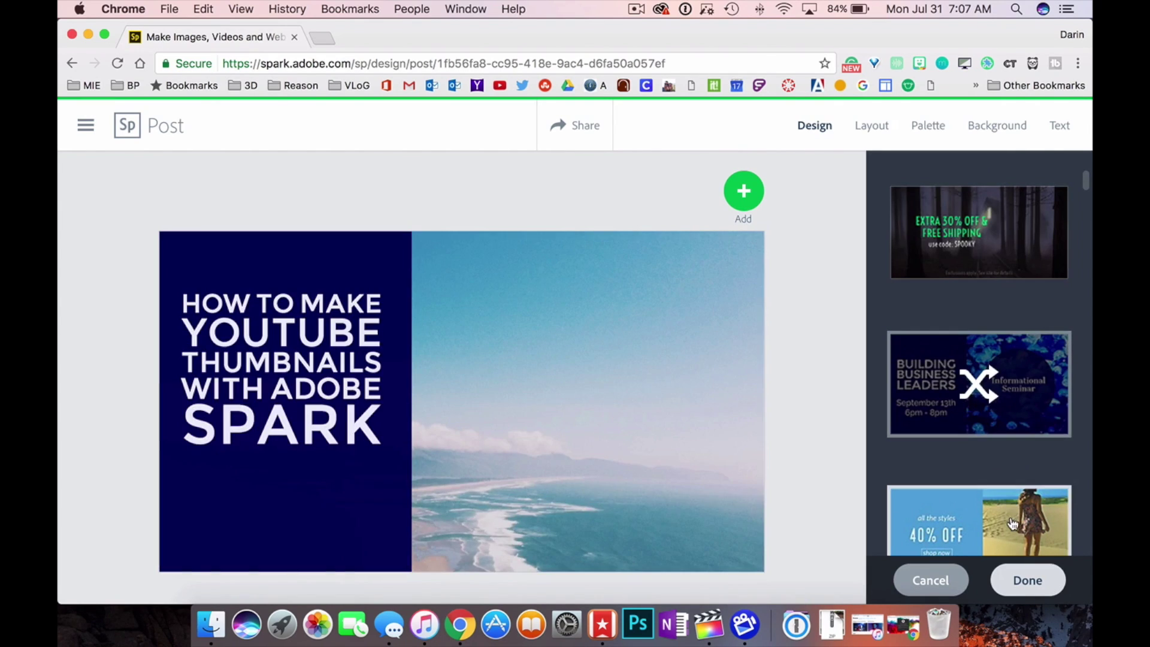
pyautogui.scroll(-3, 1012, 522)
pyautogui.click(992, 474)
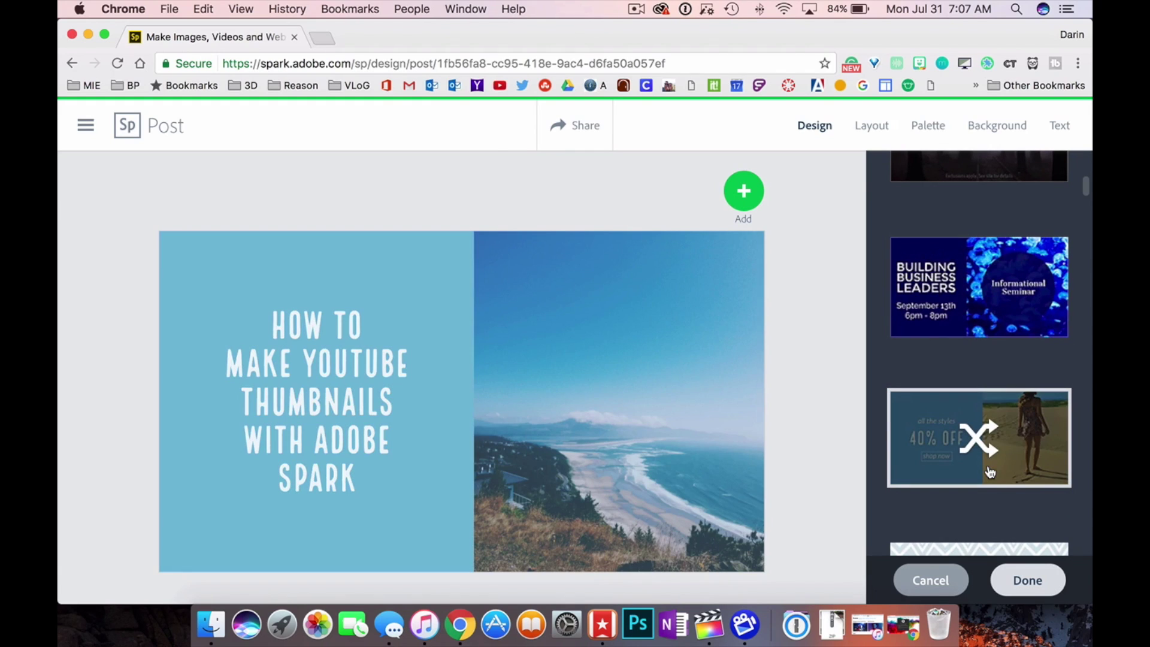
pyautogui.scroll(-5, 990, 472)
pyautogui.click(976, 432)
# - Preview the Thank You!, Spring Break Art Camp, Holiday Sale and photography filters, then apply Sign Up Now
pyautogui.scroll(-3, 975, 436)
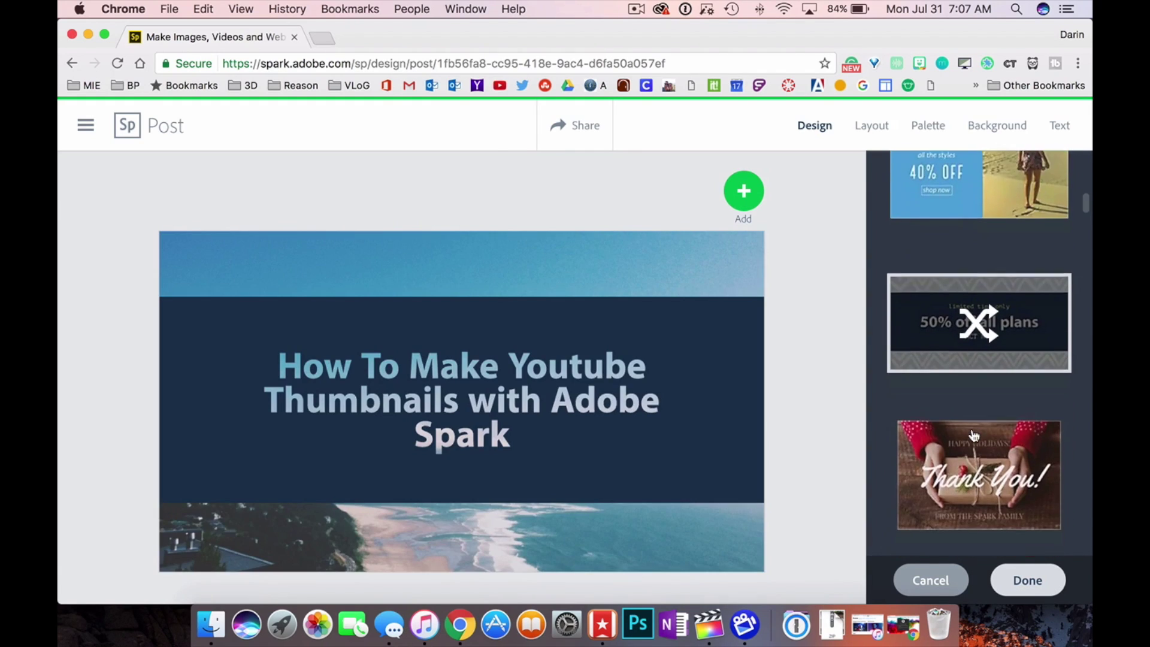
pyautogui.click(974, 436)
pyautogui.scroll(-5, 995, 473)
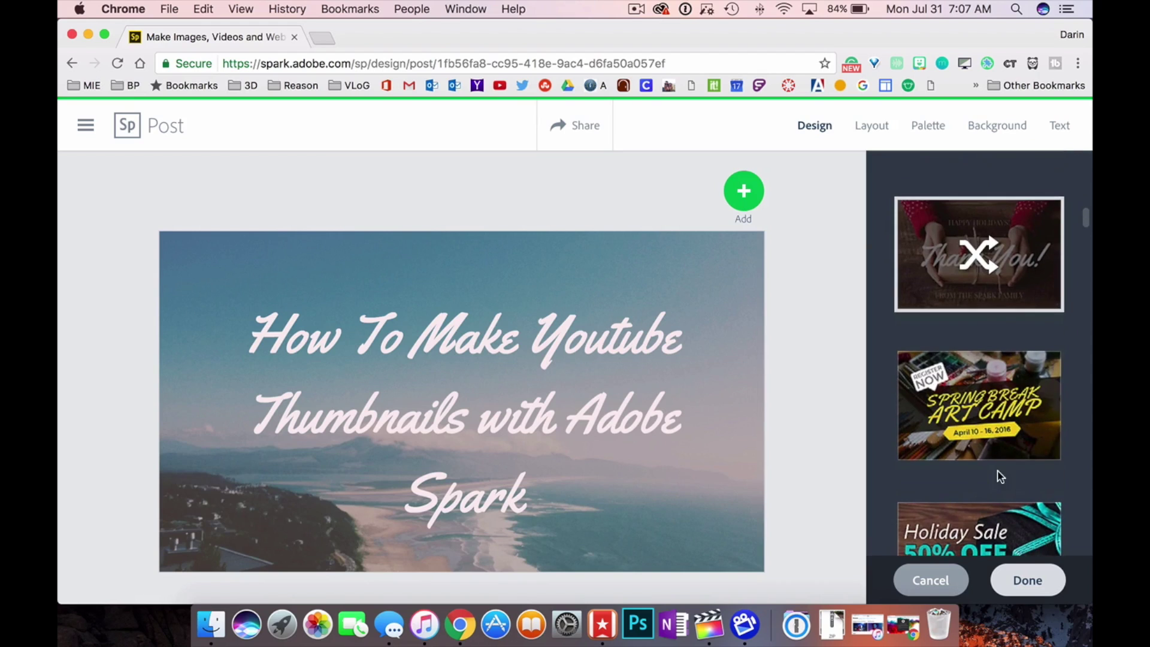
pyautogui.click(1021, 448)
pyautogui.scroll(-2, 1003, 487)
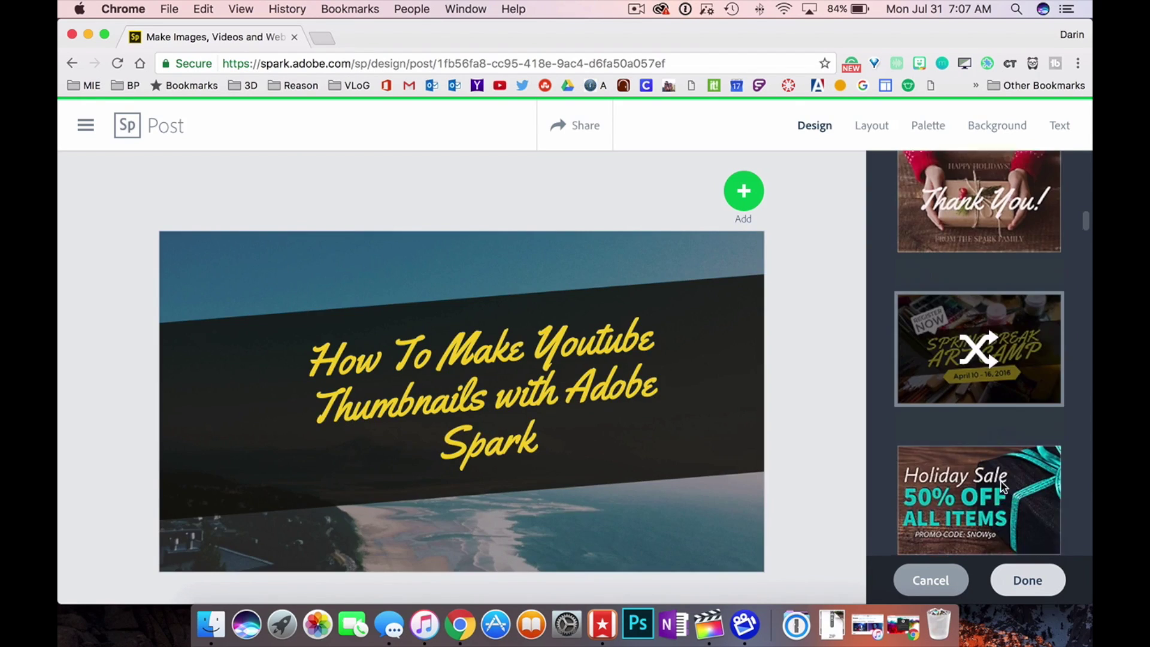
pyautogui.click(1004, 487)
pyautogui.scroll(-4, 1004, 487)
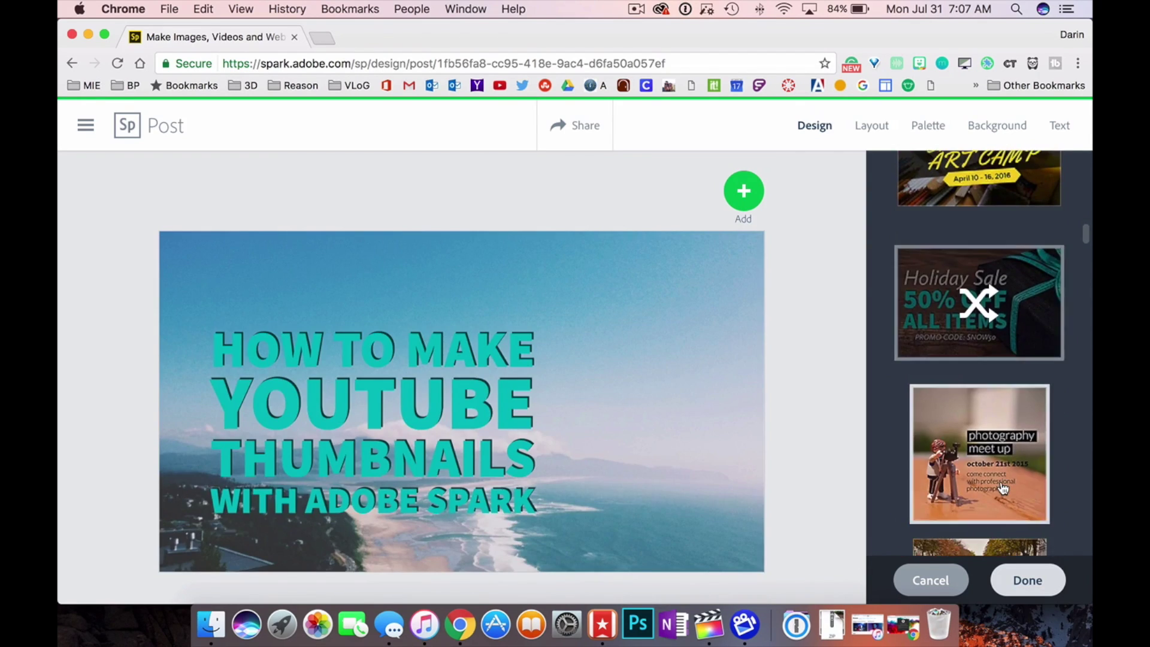
pyautogui.click(1003, 489)
pyautogui.scroll(-3, 1003, 488)
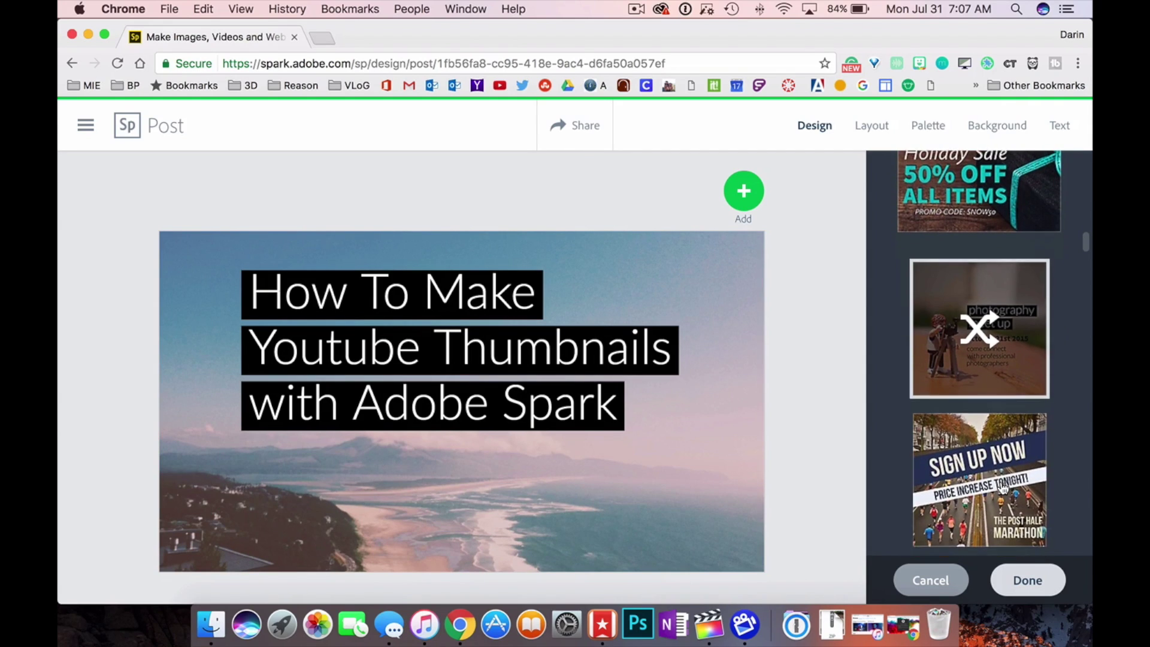
pyautogui.click(1004, 489)
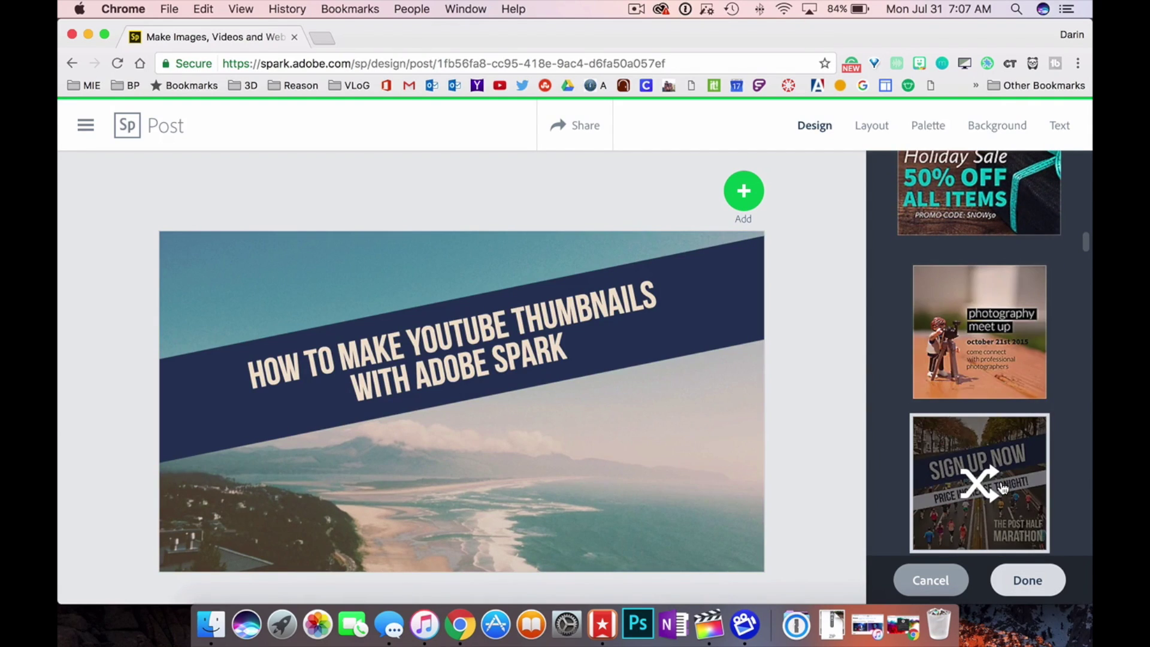
pyautogui.scroll(5, 1004, 489)
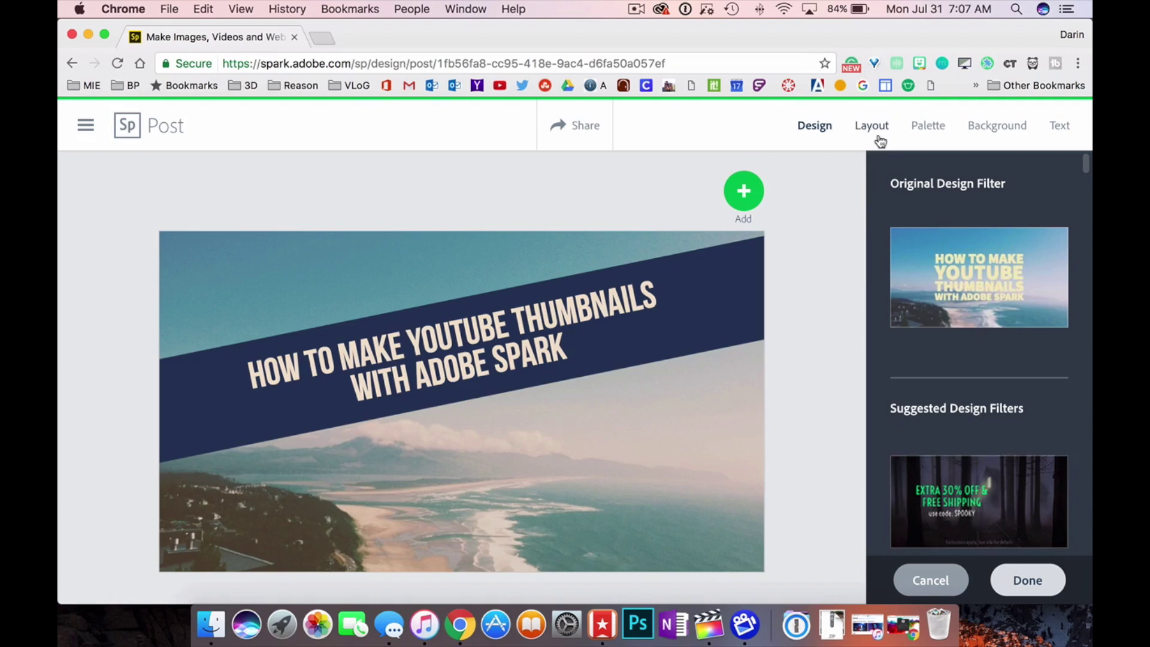
# - Try several banner and grid layouts, settling on the title block stacked above the photo
pyautogui.click(872, 125)
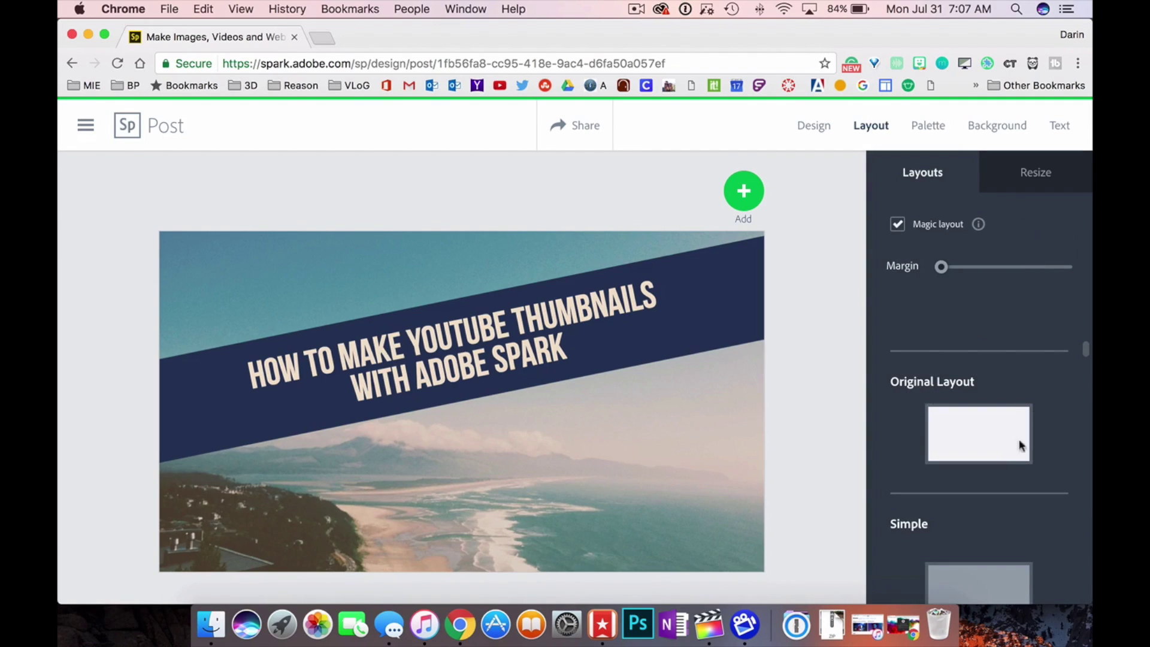
pyautogui.scroll(-6, 1022, 445)
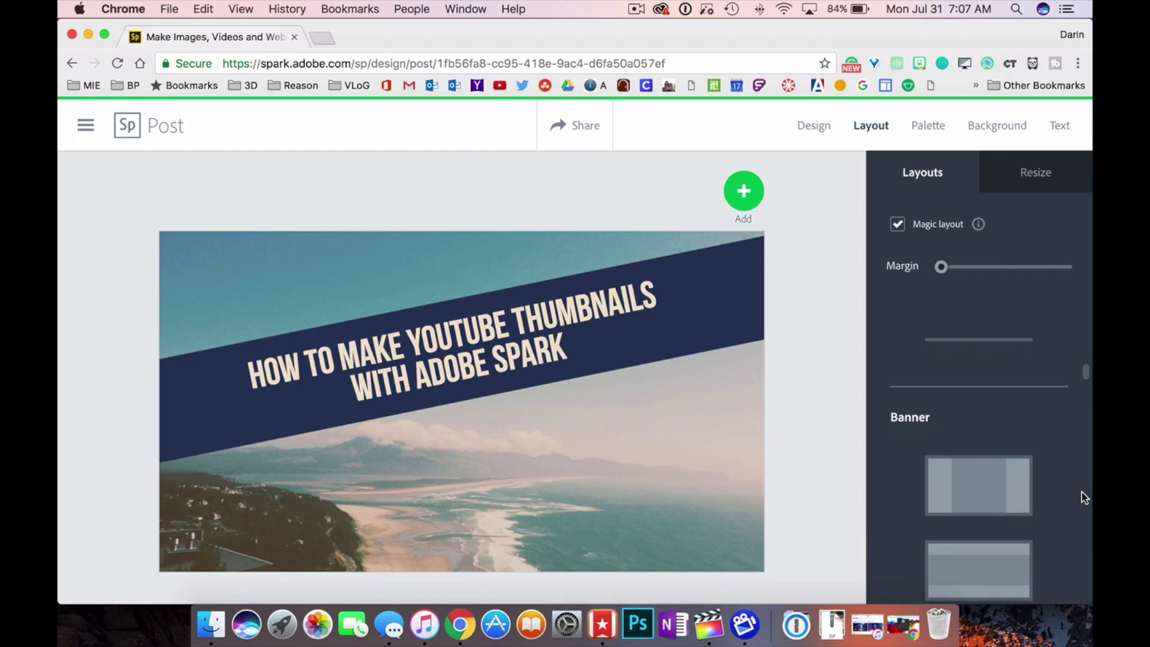
pyautogui.click(980, 426)
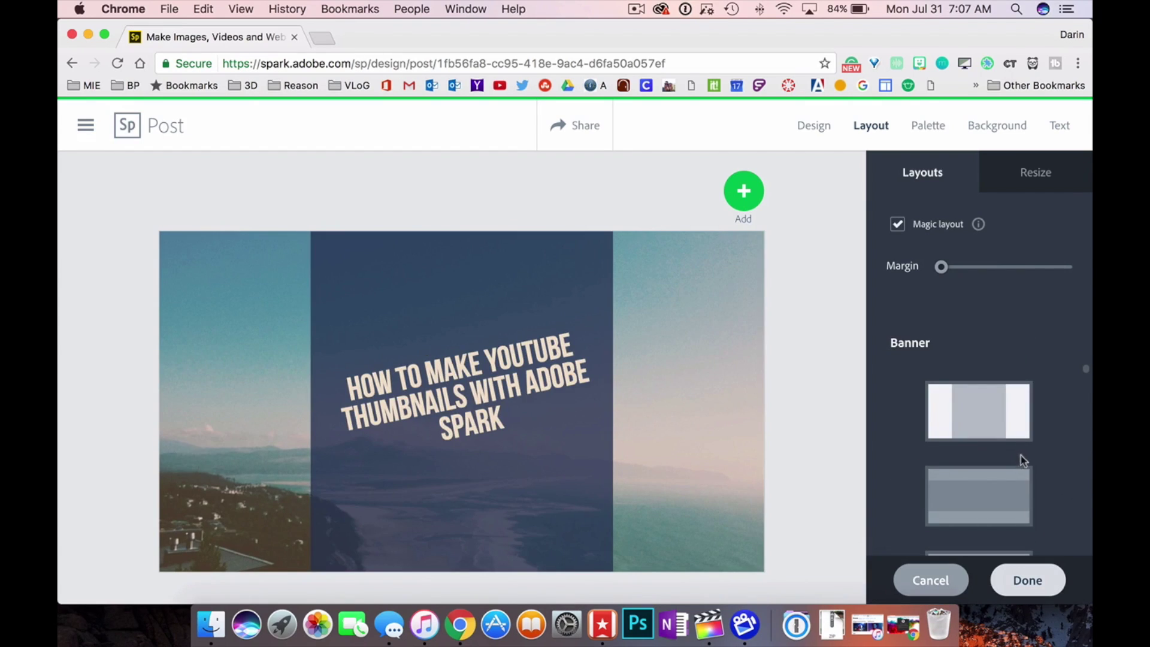
pyautogui.click(972, 501)
pyautogui.click(964, 426)
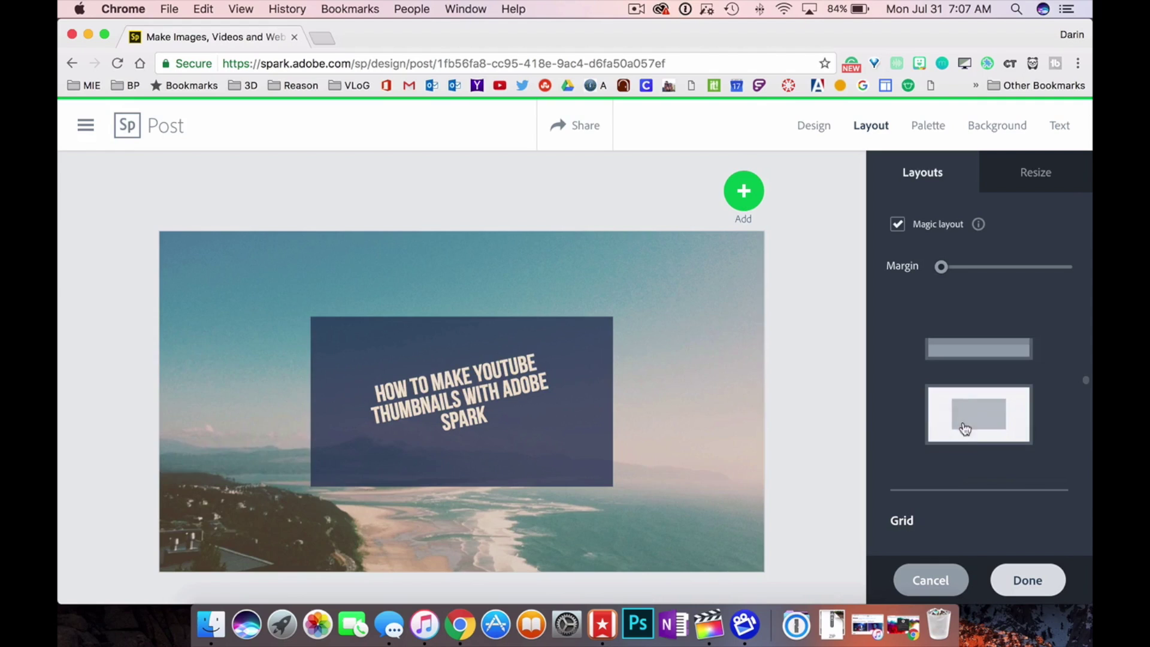
pyautogui.click(967, 459)
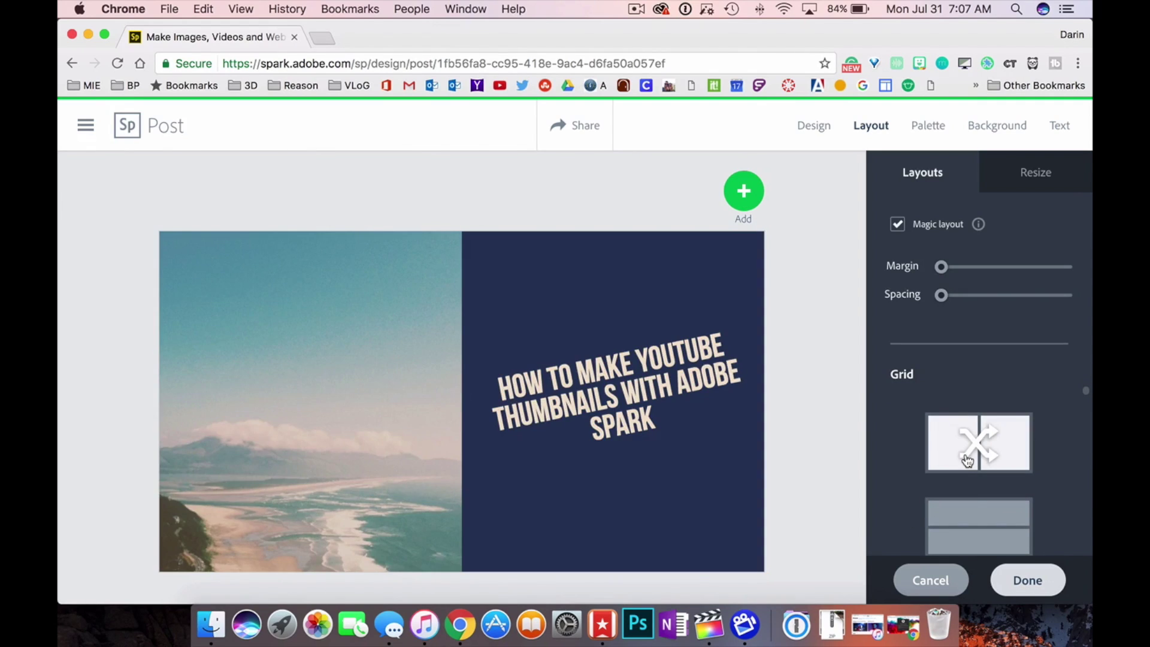
pyautogui.click(979, 533)
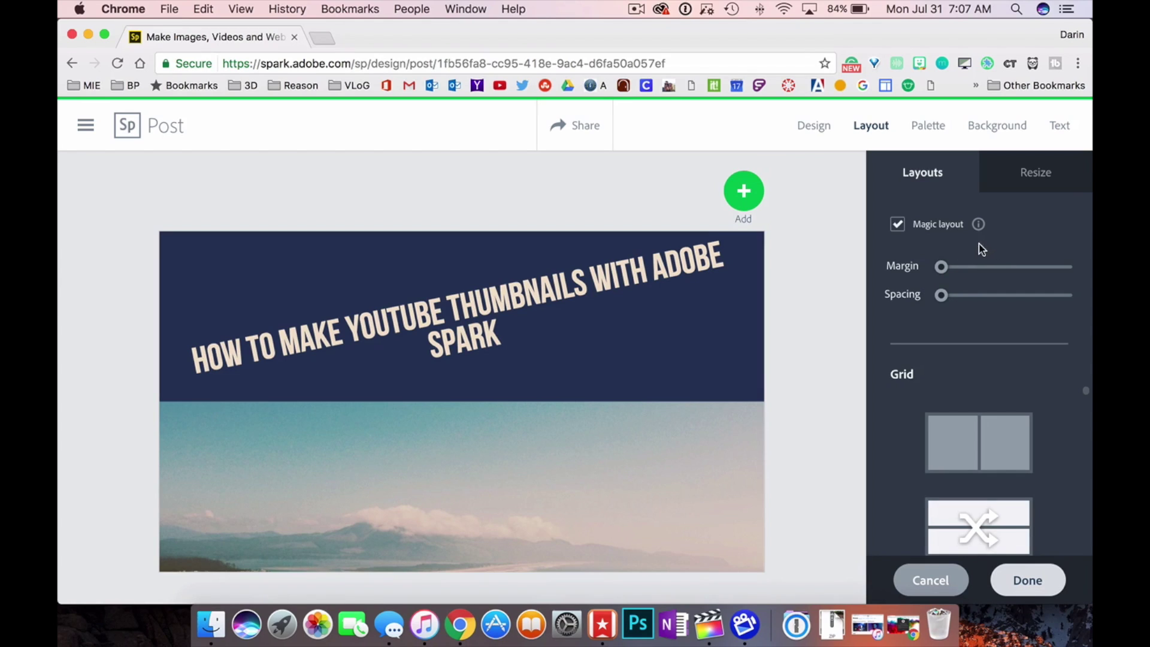
# - Drag the divider to shorten the navy title block and review the Resize size options
pyautogui.moveTo(942, 267); pyautogui.dragTo(902, 298)
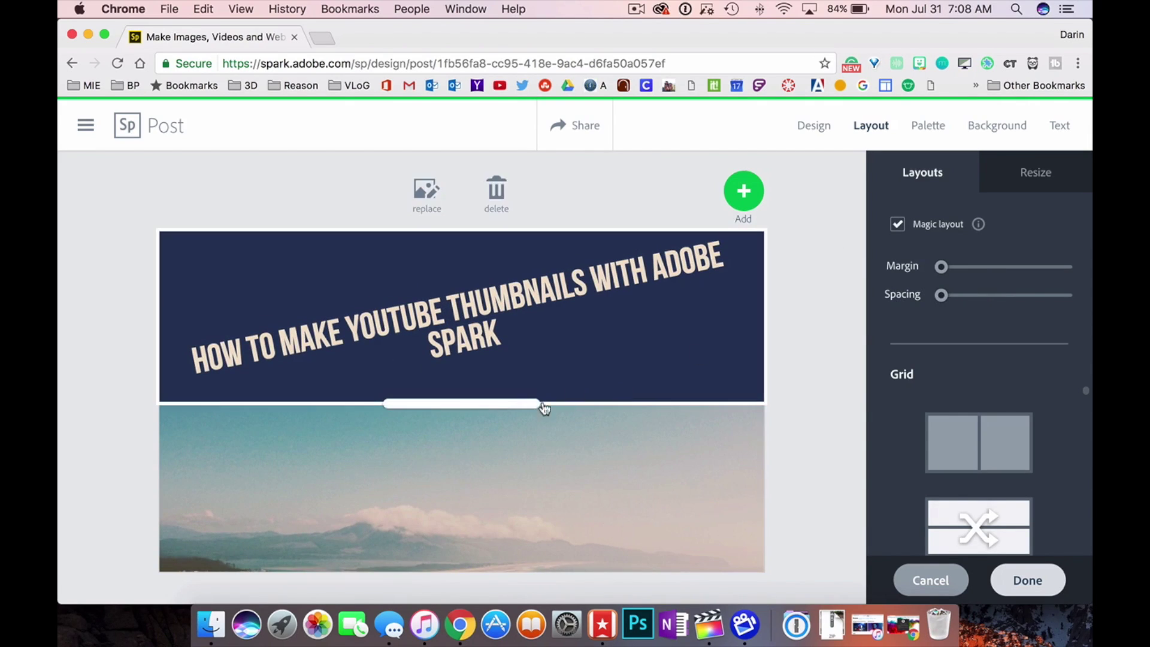
pyautogui.moveTo(487, 406); pyautogui.dragTo(493, 447)
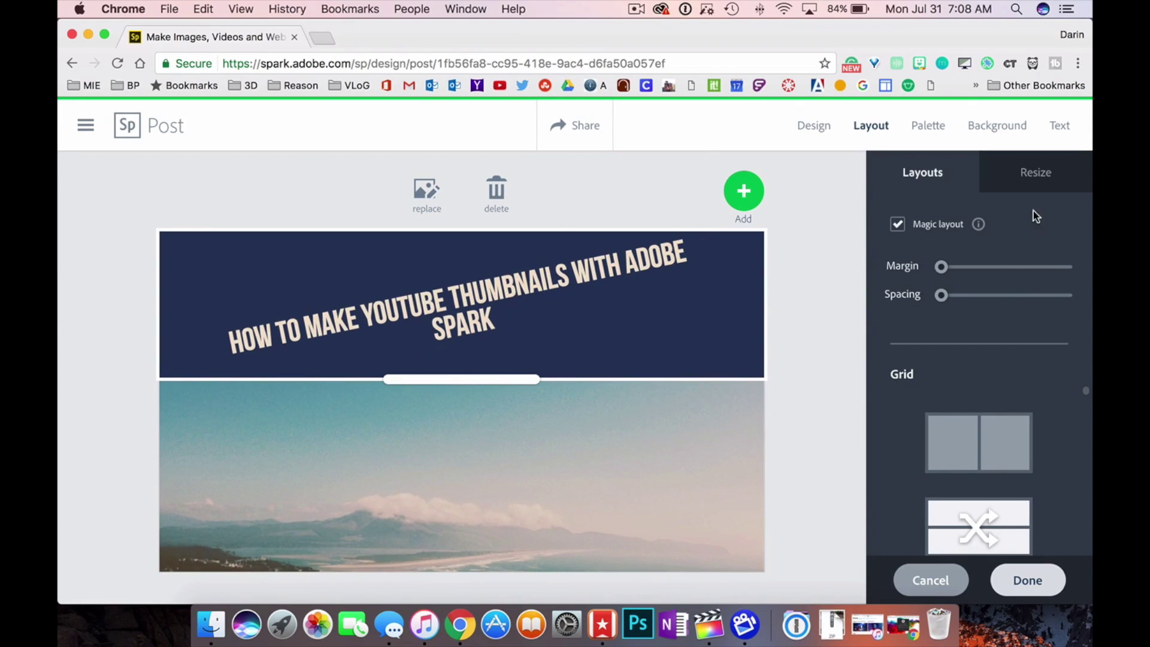
pyautogui.click(1038, 173)
pyautogui.scroll(-8, 1050, 461)
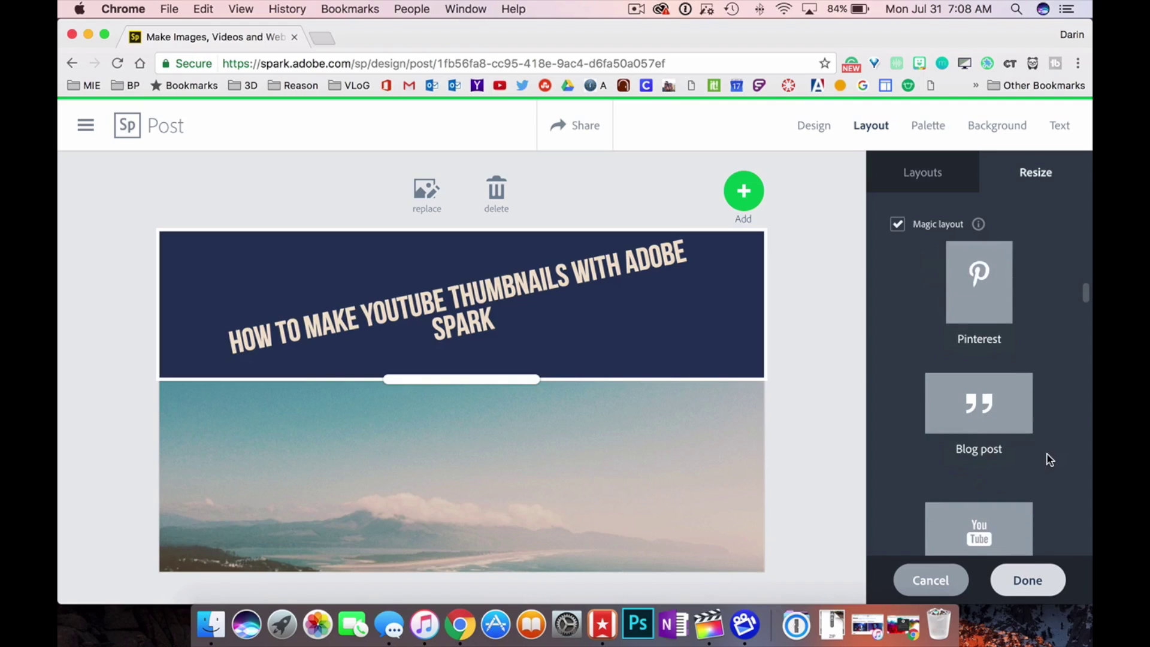
pyautogui.scroll(5, 1050, 460)
pyautogui.scroll(3, 1050, 461)
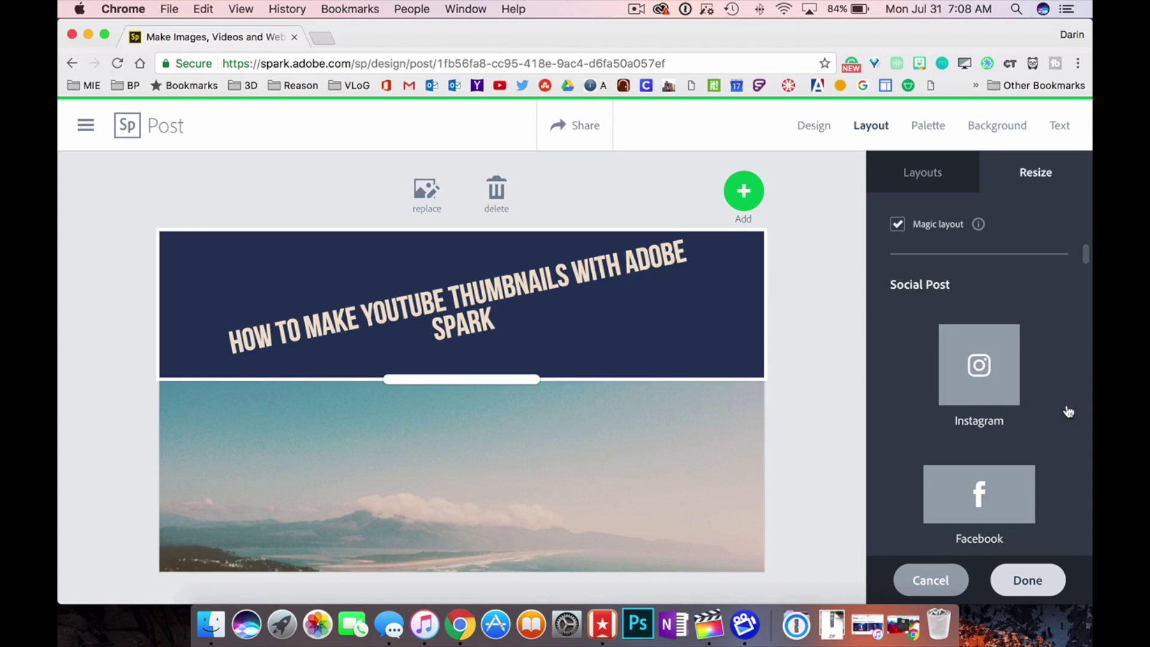
pyautogui.click(928, 167)
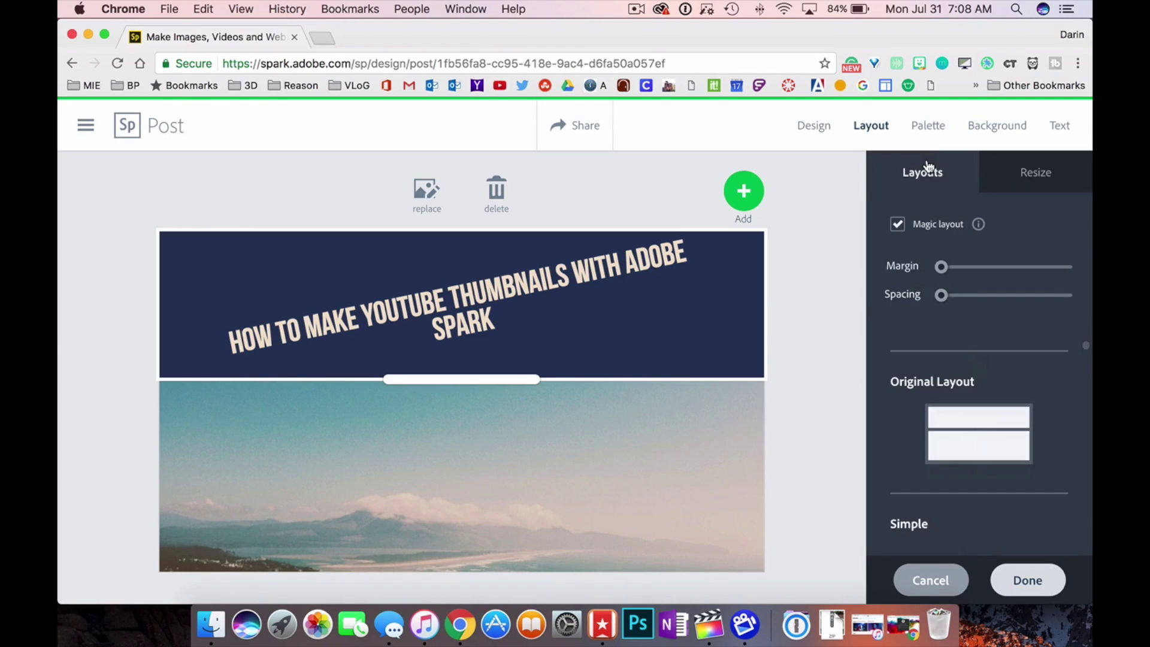
# - Try decorative colour palettes and apply the teal one with rust-red lettering
pyautogui.click(928, 127)
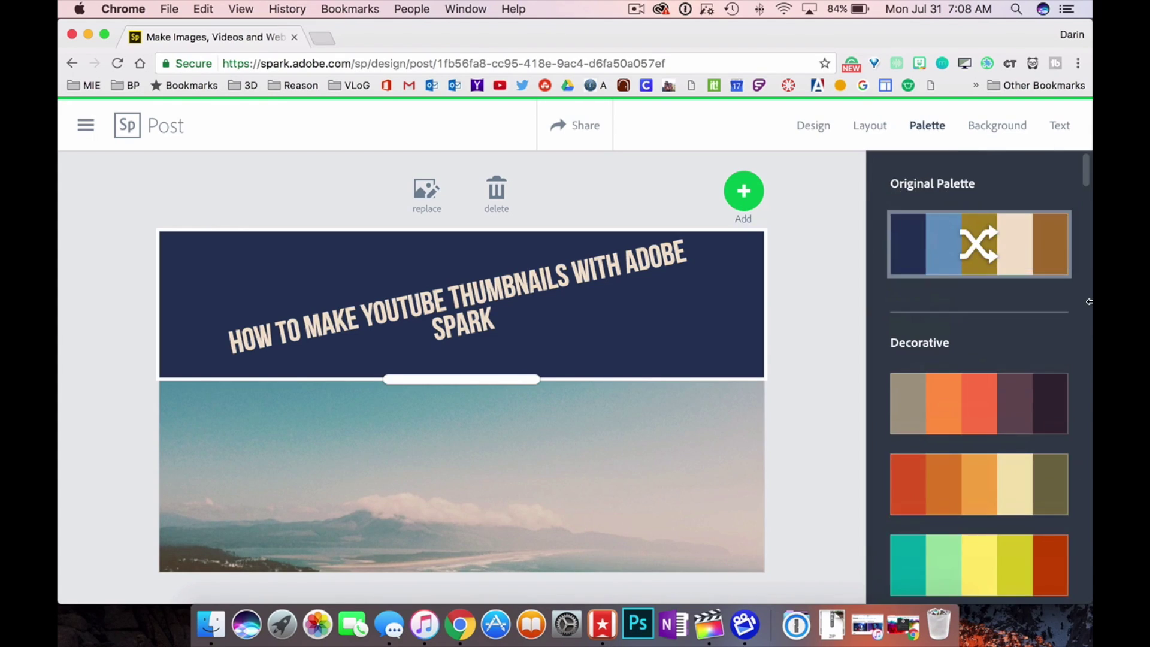
pyautogui.click(957, 425)
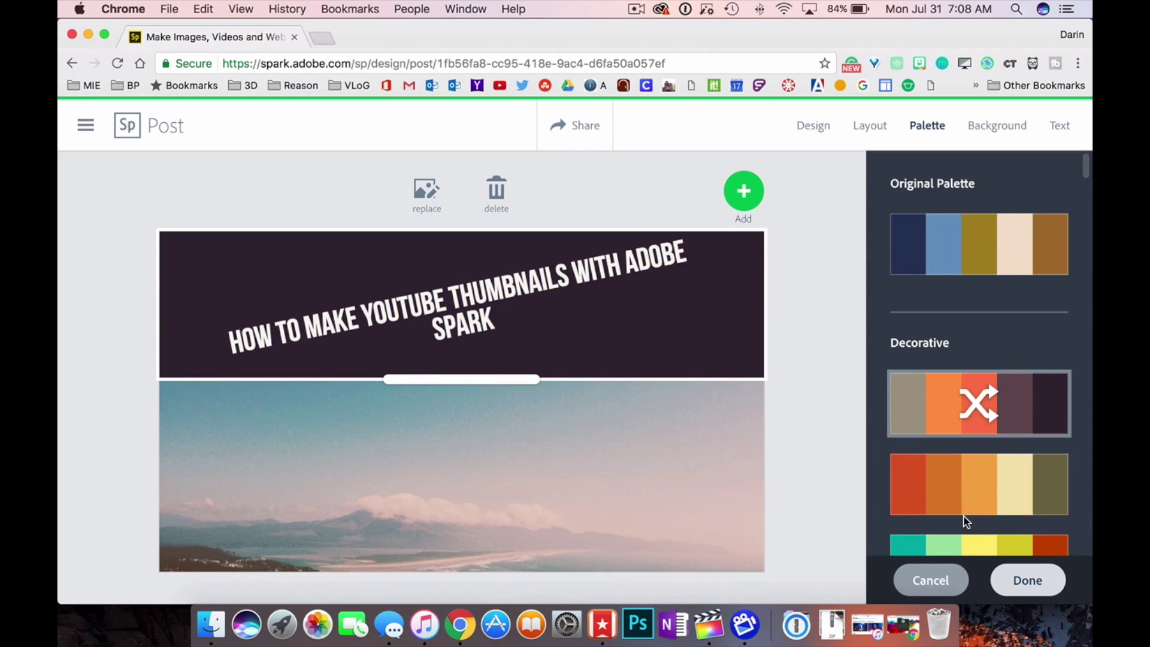
pyautogui.click(955, 501)
pyautogui.scroll(-3, 958, 499)
pyautogui.scroll(-2, 958, 499)
pyautogui.click(948, 457)
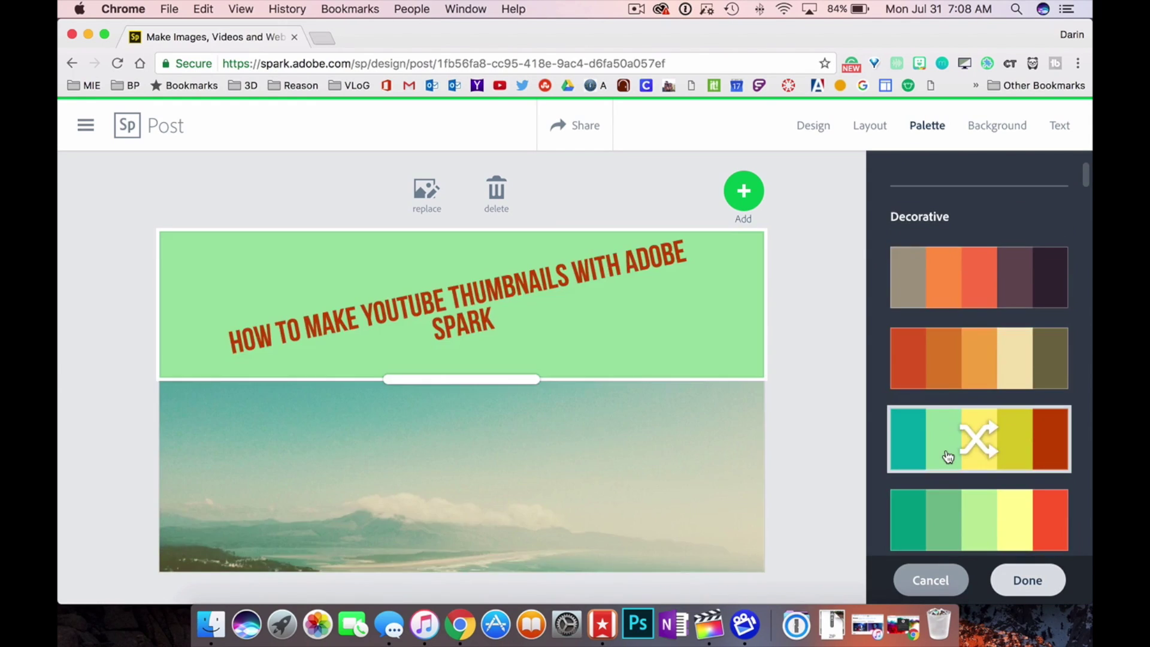
pyautogui.scroll(3, 1017, 298)
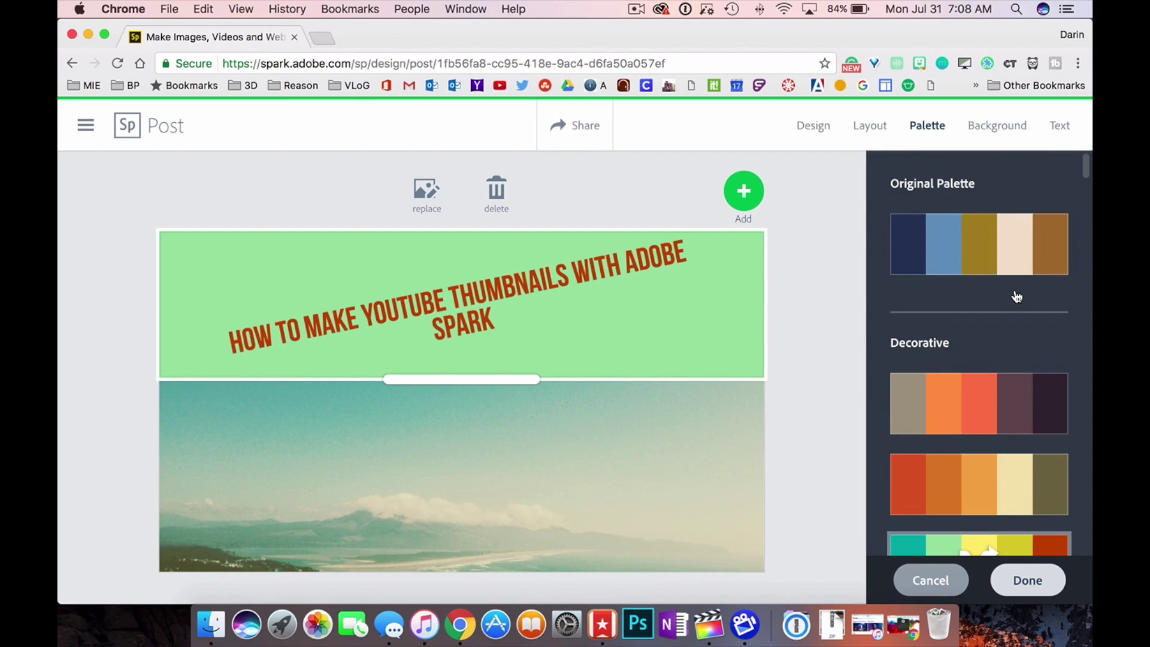
# - Fill the title band background with the solid teal colour swatch
pyautogui.click(992, 126)
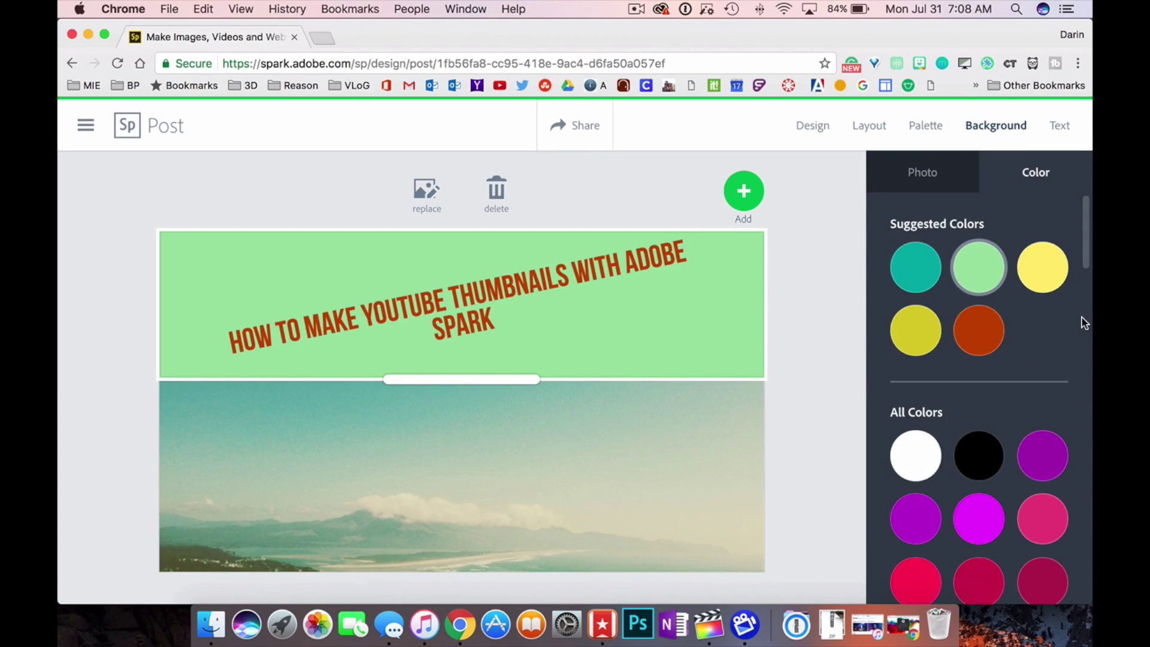
pyautogui.click(918, 270)
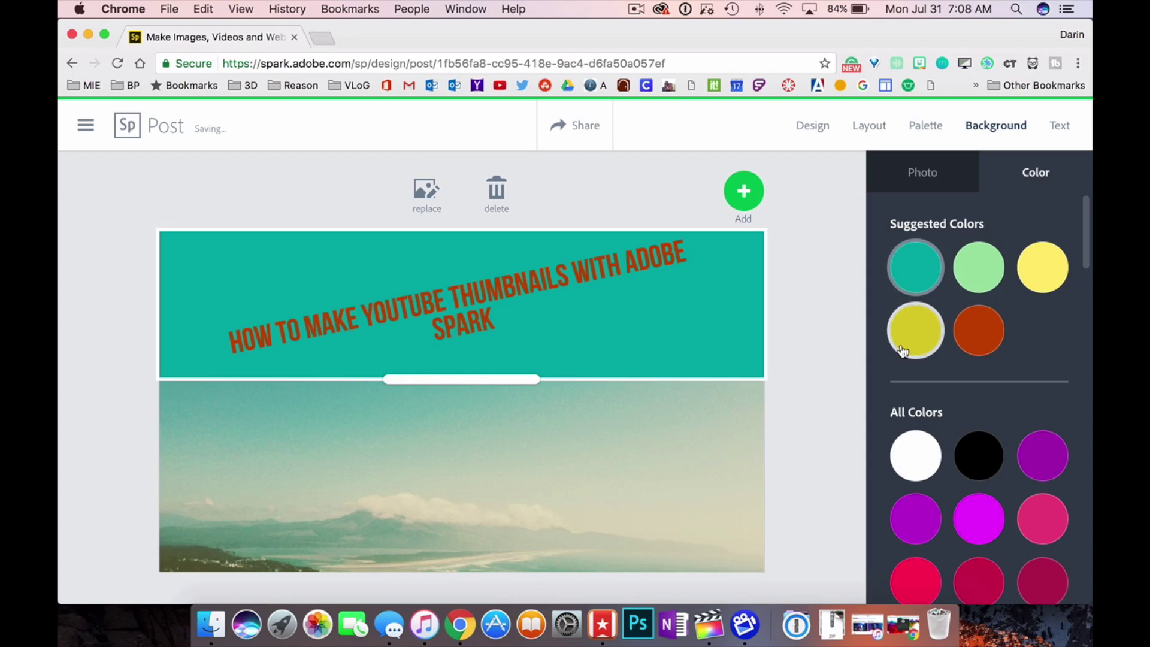
pyautogui.click(942, 175)
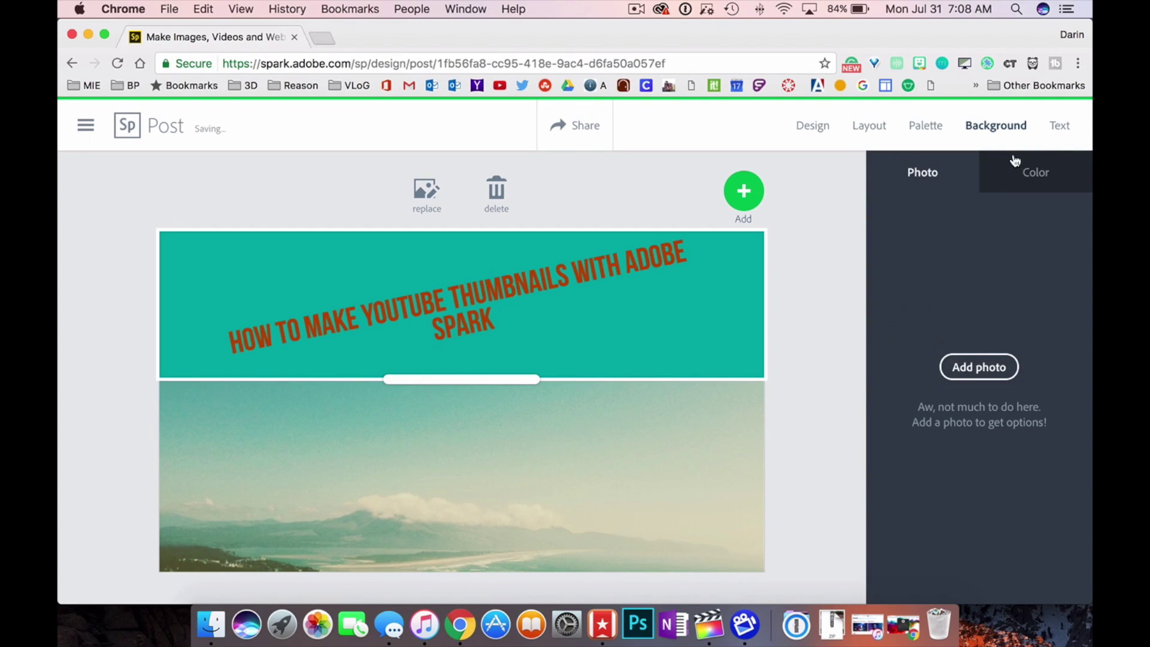
pyautogui.click(1059, 125)
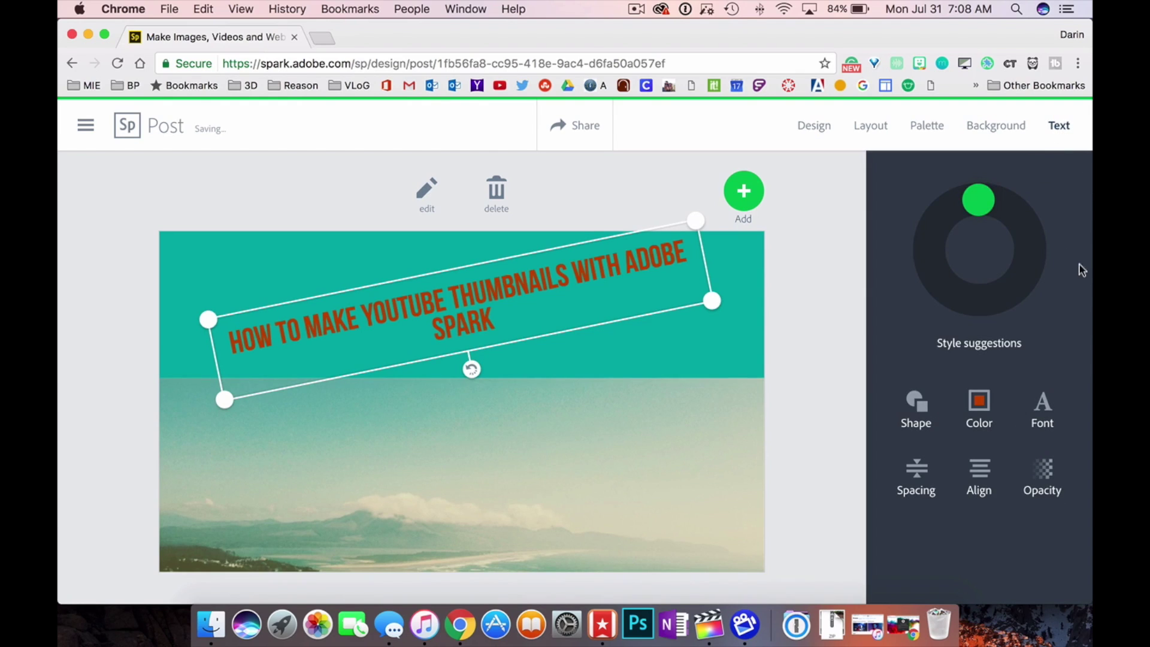
# - Try a white box shape behind the title, then revert to plain text without a shape
pyautogui.click(916, 409)
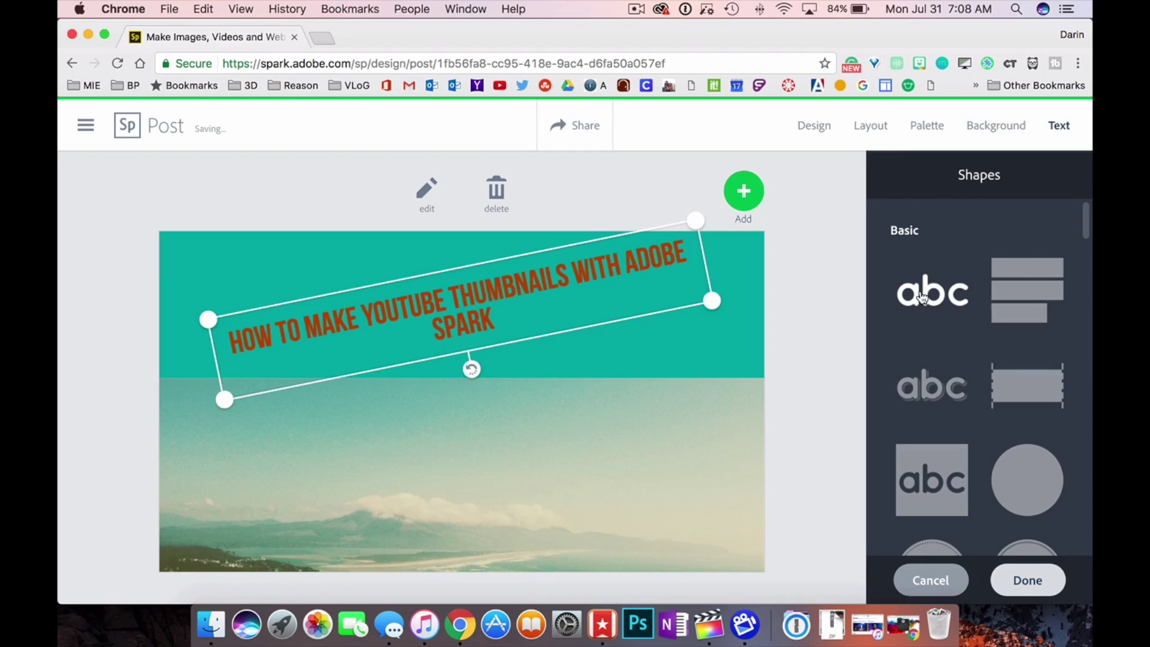
pyautogui.click(930, 476)
pyautogui.click(932, 292)
pyautogui.click(998, 126)
# - Restyle the title in thin white serif mixed-case lettering using the Style suggestions
pyautogui.click(1058, 125)
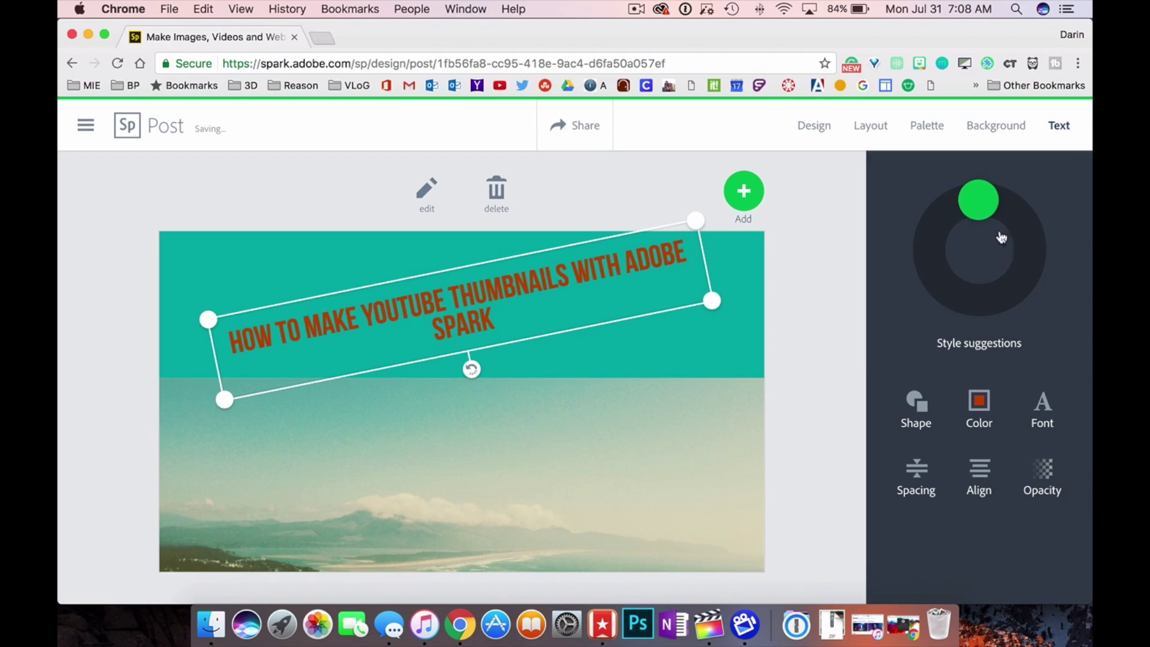
pyautogui.click(984, 205)
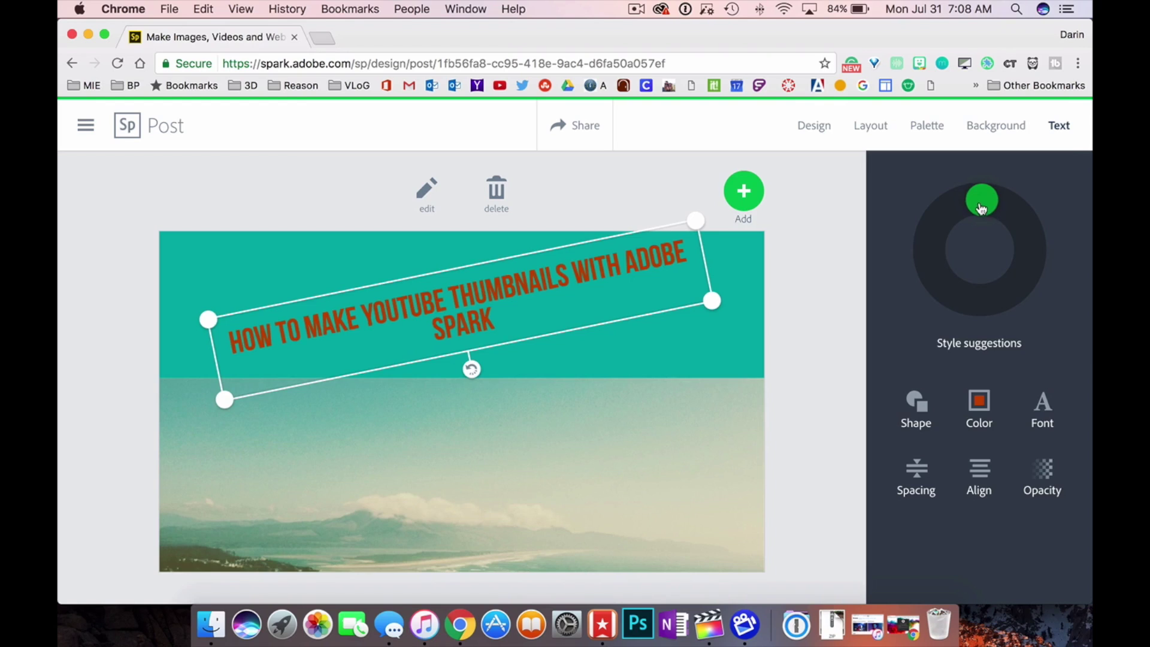
pyautogui.moveTo(982, 209); pyautogui.dragTo(1022, 277)
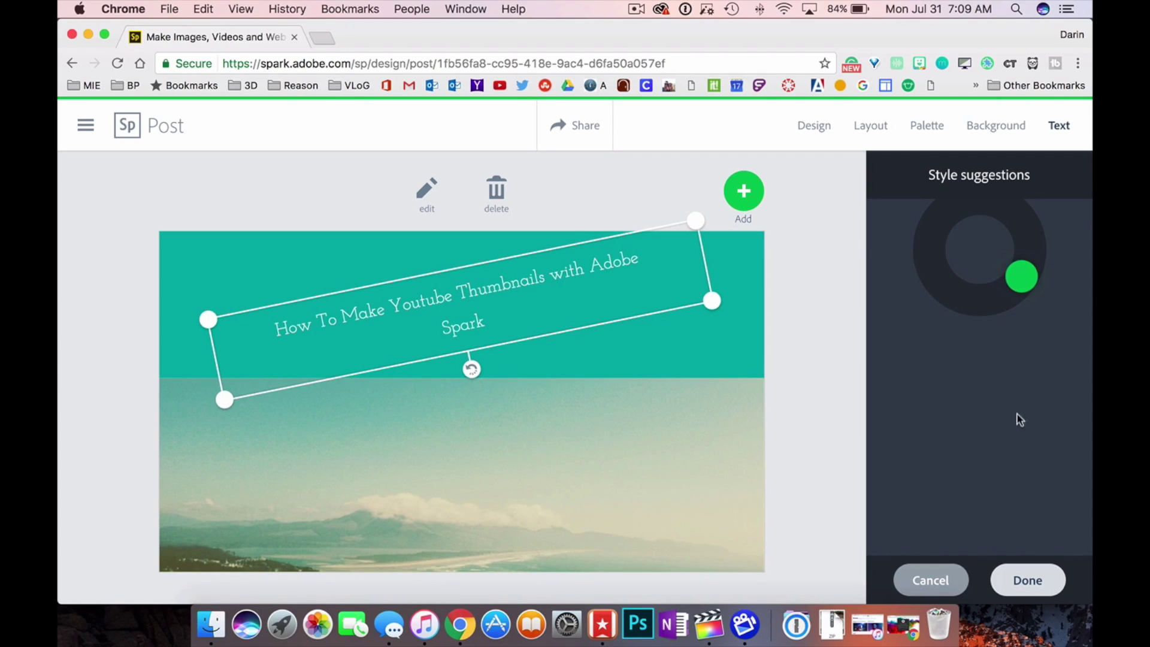
pyautogui.click(813, 126)
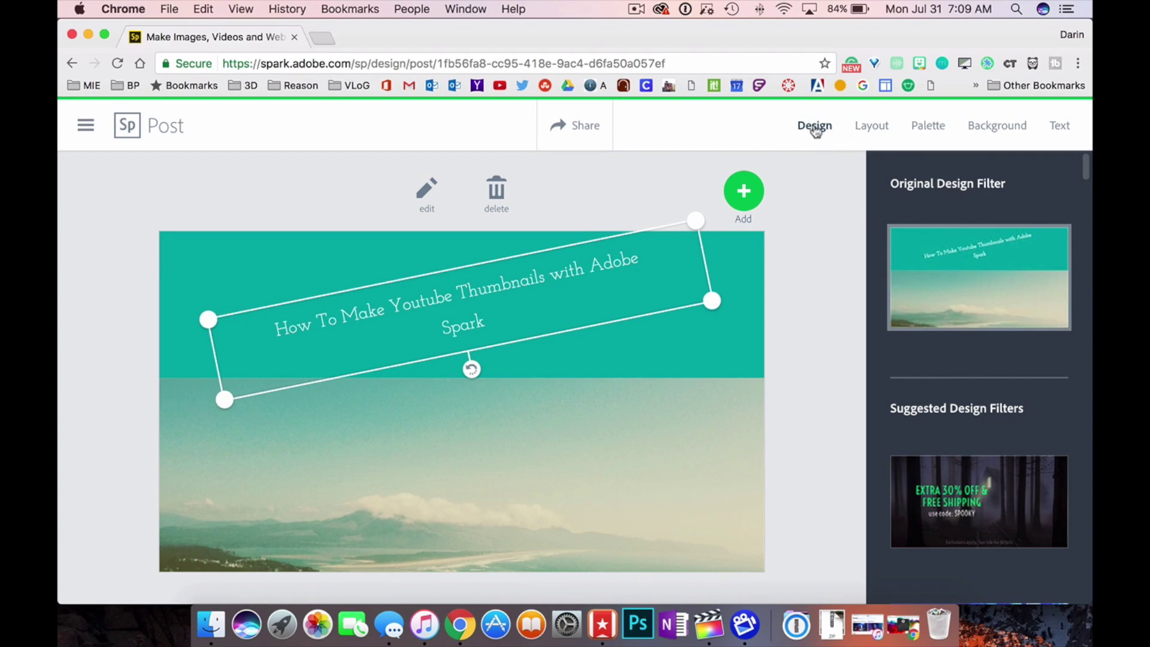
pyautogui.click(812, 381)
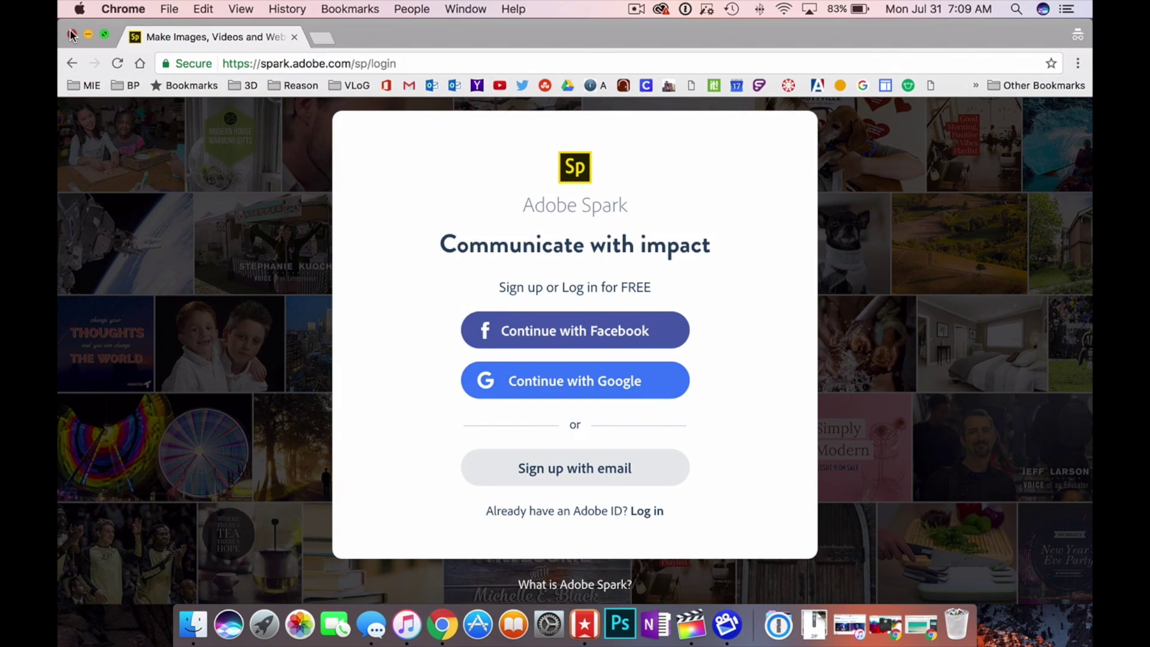
pyautogui.click(70, 35)
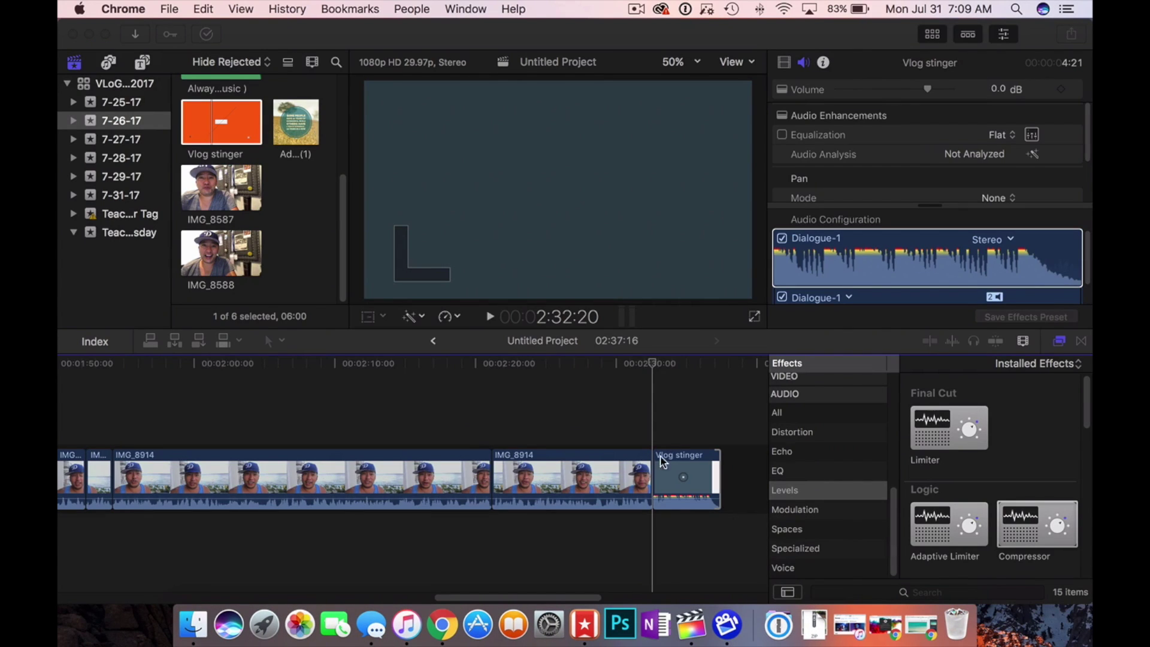
pyautogui.click(652, 368)
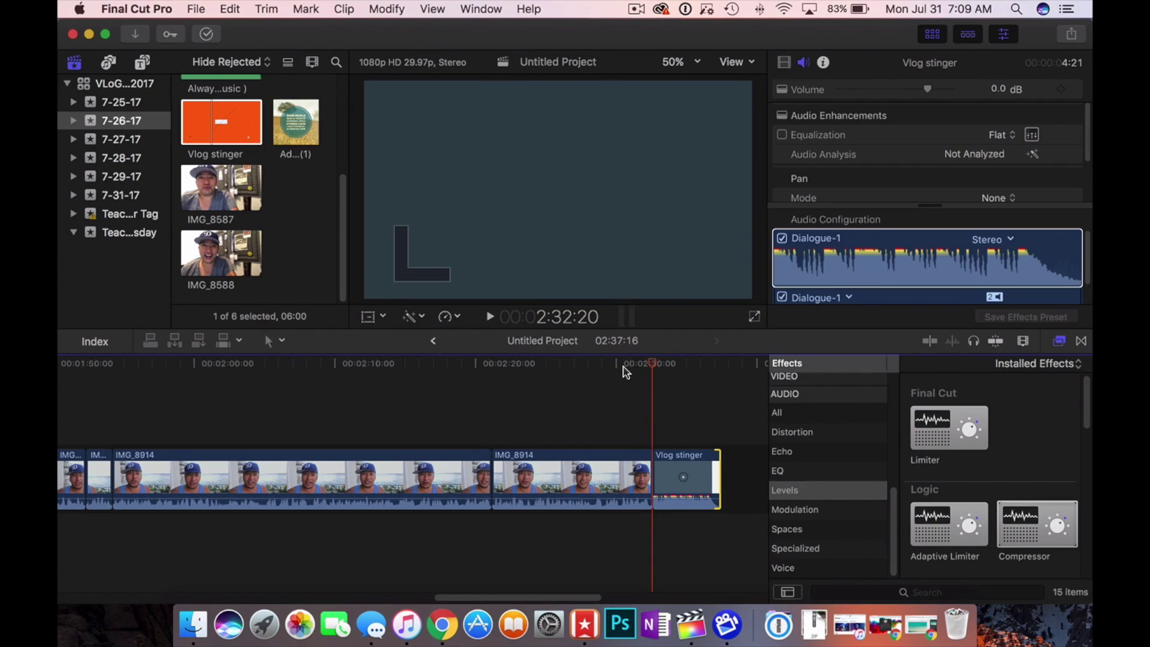
pyautogui.moveTo(626, 372); pyautogui.dragTo(511, 377)
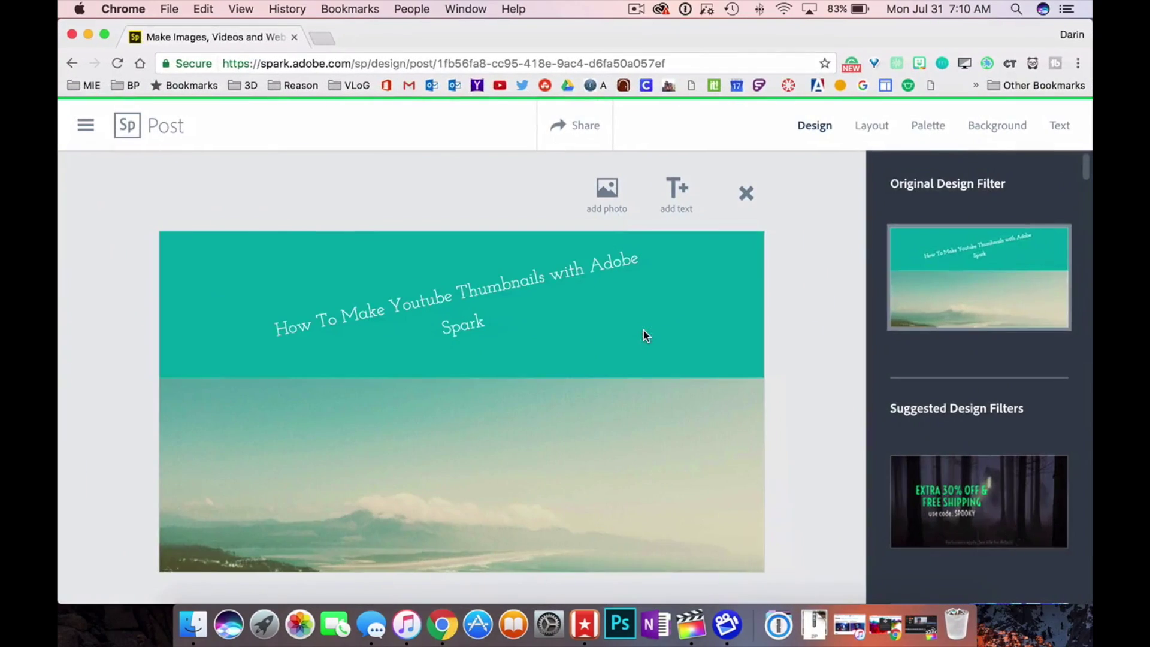
# - Upload the creator's screenshot photo from the Desktop into the top title band
pyautogui.click(607, 187)
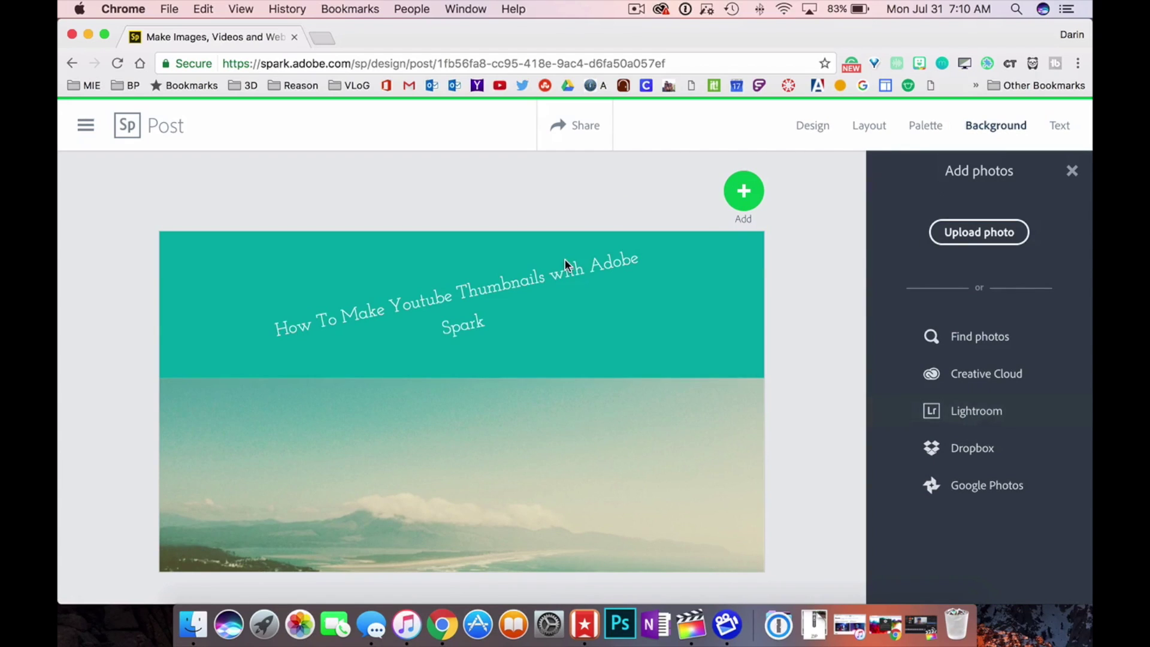
pyautogui.click(968, 234)
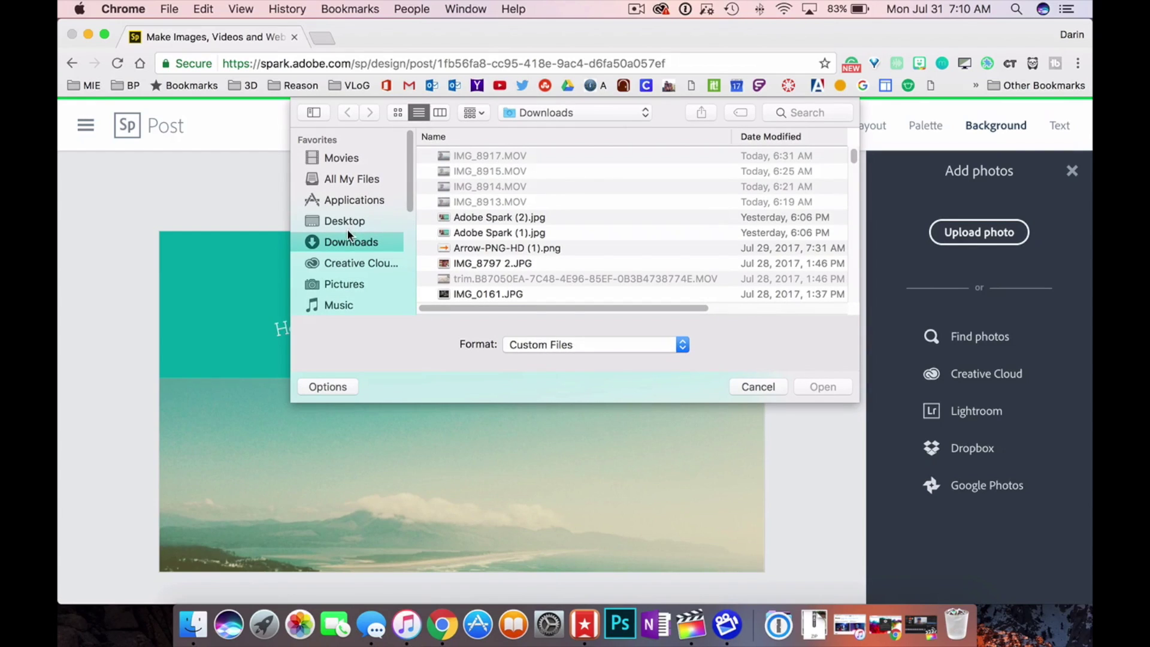
pyautogui.click(345, 221)
pyautogui.doubleClick(475, 155)
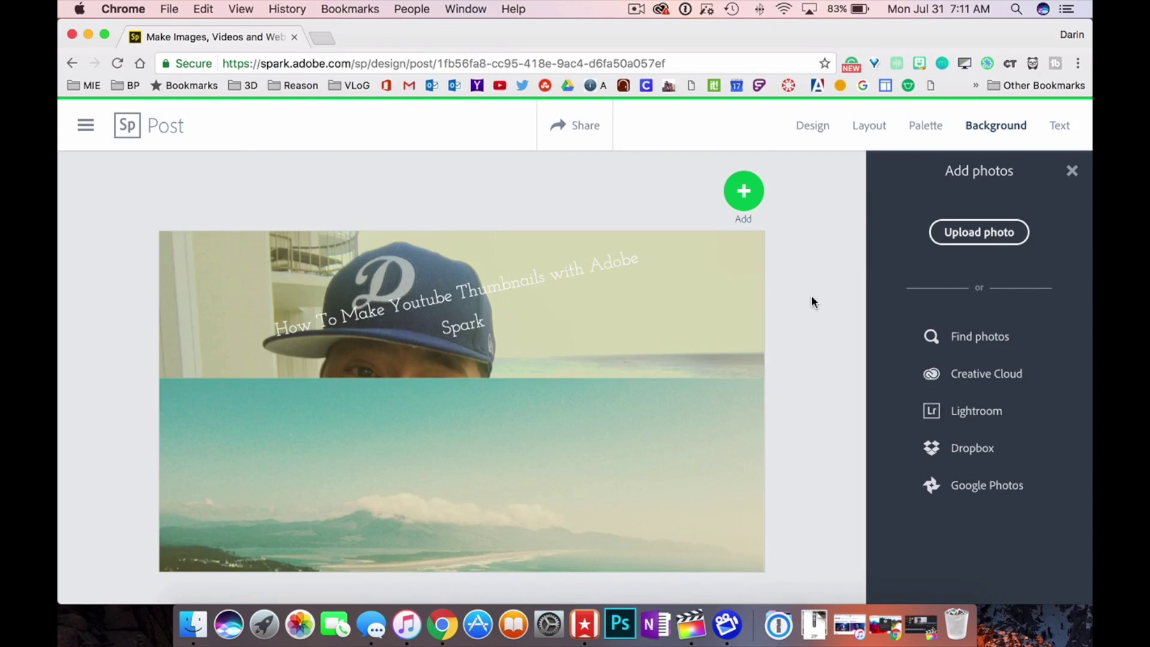
pyautogui.click(1073, 172)
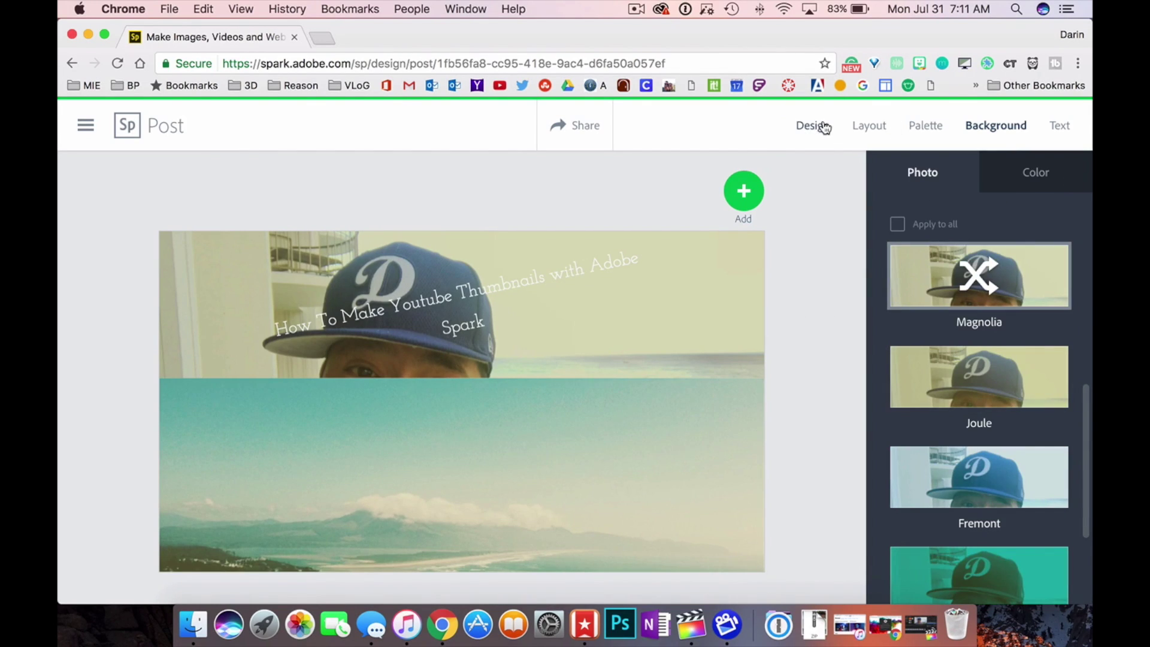
pyautogui.click(866, 126)
# - Switch to a two-column grid and shift the creator's face fully into the left half
pyautogui.scroll(-3, 1007, 419)
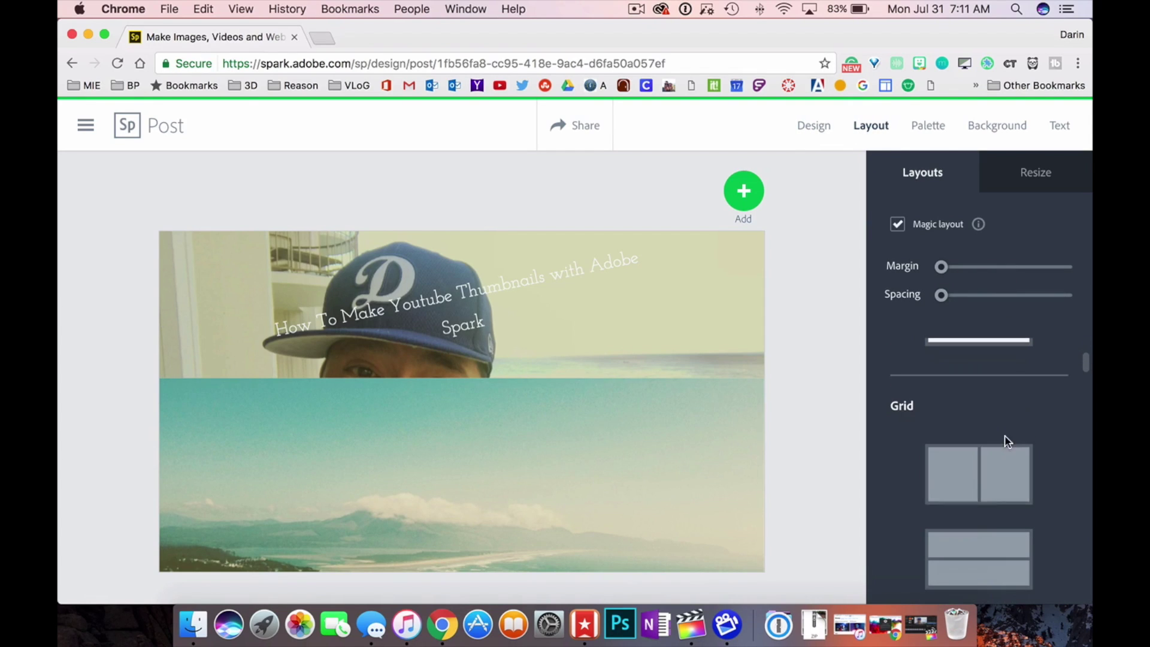
pyautogui.click(971, 504)
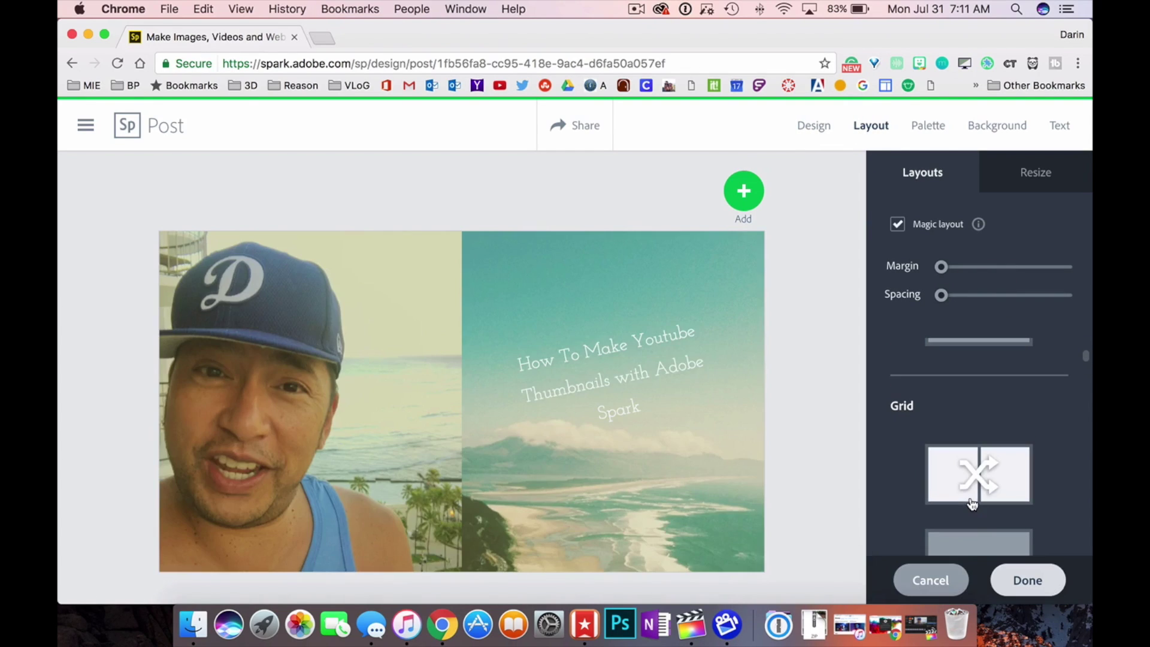
pyautogui.click(358, 370)
pyautogui.moveTo(281, 385); pyautogui.dragTo(329, 381)
pyautogui.click(646, 396)
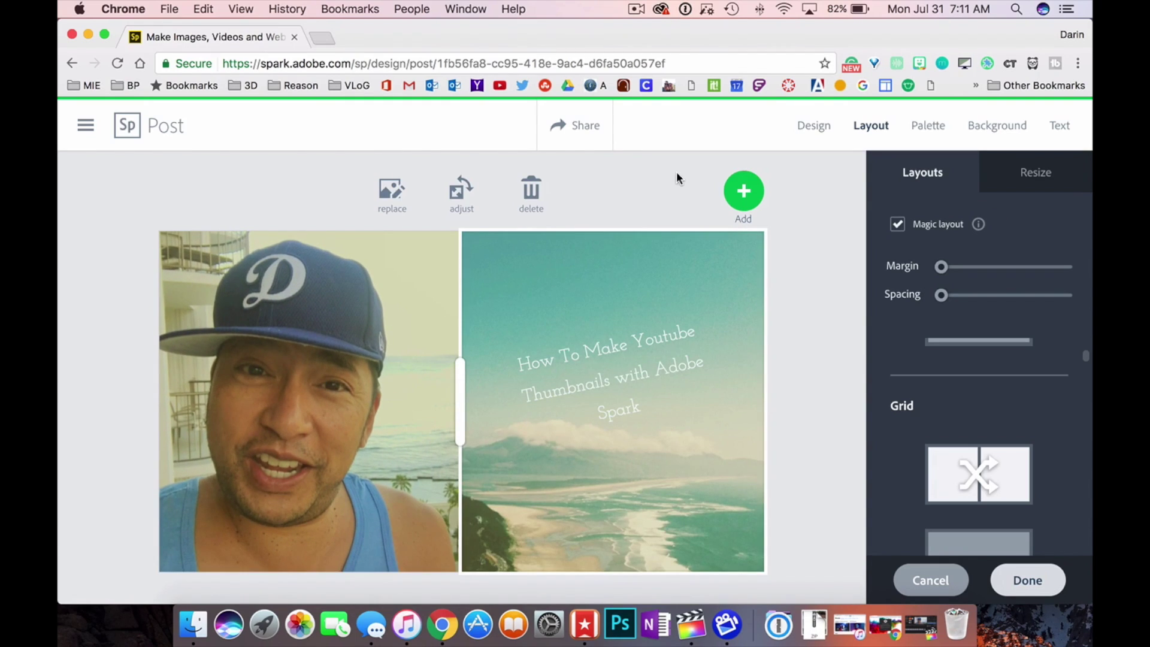
pyautogui.click(1060, 125)
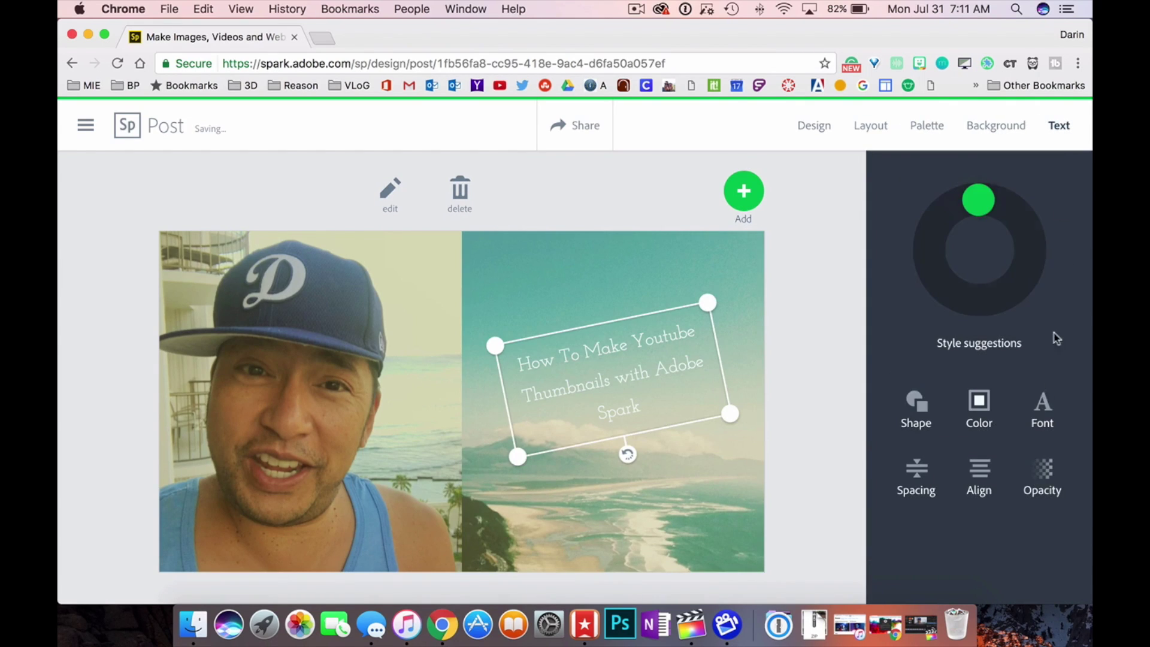
# - Place a grey circle shape behind the title text
pyautogui.click(919, 409)
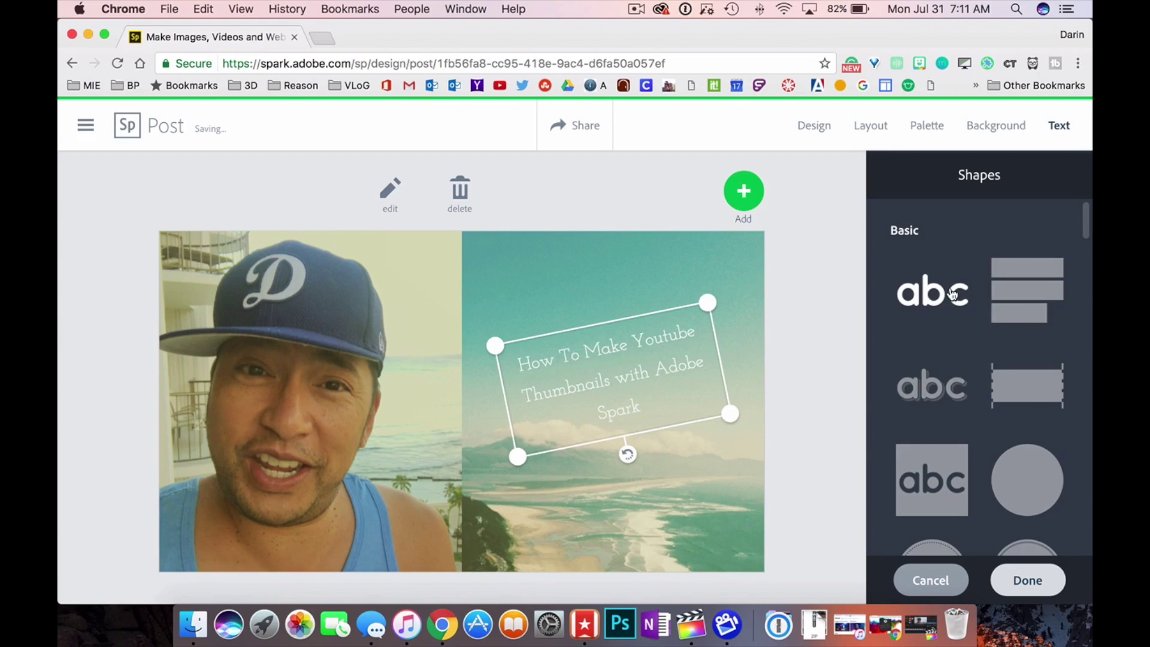
pyautogui.click(1006, 296)
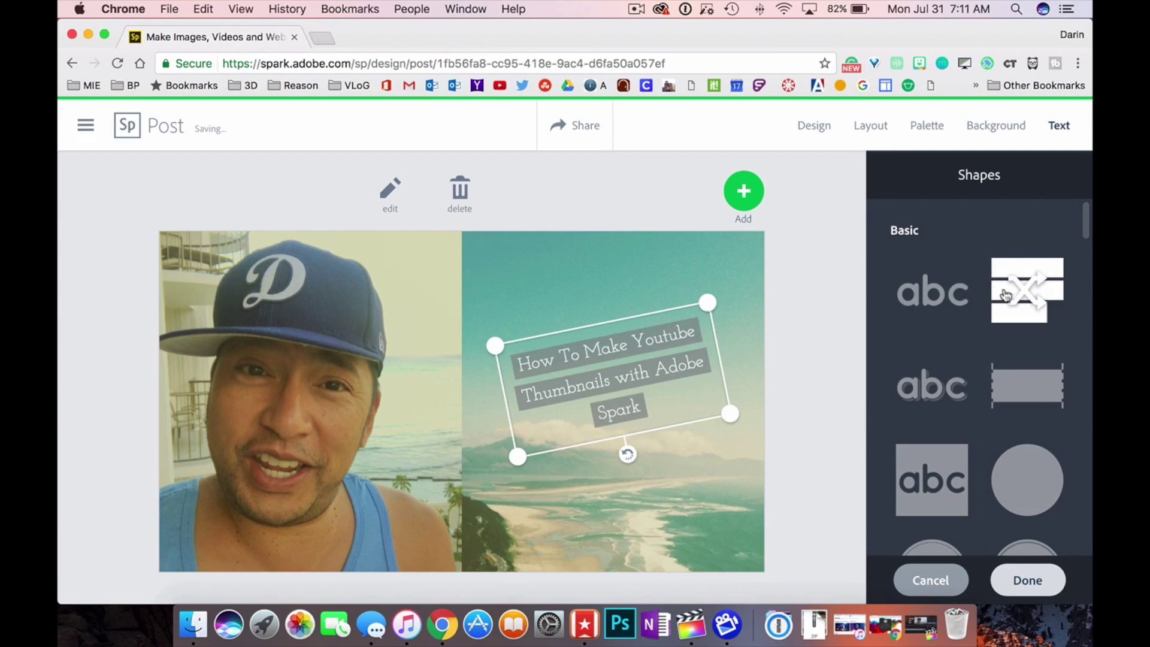
pyautogui.click(998, 477)
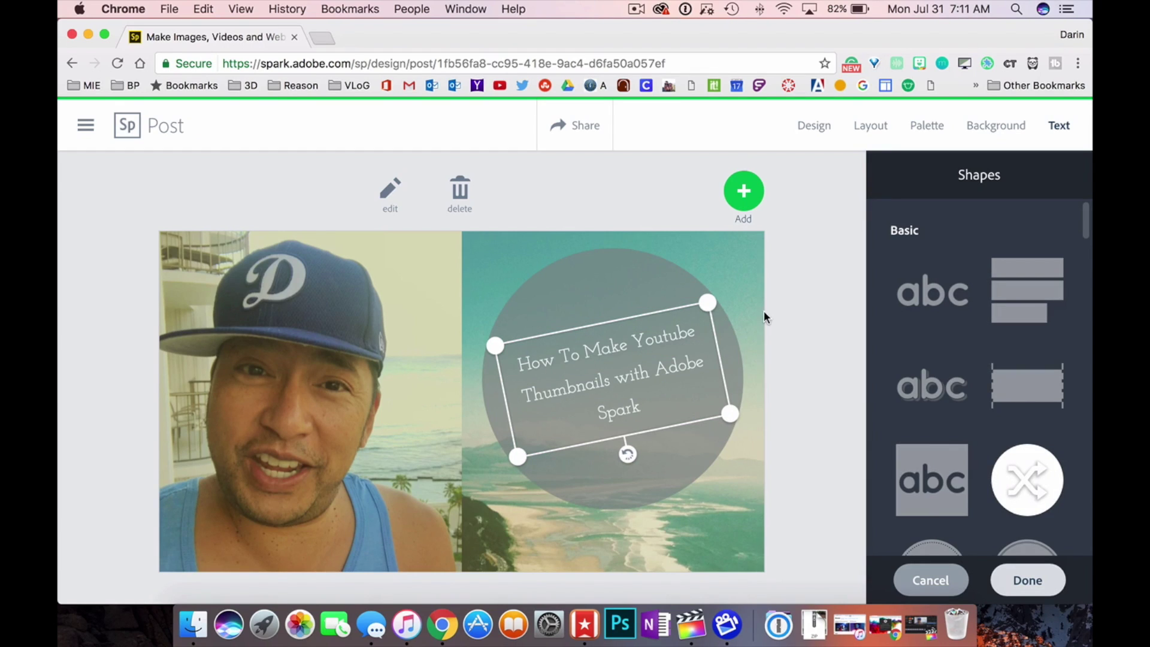
# - Straighten the title, enlarge it to wrap onto four lines, and nudge it higher
pyautogui.moveTo(628, 456)
pyautogui.mouseDown()
pyautogui.moveTo(603, 457)
pyautogui.moveTo(613, 463)
pyautogui.mouseUp()
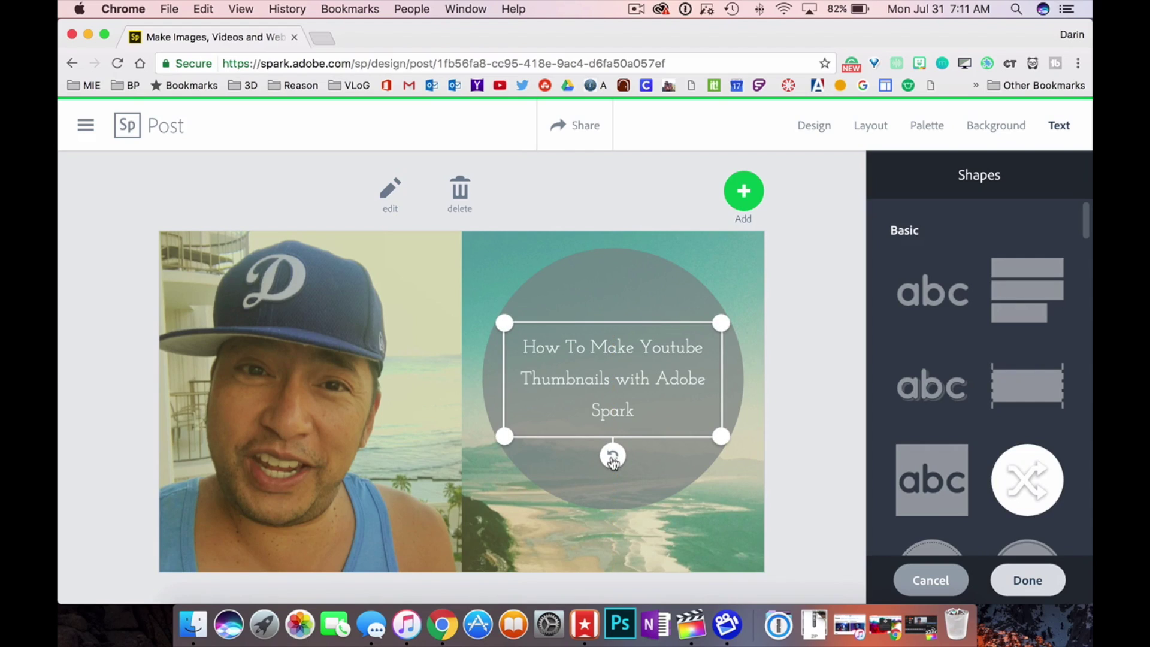
pyautogui.moveTo(721, 436); pyautogui.dragTo(727, 501)
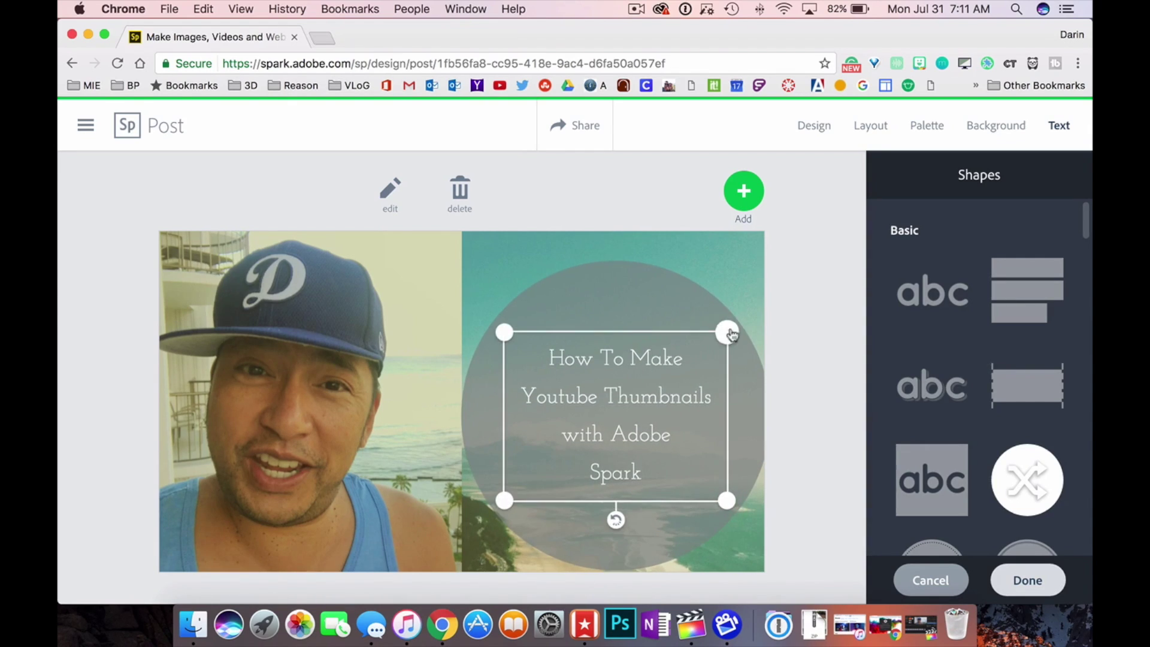
pyautogui.moveTo(734, 330); pyautogui.dragTo(729, 291)
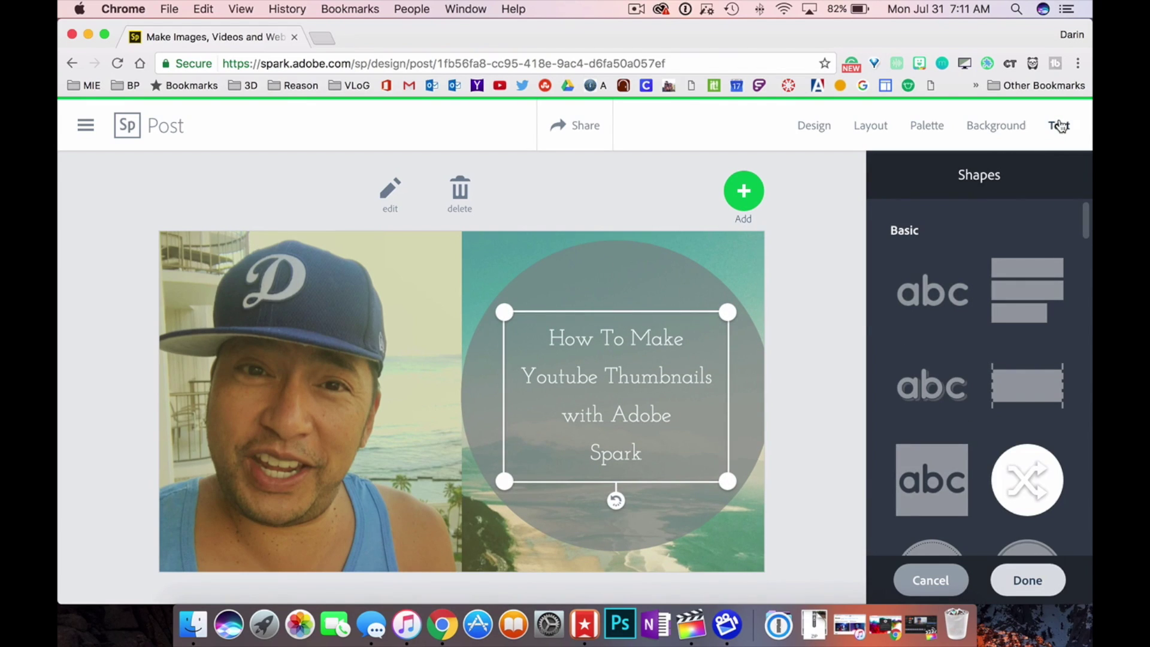
pyautogui.click(1001, 124)
pyautogui.click(1059, 126)
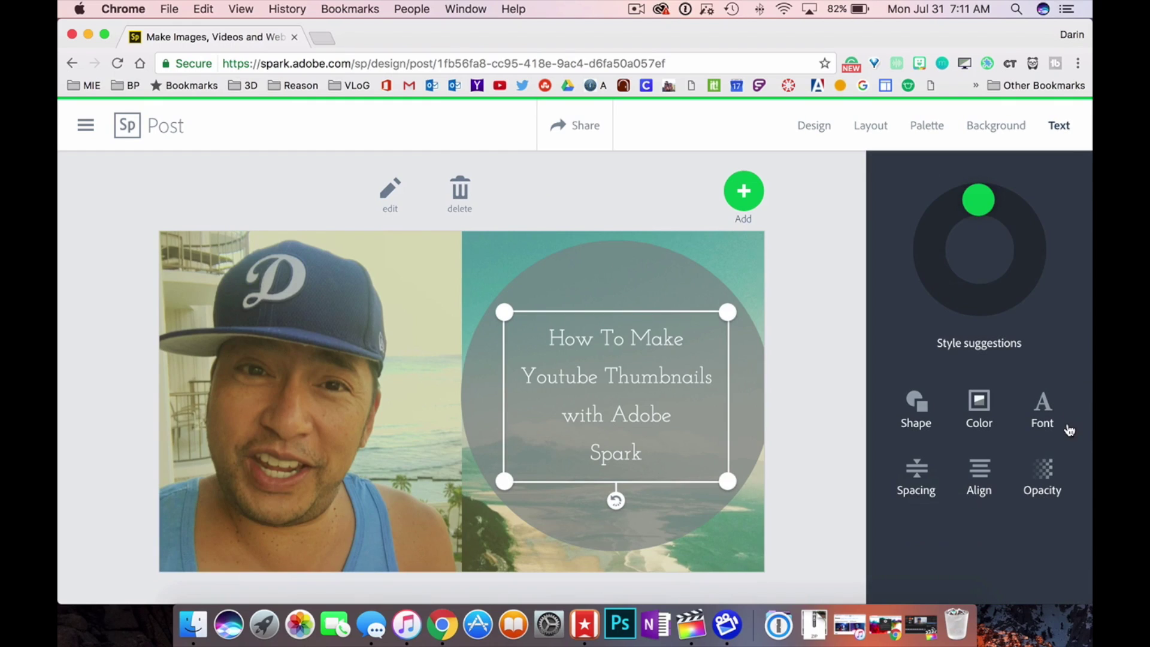
# - Preview Cantata One, Josefin Slab, Lora and Old Standard fonts, then cancel to keep the original
pyautogui.click(1041, 411)
pyautogui.click(966, 298)
pyautogui.click(959, 345)
pyautogui.click(932, 411)
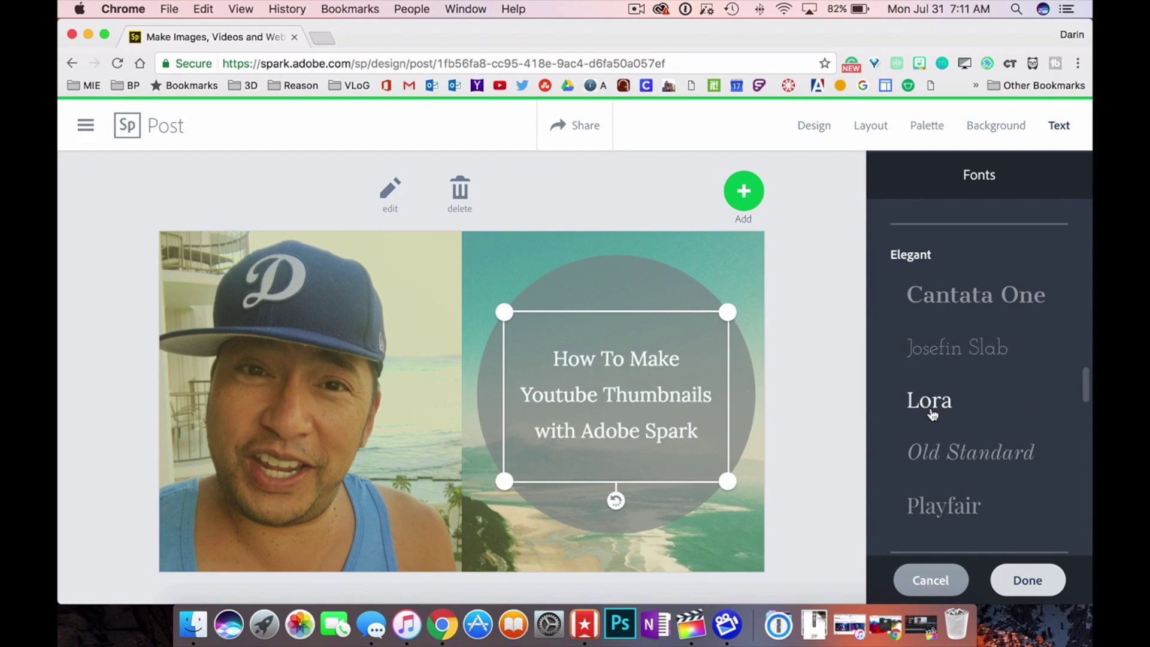
pyautogui.click(937, 453)
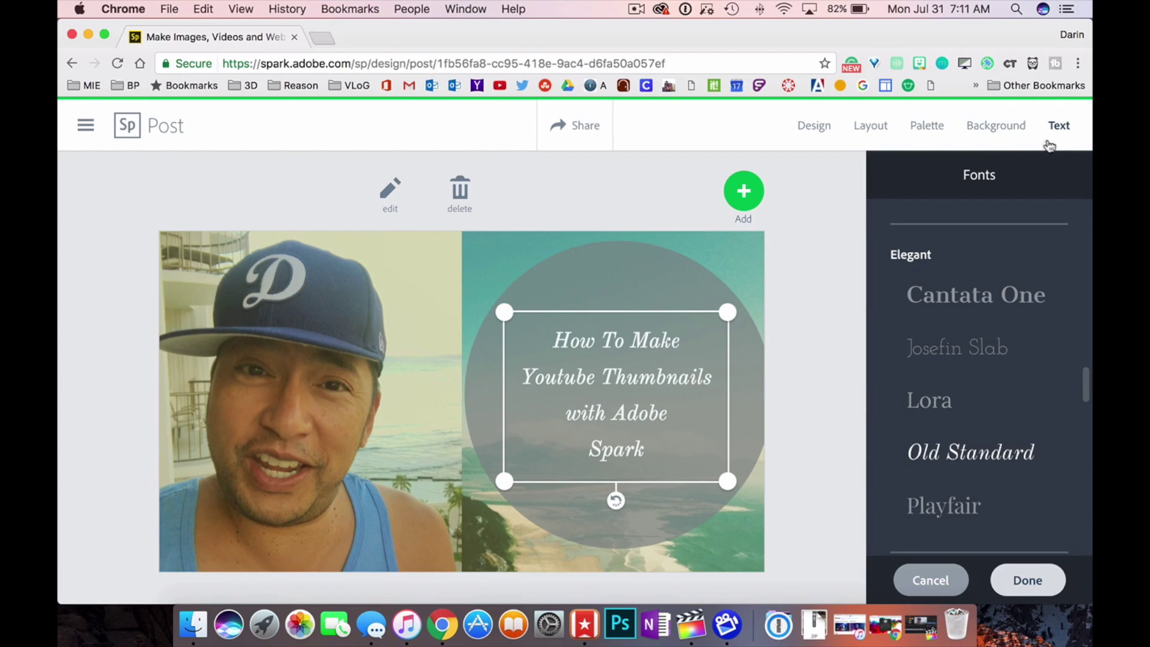
pyautogui.click(932, 584)
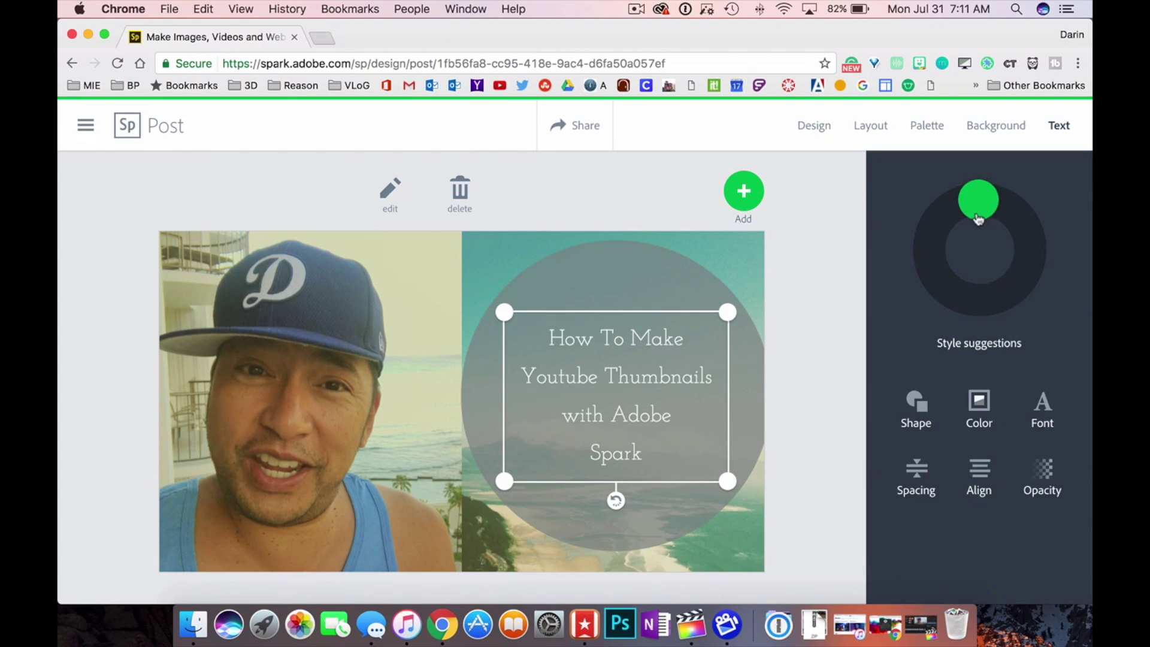
# - Apply the black-box title style and resize the text box wider over the beach photo
pyautogui.moveTo(981, 213)
pyautogui.mouseDown()
pyautogui.moveTo(953, 237)
pyautogui.moveTo(965, 224)
pyautogui.mouseUp()
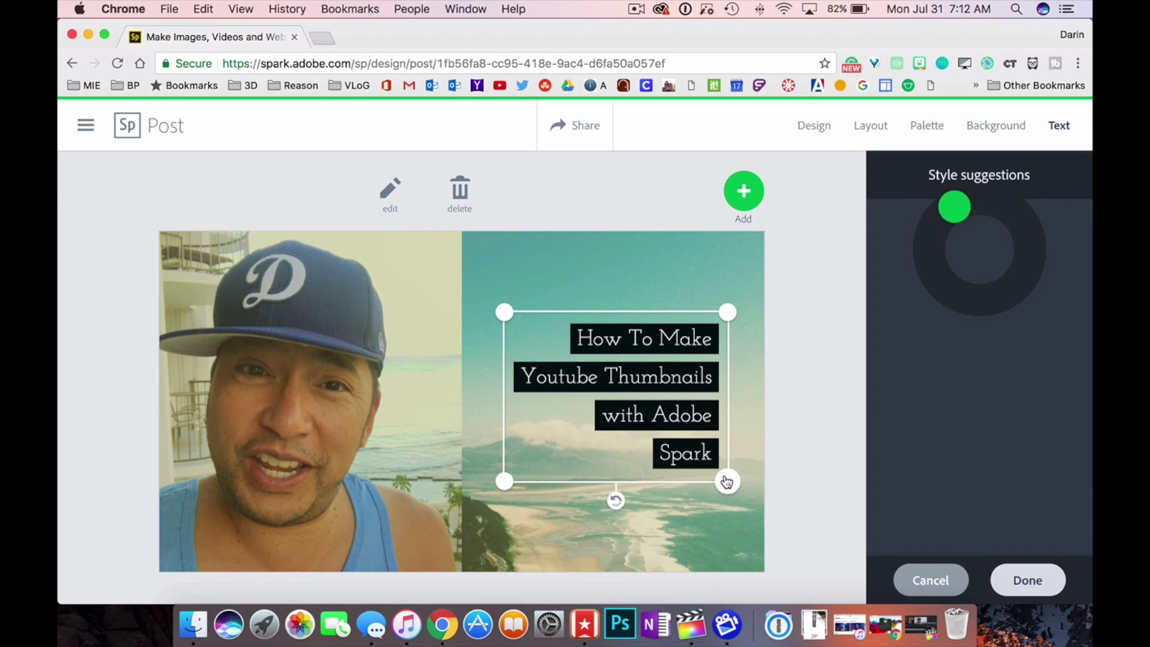
pyautogui.moveTo(728, 482); pyautogui.dragTo(743, 550)
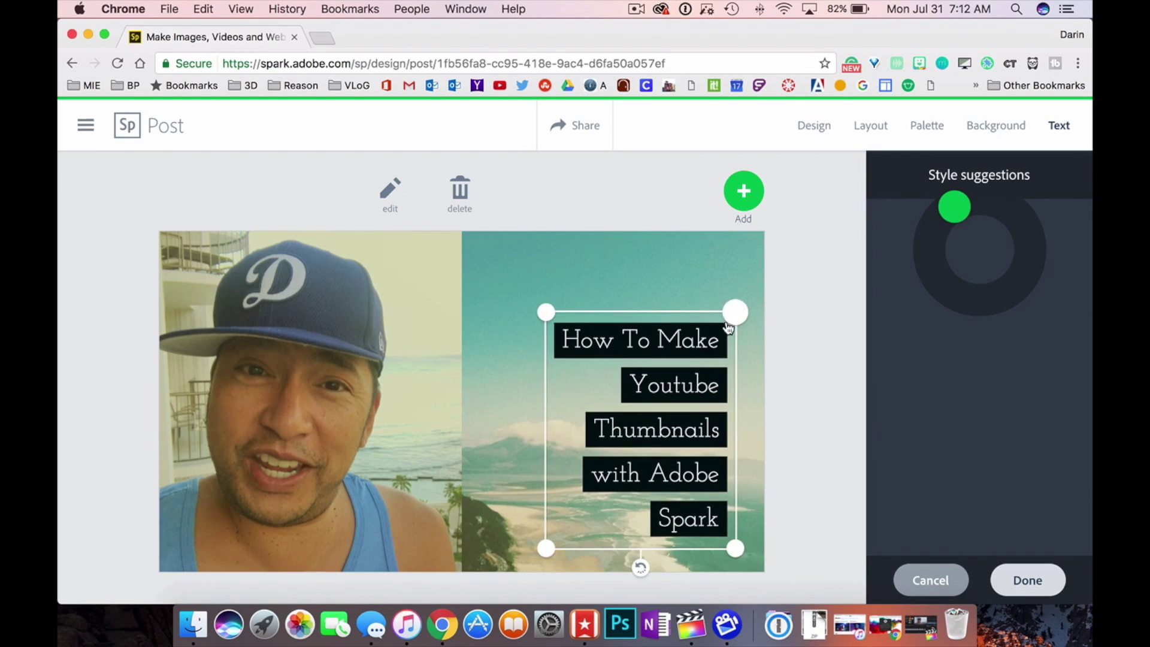
pyautogui.moveTo(729, 313); pyautogui.dragTo(732, 249)
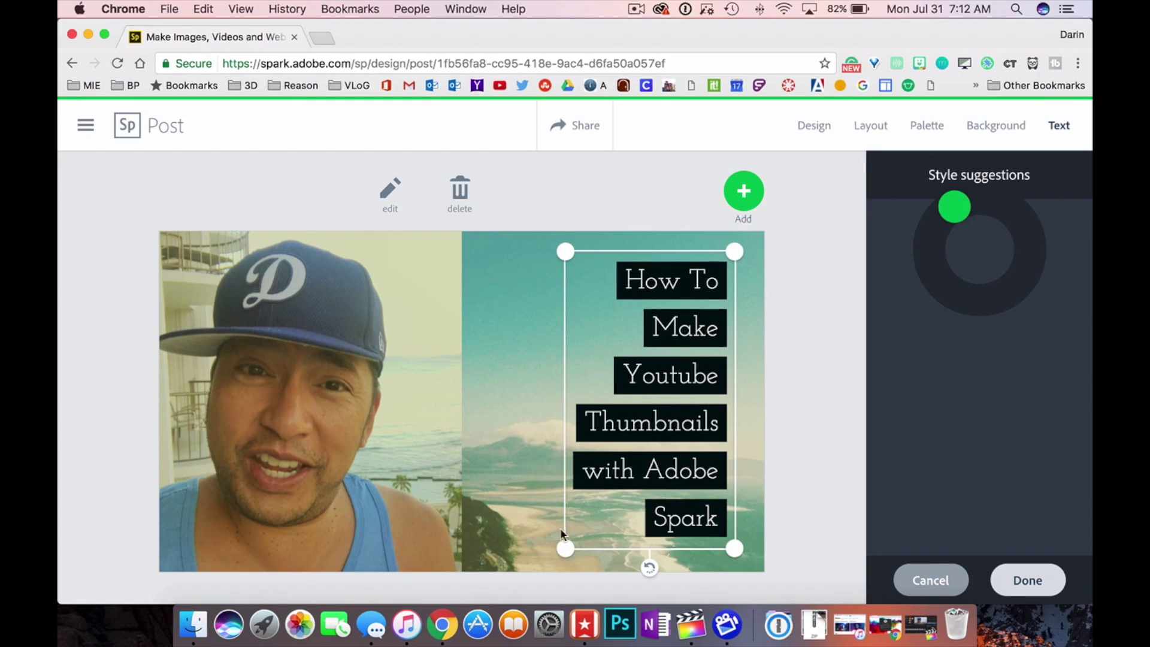
pyautogui.moveTo(543, 552); pyautogui.dragTo(501, 542)
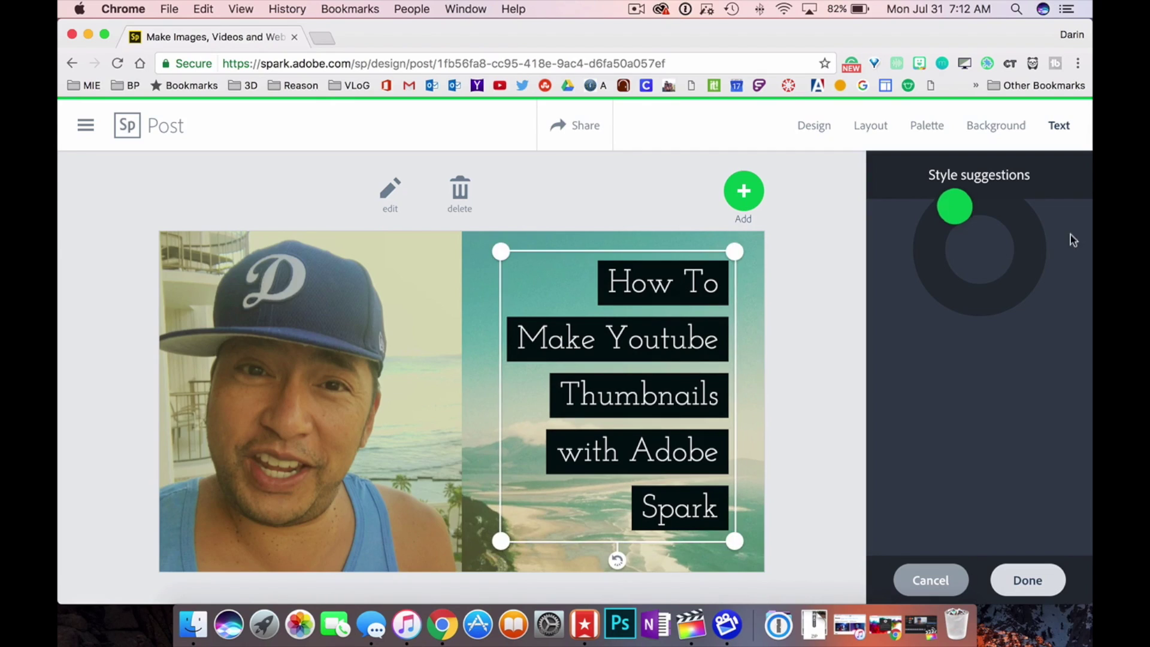
pyautogui.click(1028, 580)
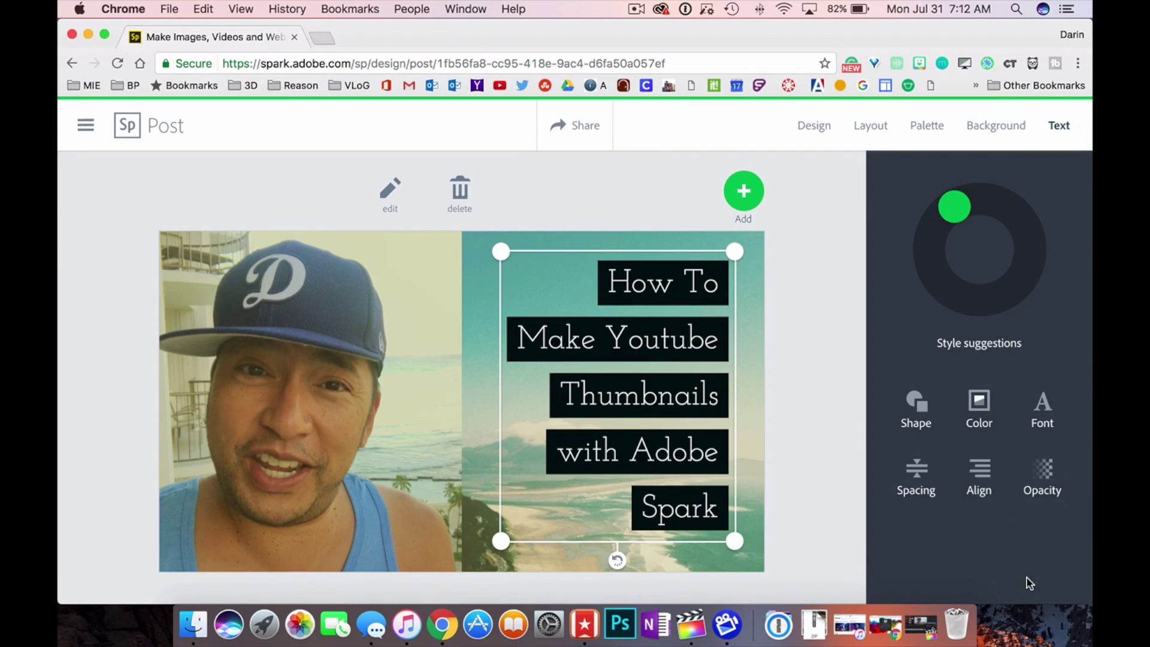
# - Try title fonts including Bellfort, Calluna Sans, Economica, League Gothic, Montserrat, Raleway and Lobster
pyautogui.click(1043, 408)
pyautogui.click(941, 519)
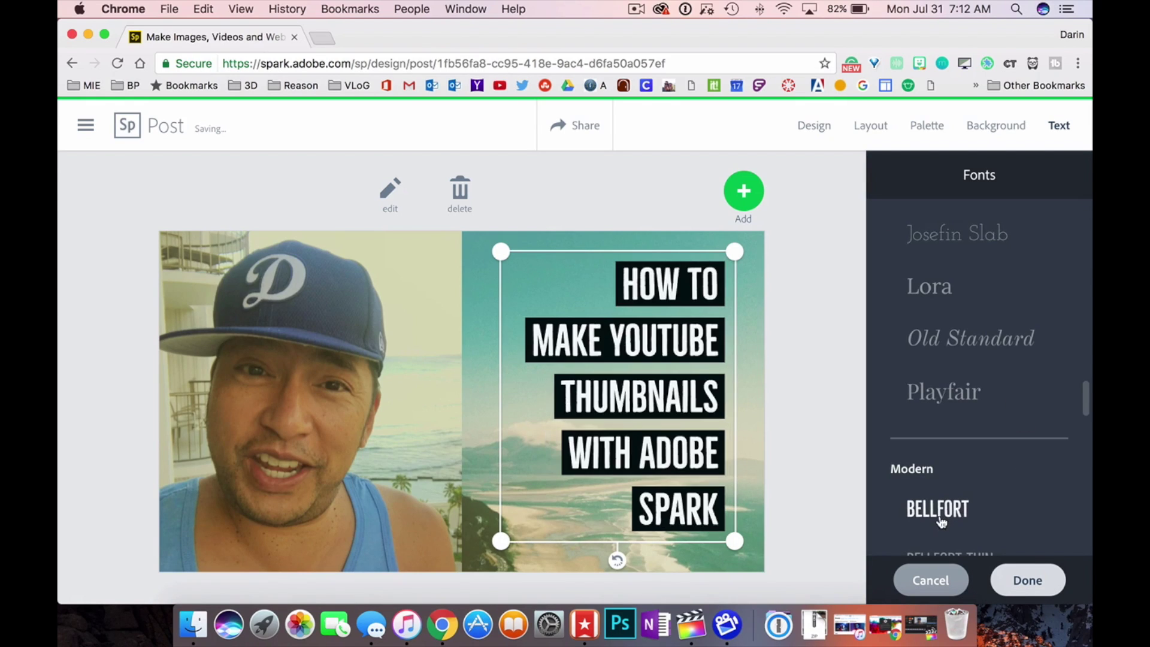
pyautogui.scroll(-5, 955, 511)
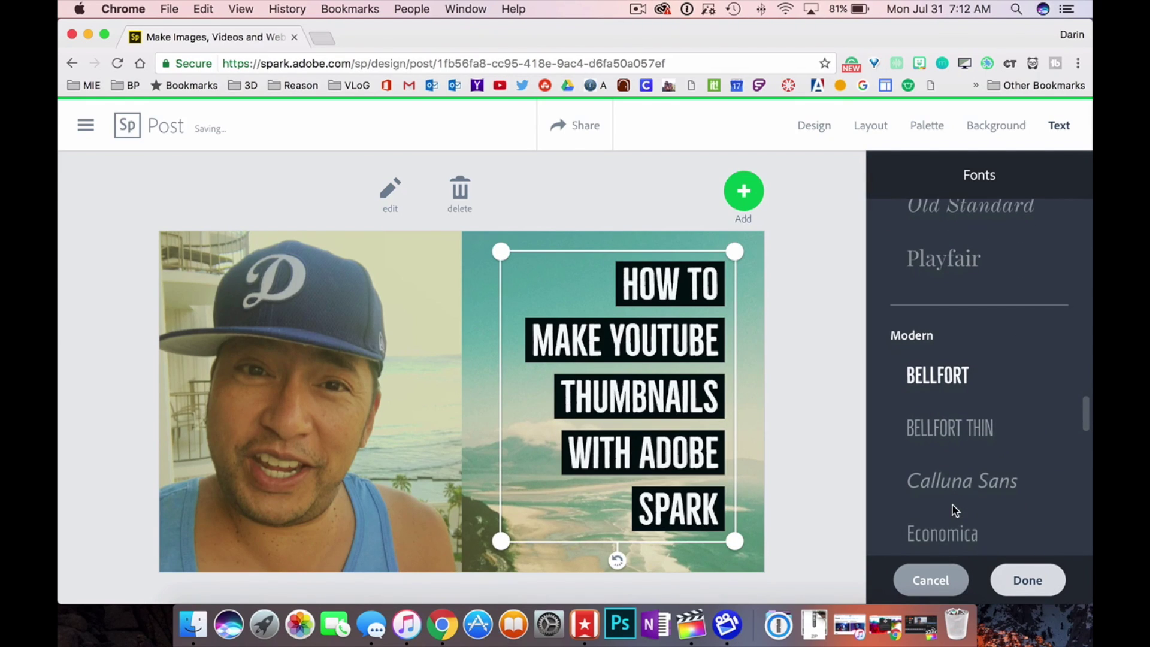
pyautogui.click(942, 436)
pyautogui.click(946, 479)
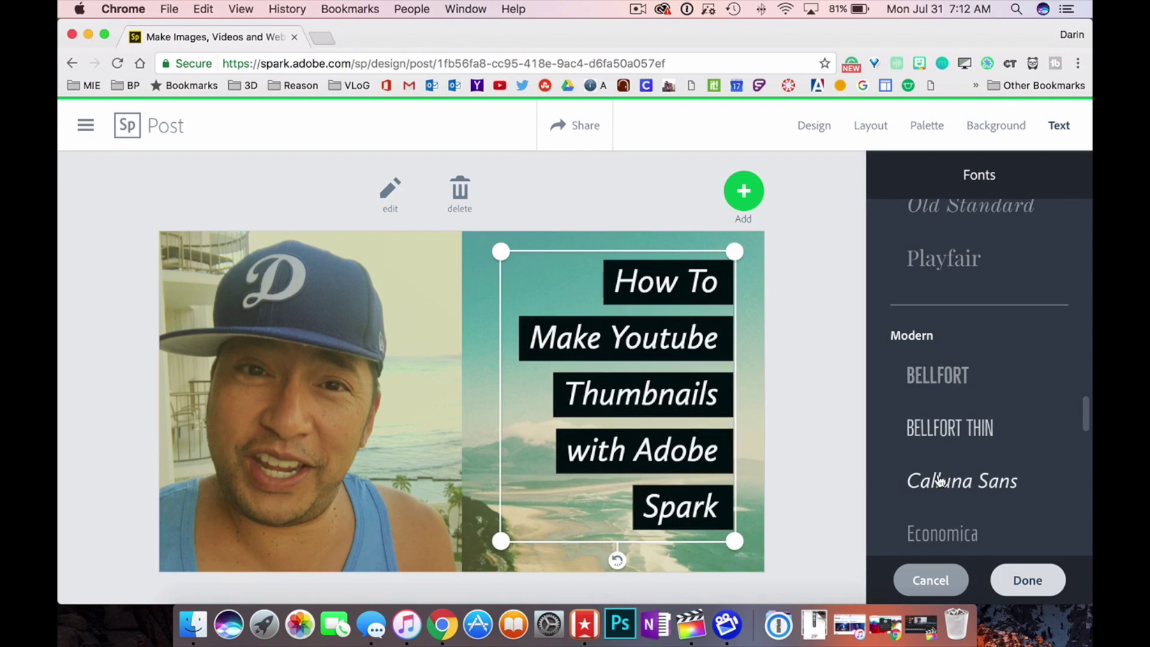
pyautogui.click(928, 533)
pyautogui.scroll(-5, 928, 532)
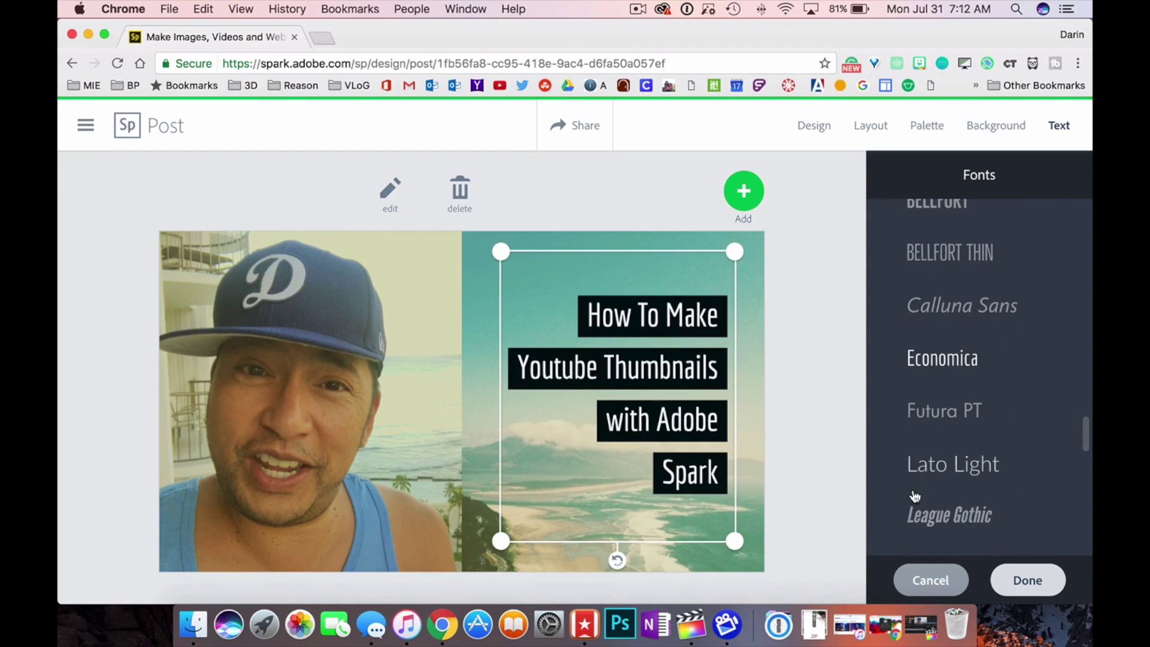
pyautogui.click(929, 531)
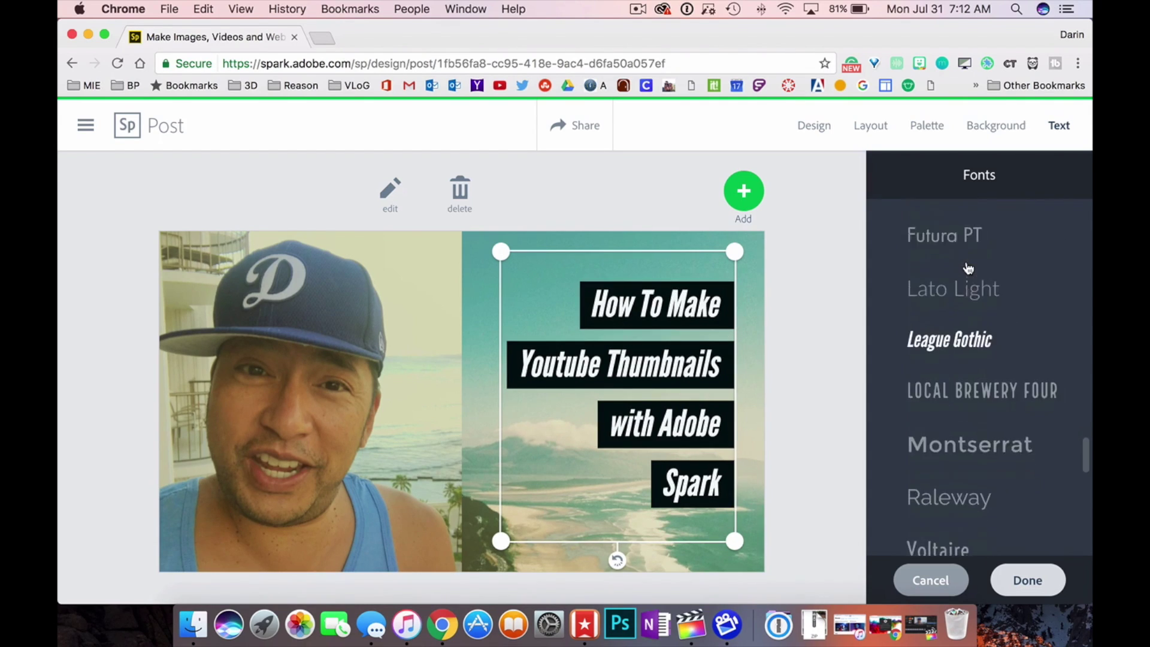
pyautogui.scroll(-2, 969, 268)
pyautogui.click(959, 388)
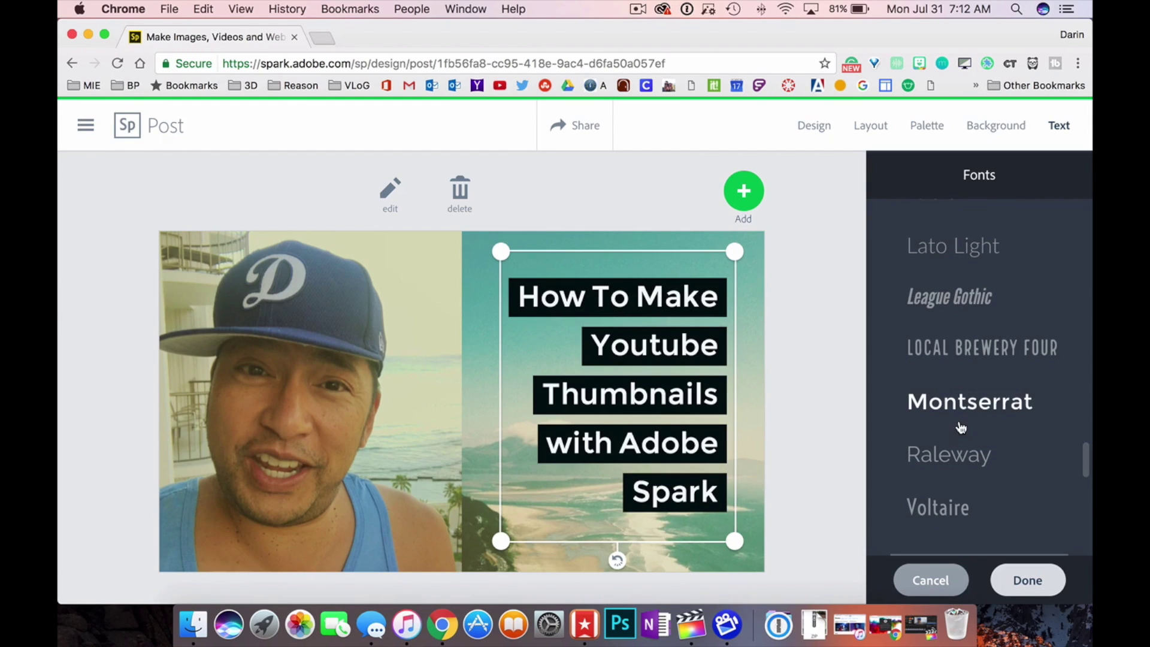
pyautogui.click(956, 458)
pyautogui.scroll(-5, 955, 480)
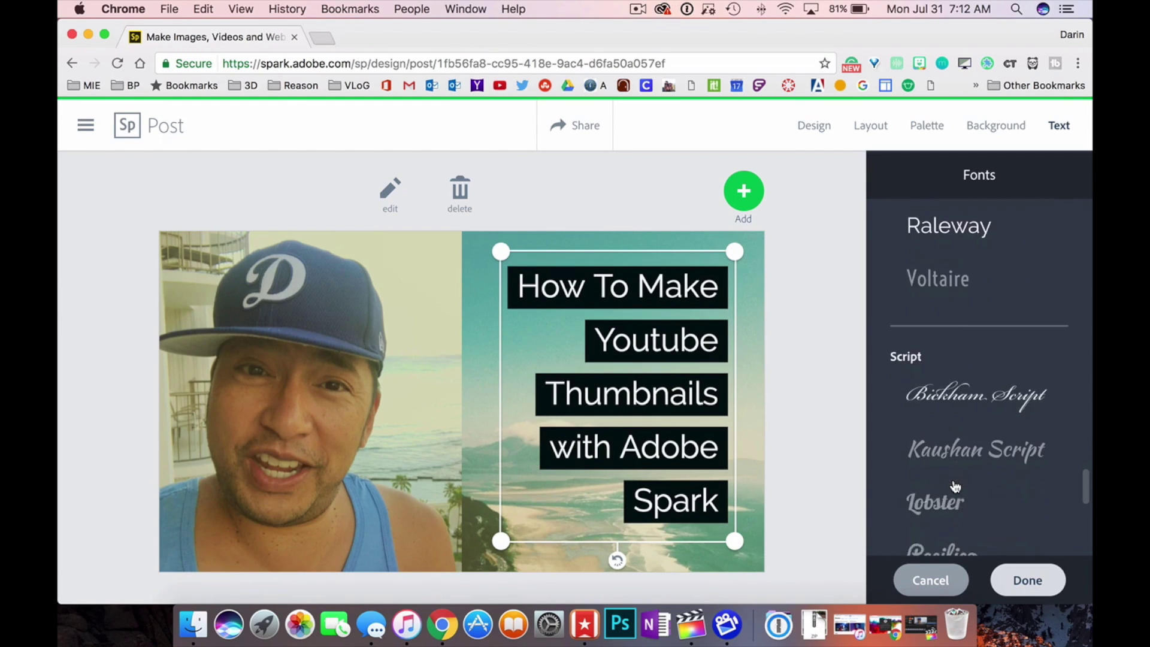
pyautogui.scroll(-3, 956, 487)
pyautogui.click(927, 307)
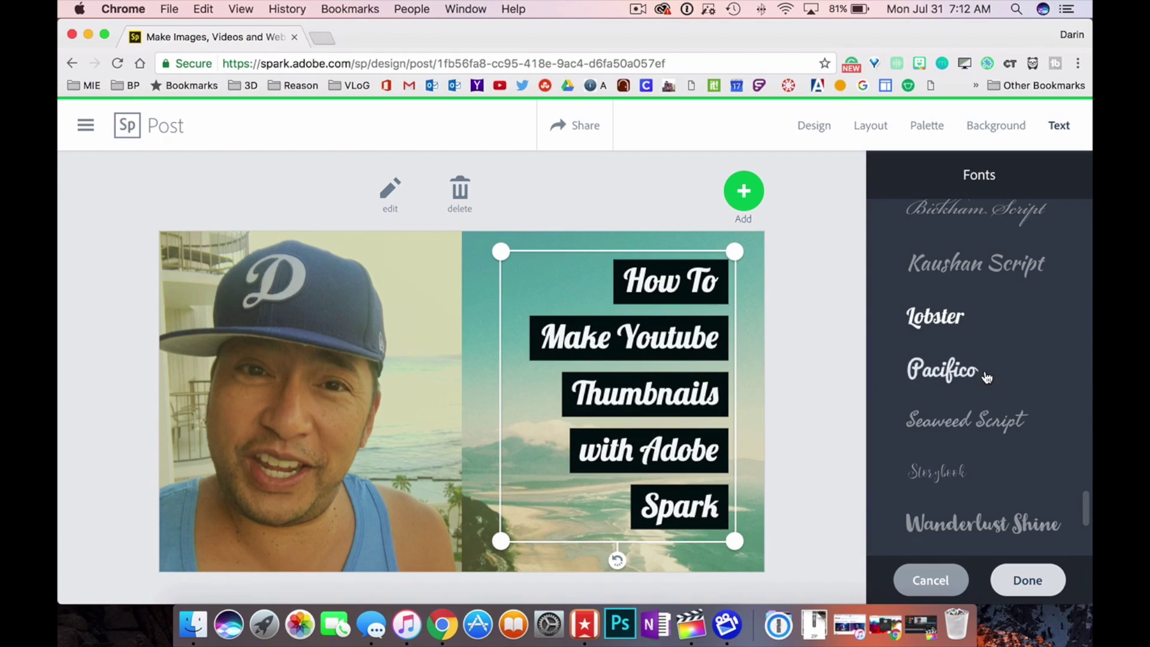
pyautogui.scroll(-3, 987, 376)
# - Compare Amatic, Abril Fatface, Bebas Neue, Nexa Rust and Ultra, then set the title in Cabin Sketch
pyautogui.scroll(10, 985, 376)
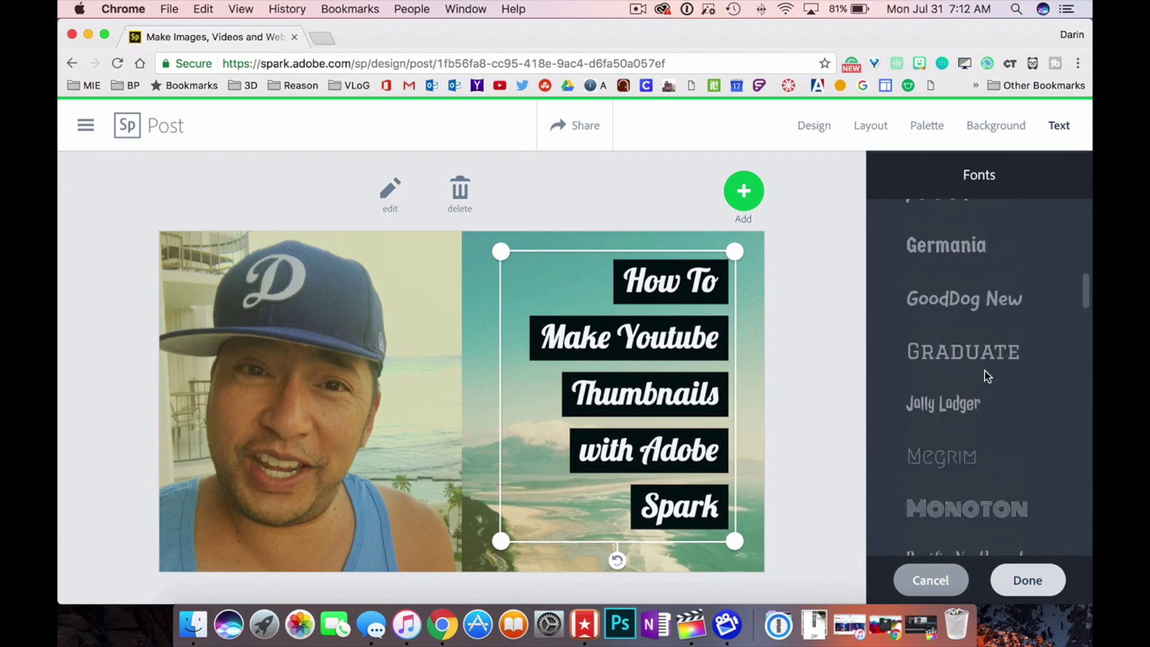
pyautogui.scroll(7, 987, 376)
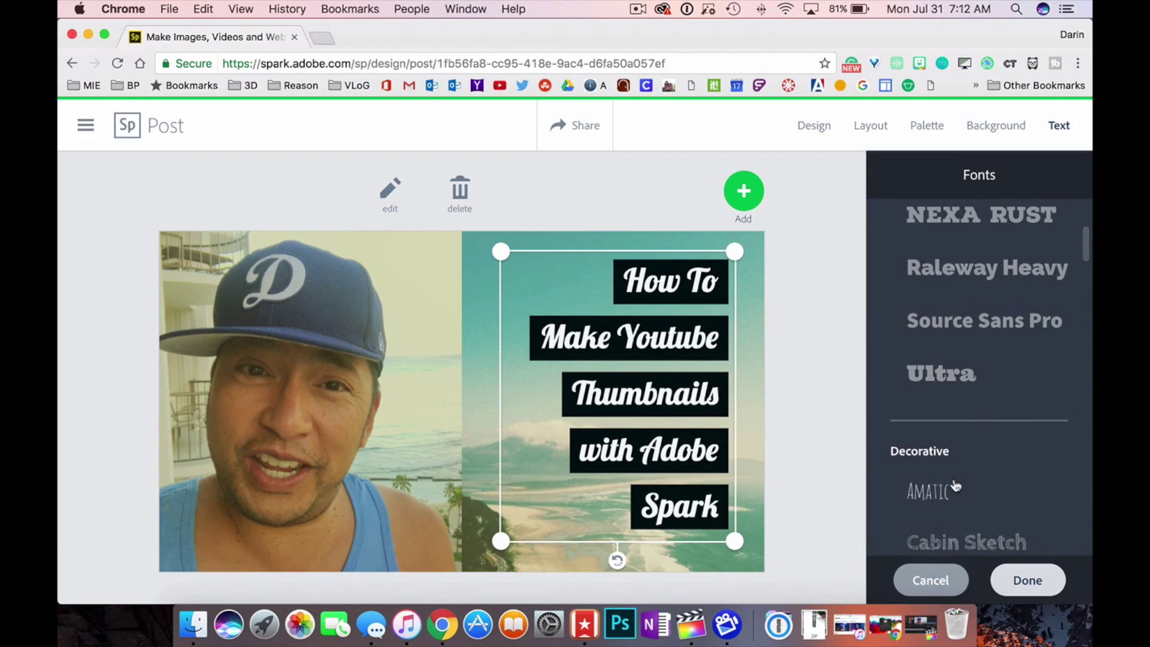
pyautogui.click(957, 487)
pyautogui.scroll(2, 1004, 376)
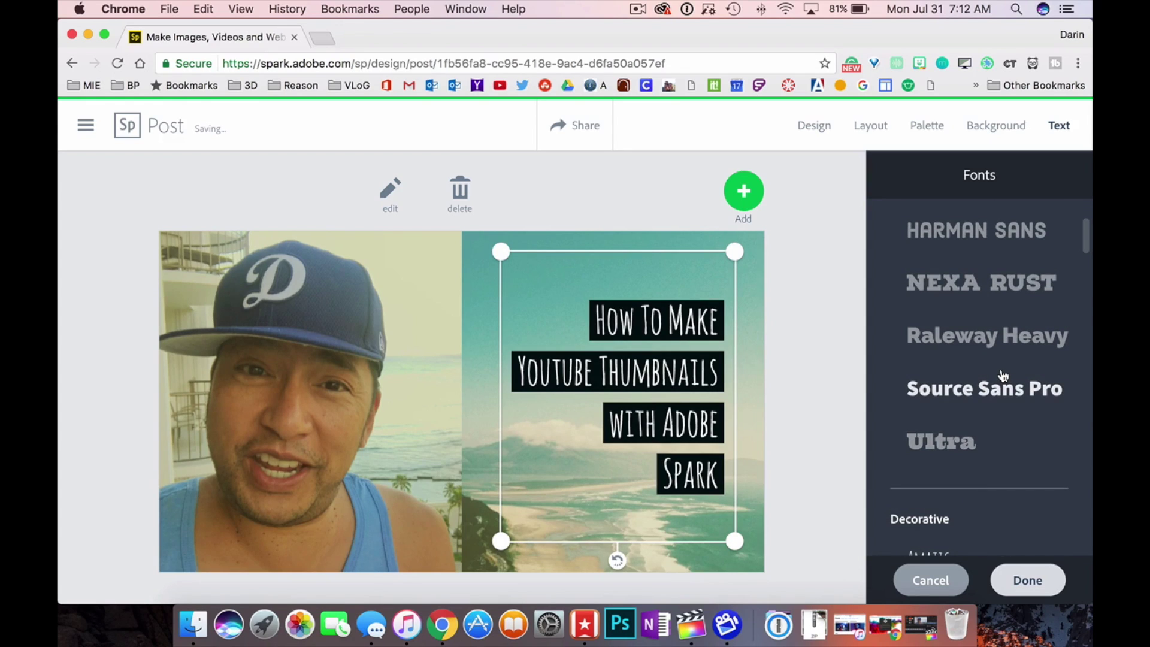
pyautogui.scroll(3, 1003, 376)
pyautogui.click(967, 268)
pyautogui.click(938, 317)
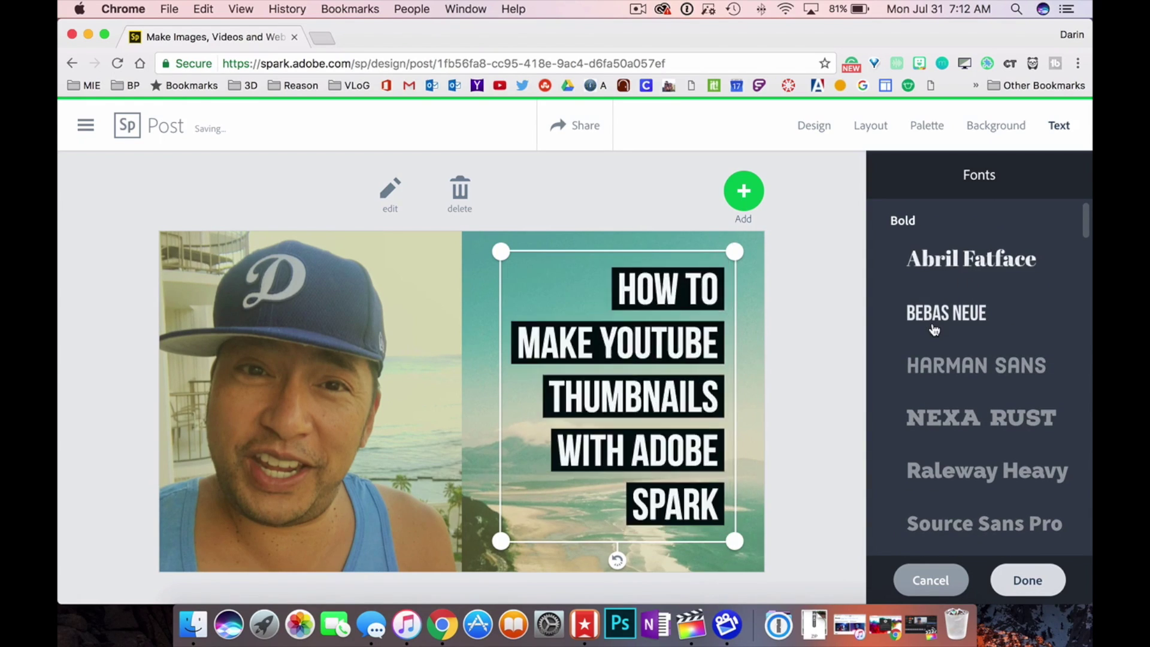
pyautogui.click(946, 365)
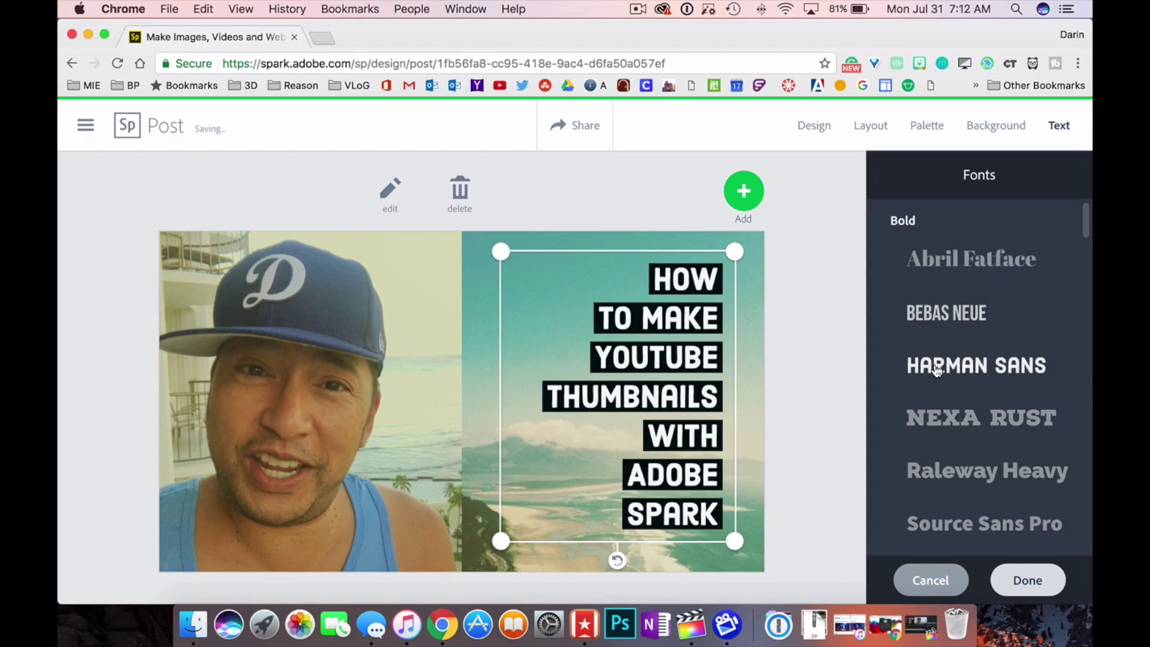
pyautogui.click(980, 427)
pyautogui.scroll(-3, 978, 424)
pyautogui.click(963, 398)
pyautogui.click(959, 455)
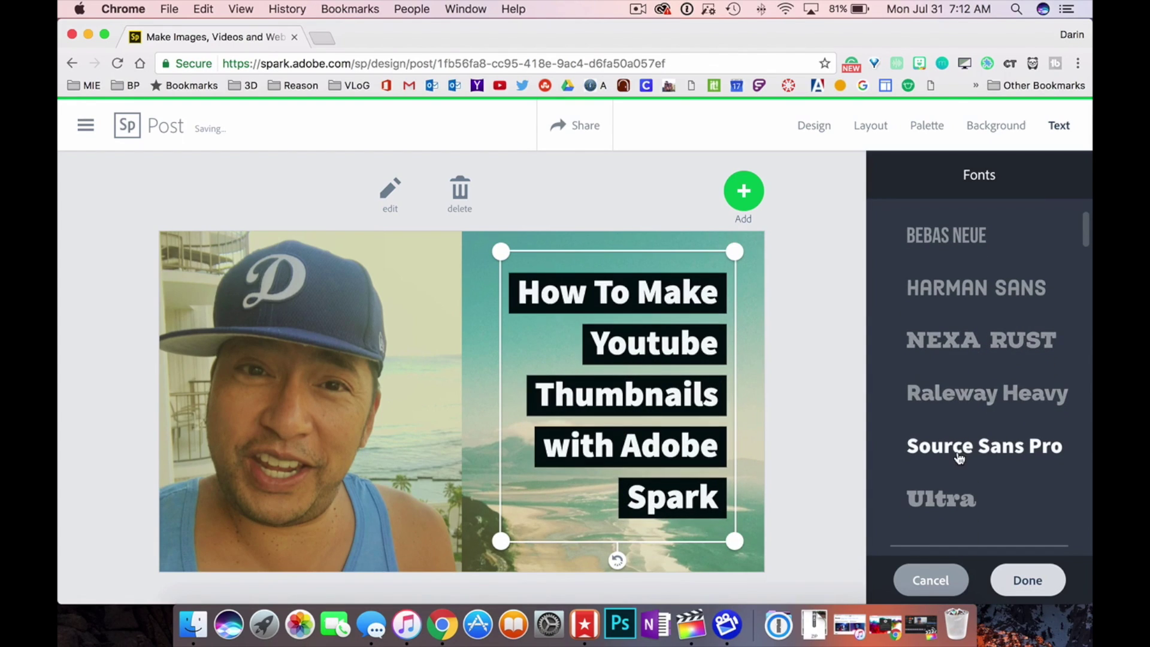
pyautogui.click(935, 501)
pyautogui.scroll(-3, 931, 503)
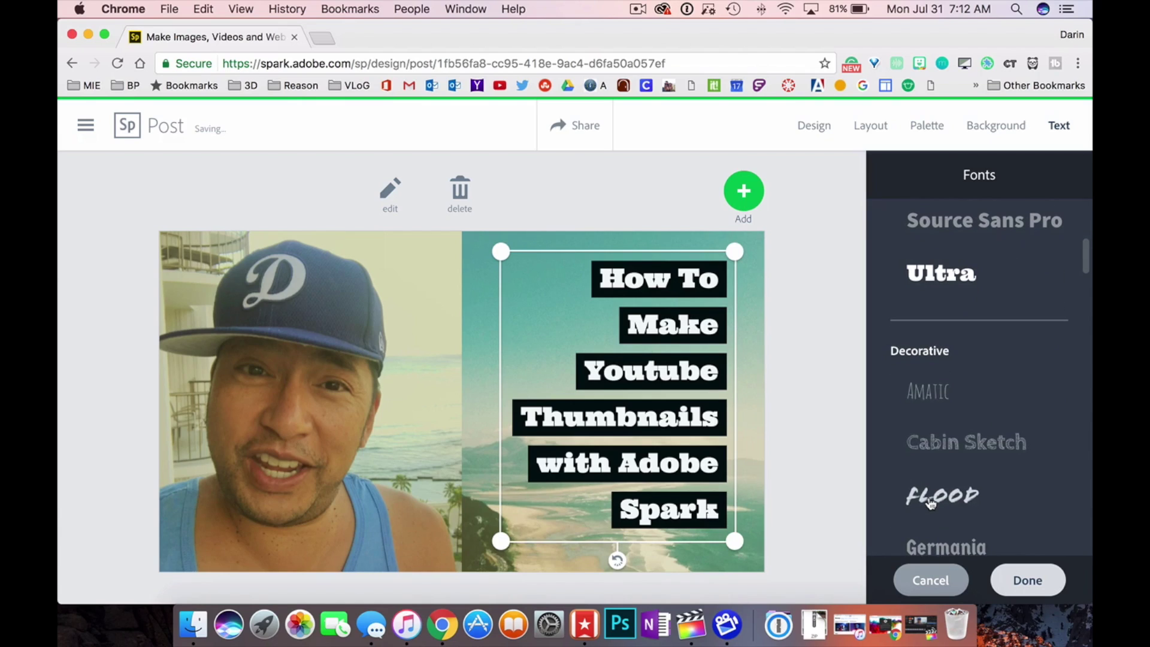
pyautogui.click(921, 390)
pyautogui.click(958, 448)
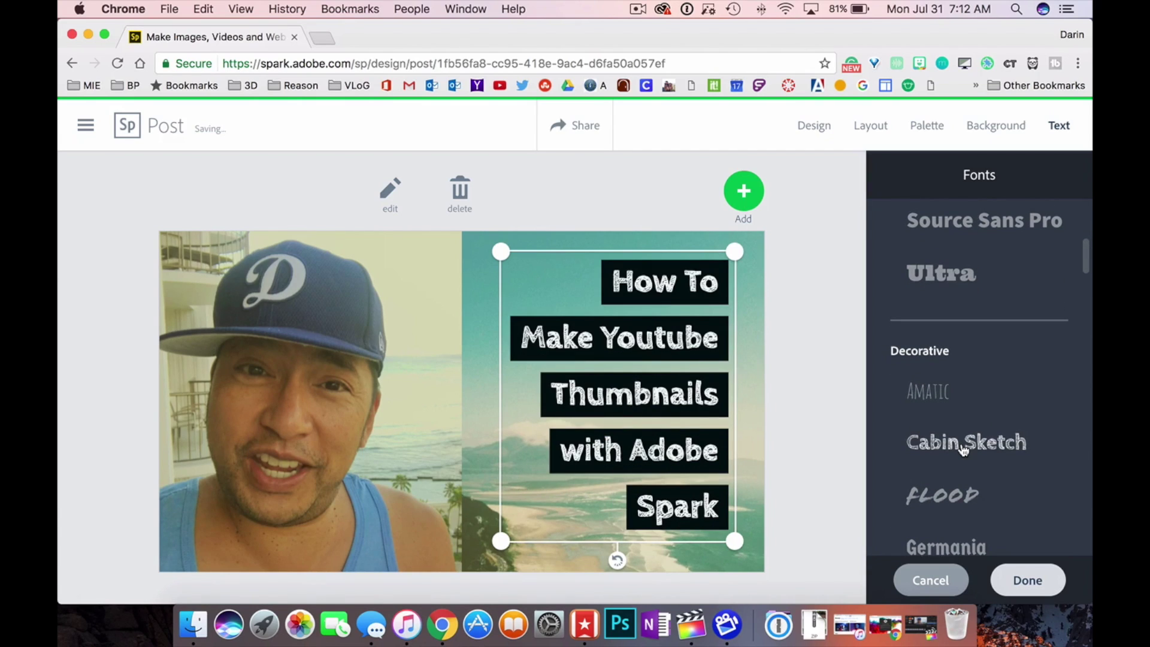
# - Widen the title box leftward so the first line reads 'How To Make', then deselect
pyautogui.moveTo(501, 541); pyautogui.dragTo(458, 542)
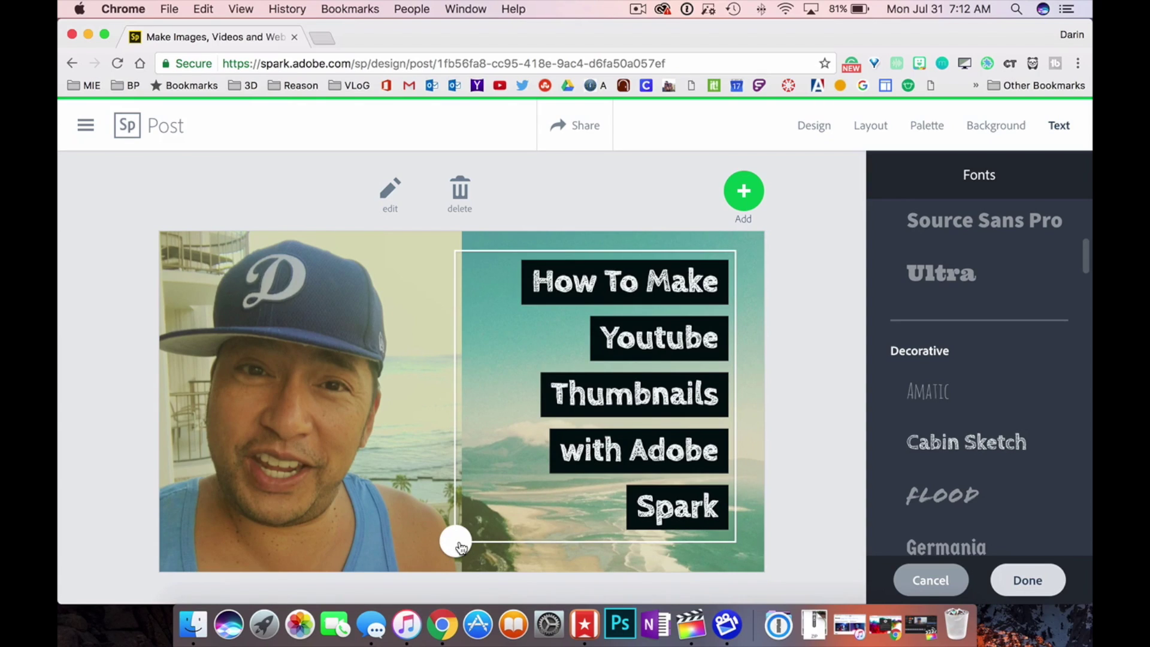
pyautogui.moveTo(459, 547); pyautogui.dragTo(461, 545)
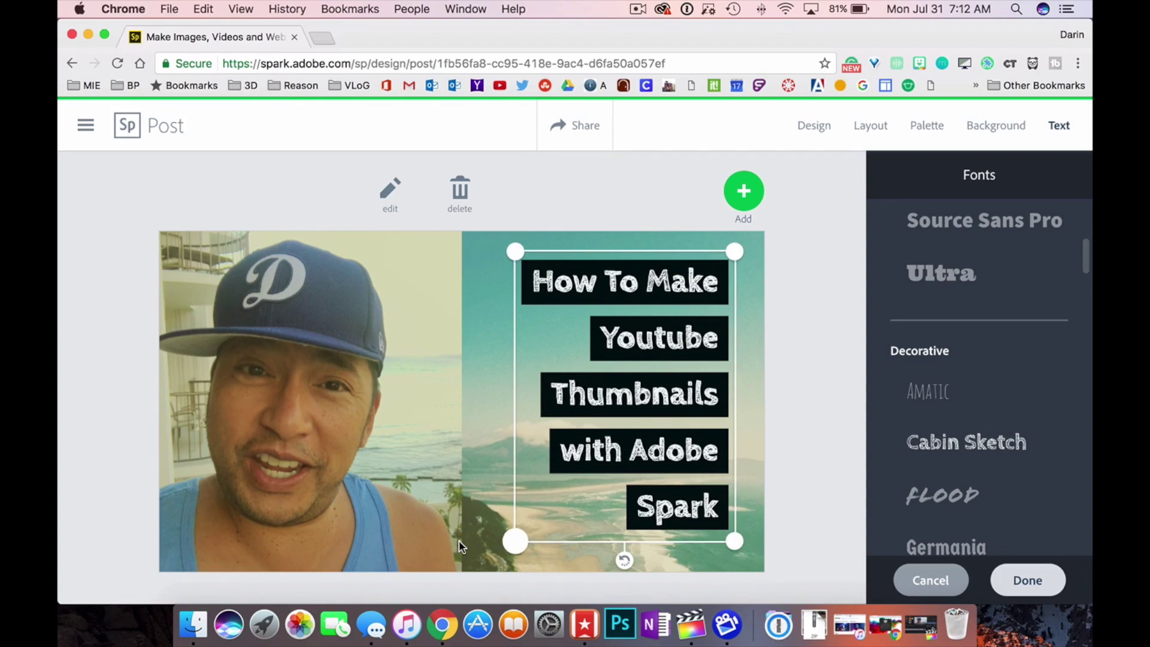
pyautogui.click(819, 492)
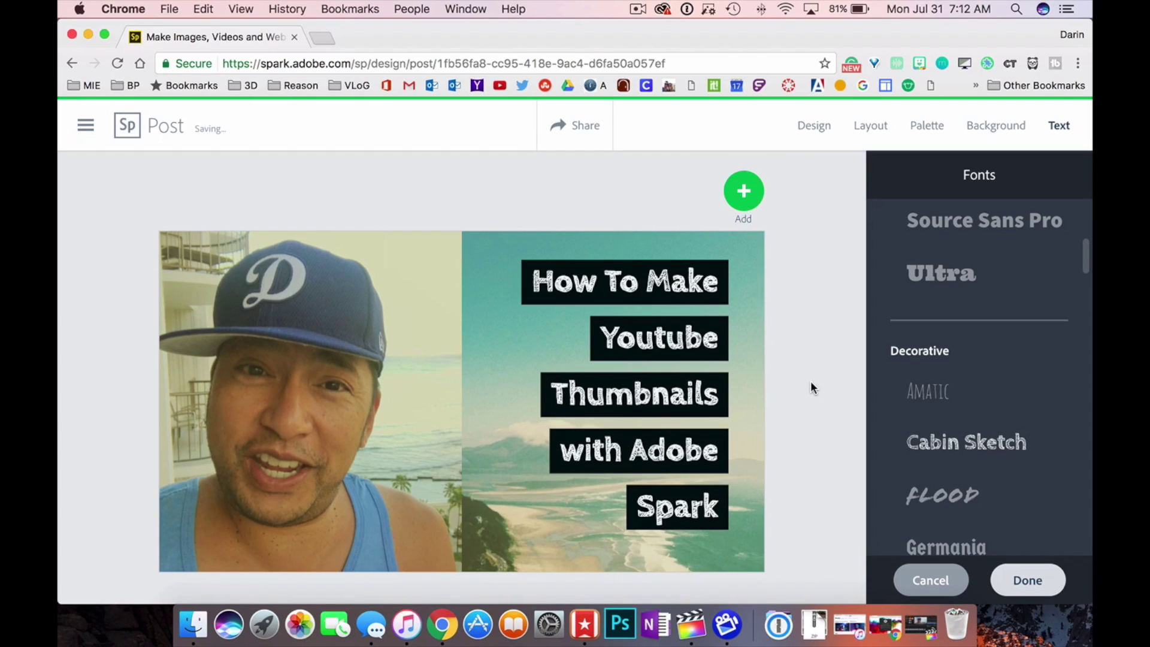
# - Download the finished thumbnail as 'Adobe Spark (3).jpg' and close the publish window
pyautogui.click(583, 129)
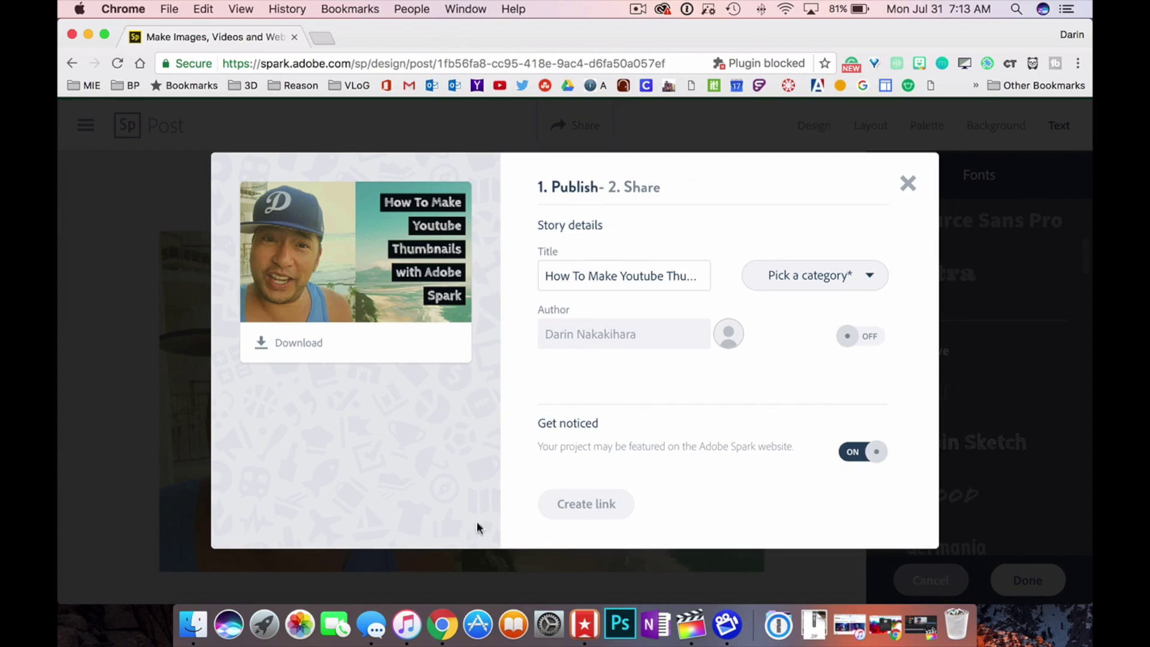
pyautogui.click(316, 349)
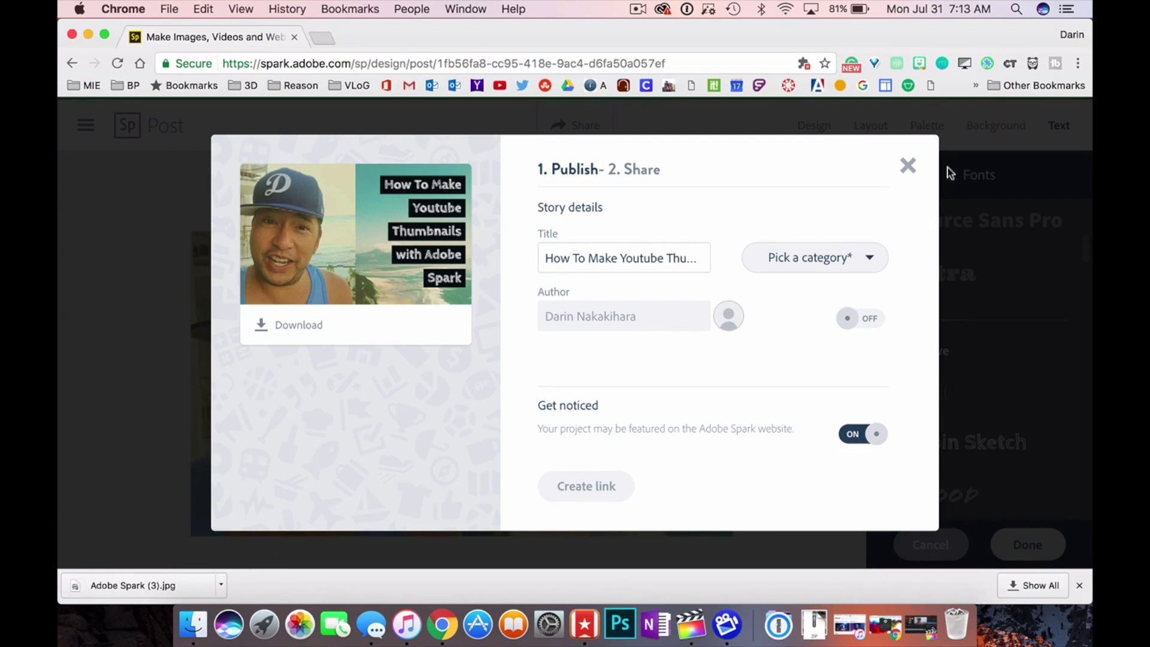
pyautogui.click(912, 170)
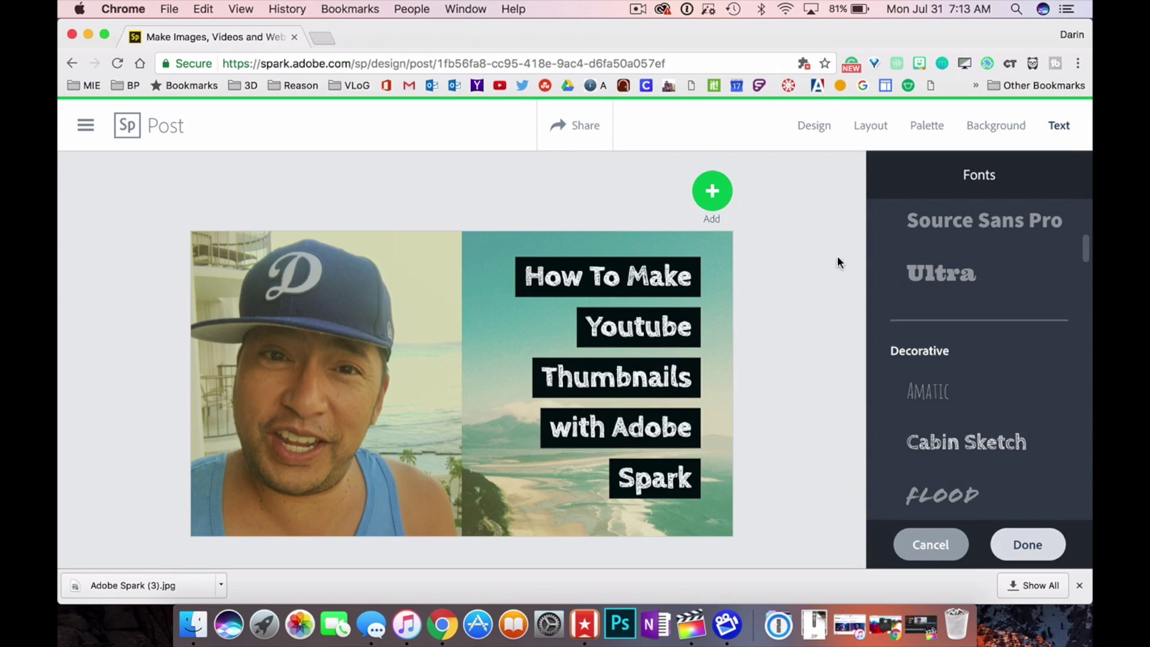